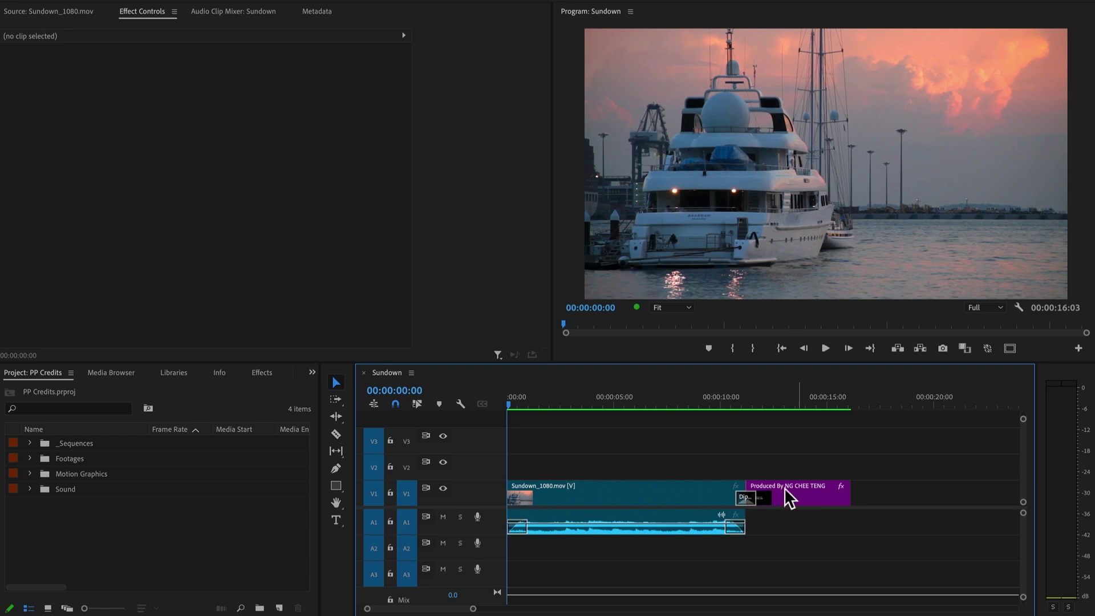
# Preview the Sundown sequence, then switch to After Effects and start a new empty project
pyautogui.press('space')
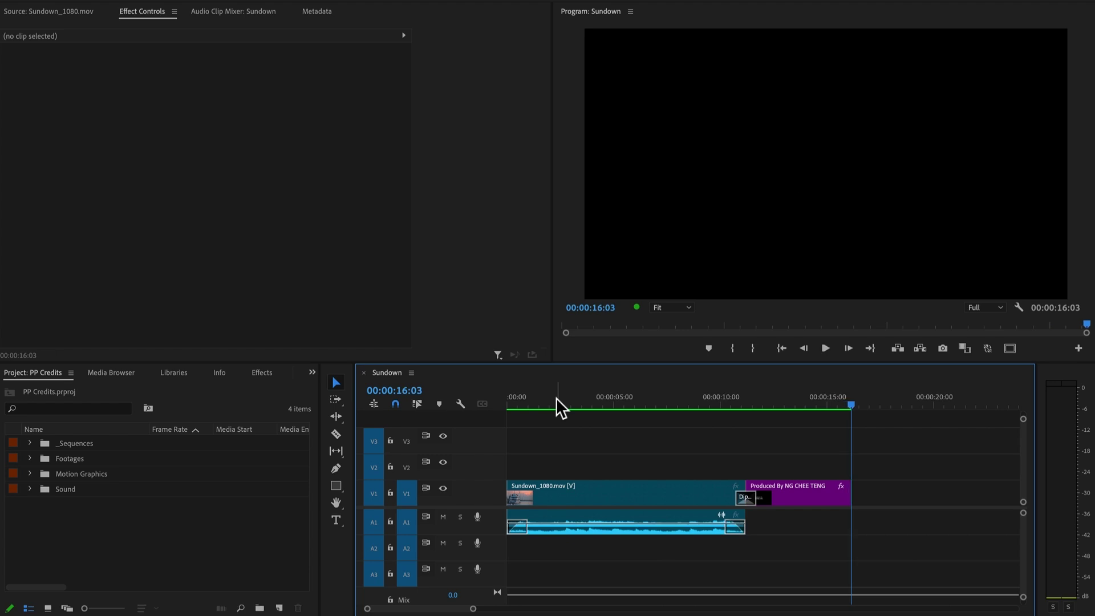
pyautogui.moveTo(742, 398); pyautogui.dragTo(819, 399)
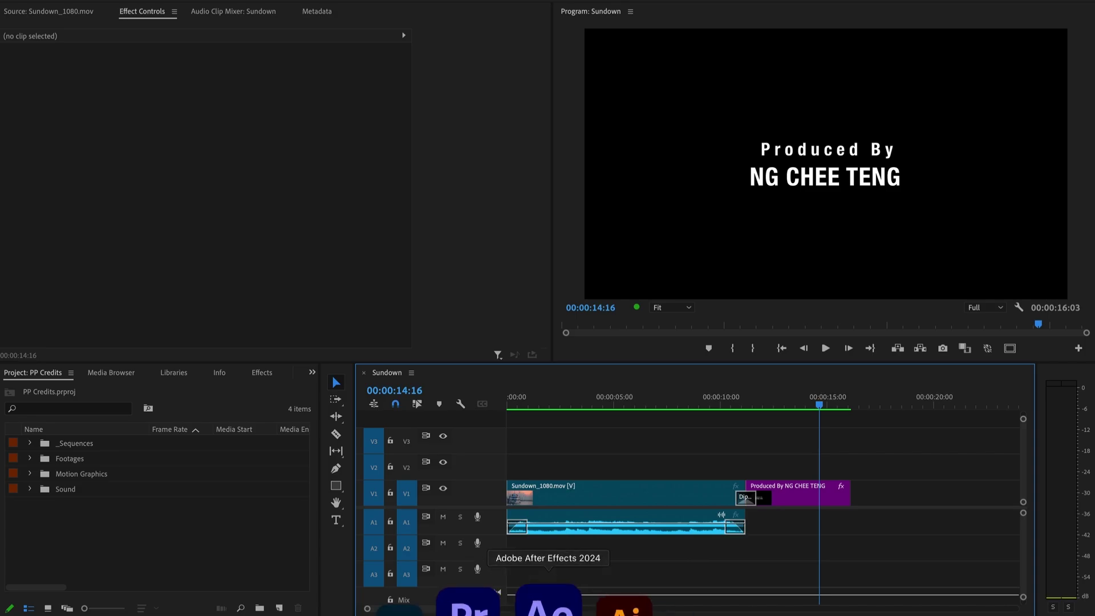
pyautogui.click(541, 606)
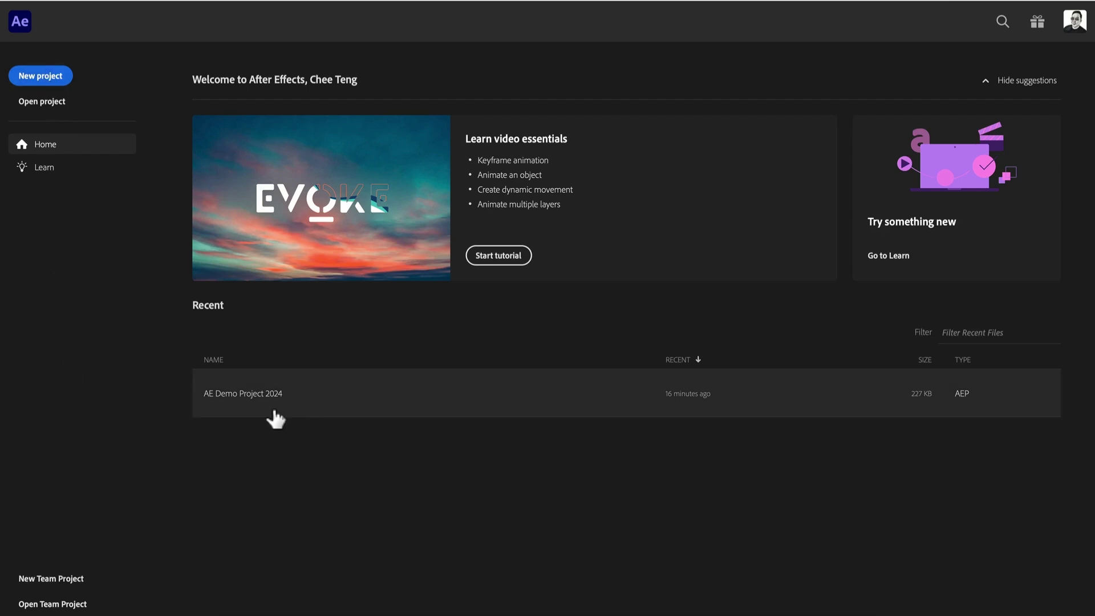
pyautogui.click(46, 83)
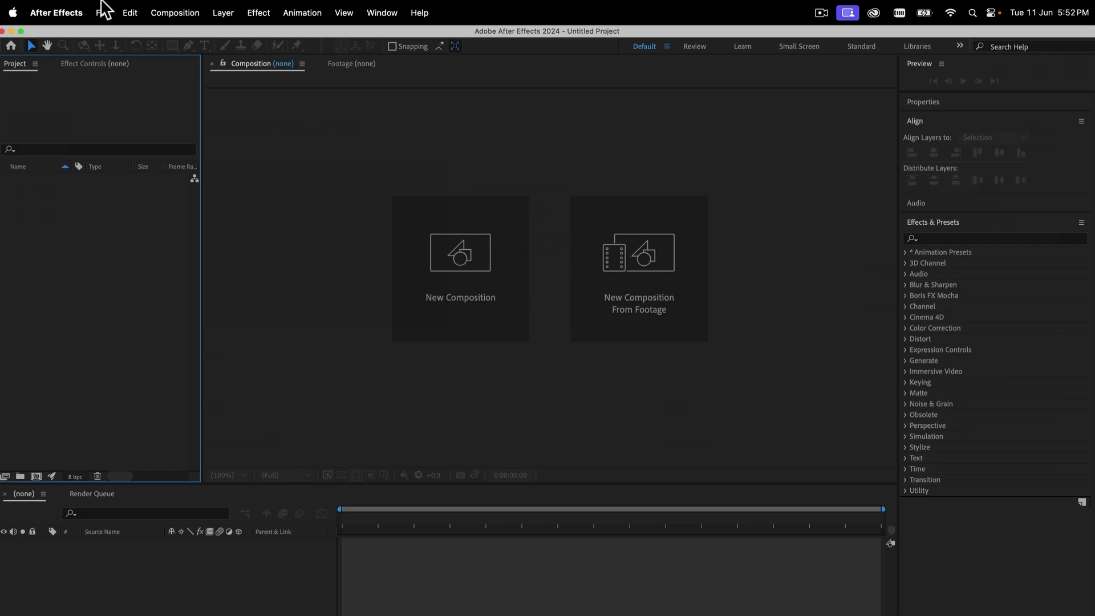
pyautogui.click(103, 13)
pyautogui.moveTo(415, 14)
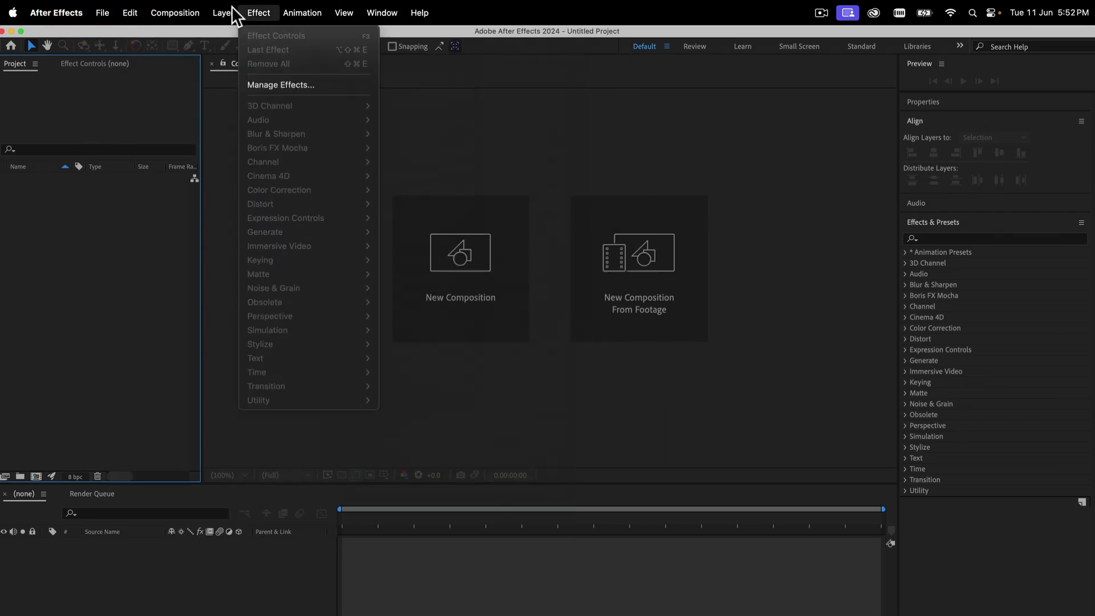
pyautogui.click(376, 156)
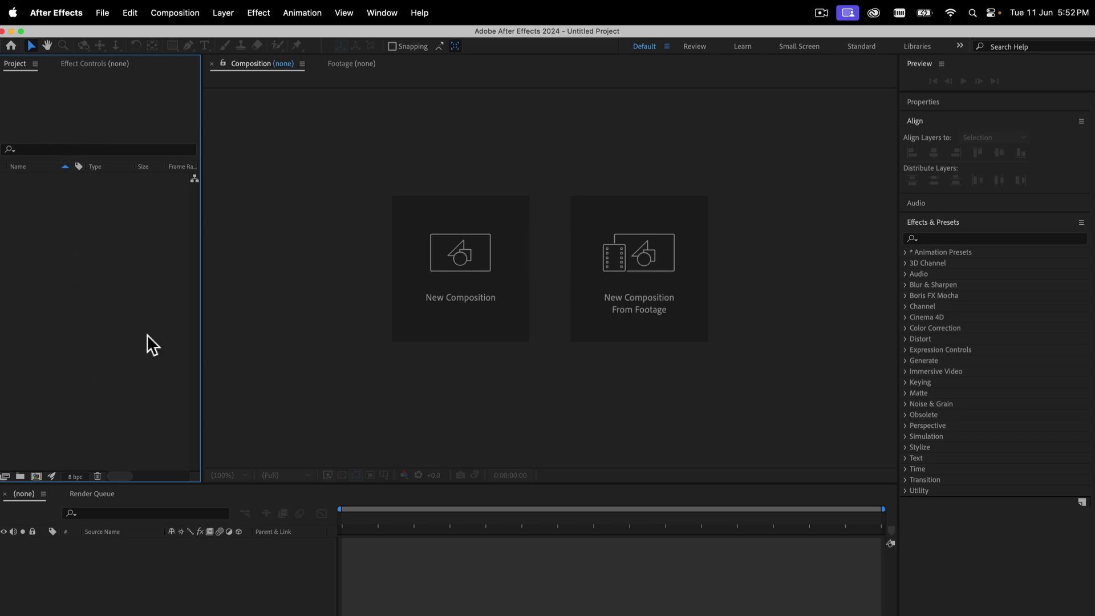
pyautogui.click(555, 100)
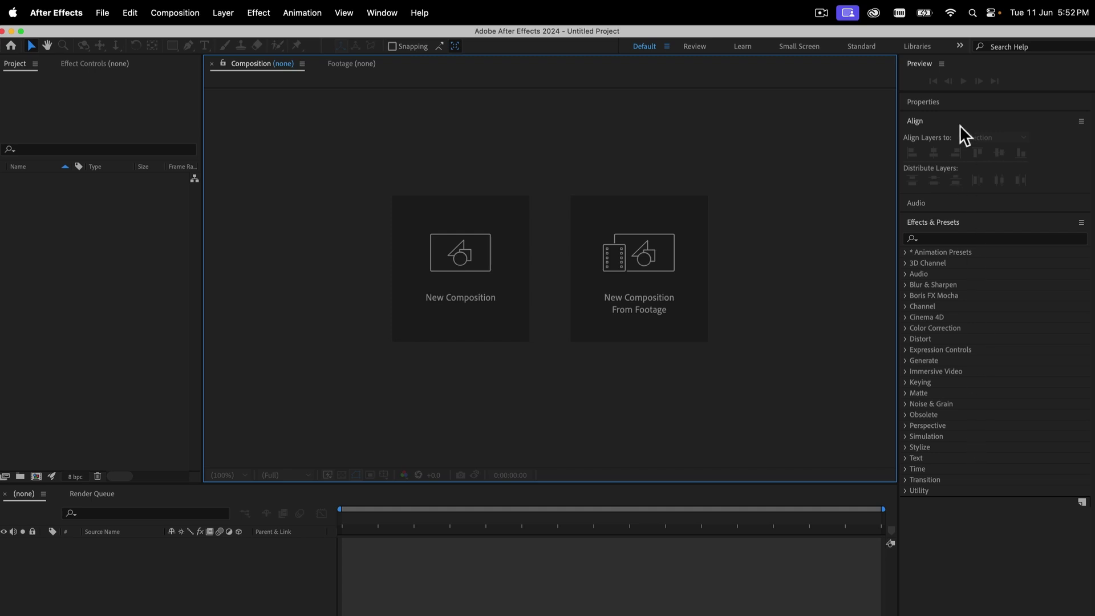
pyautogui.click(983, 216)
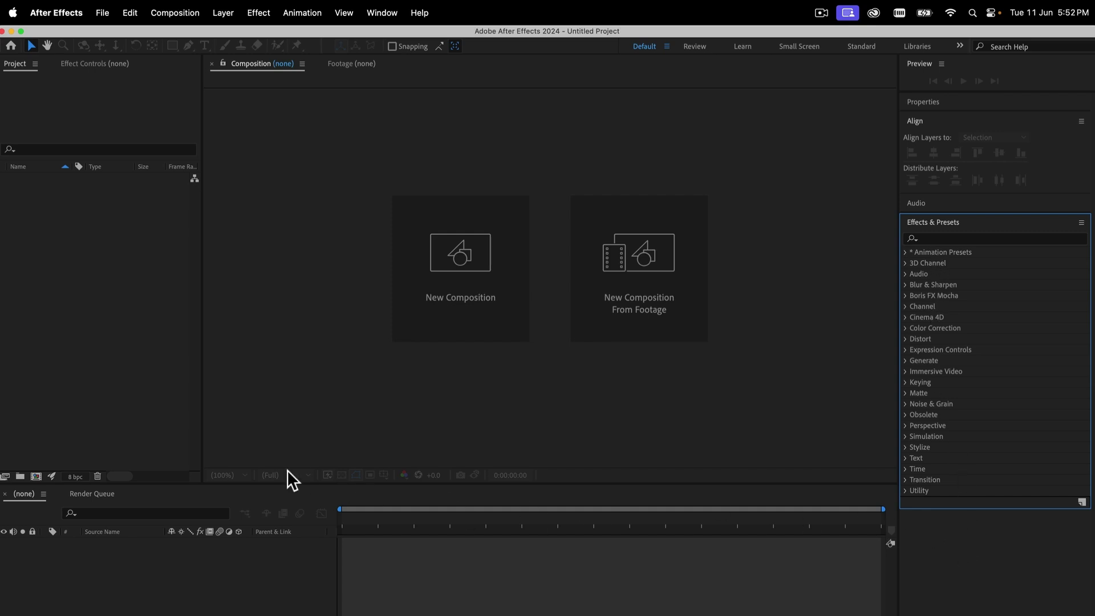
pyautogui.moveTo(335, 494); pyautogui.dragTo(144, 487)
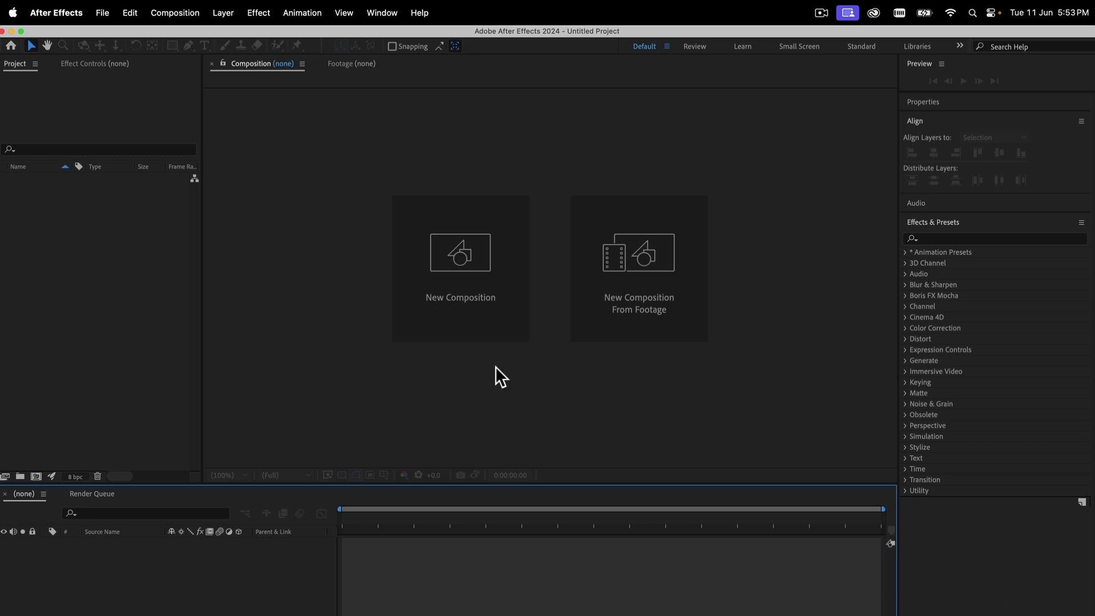
# Create Comp 1 using the HD 1920x1080 25 fps preset with a 0:00:10:00 duration
pyautogui.click(465, 262)
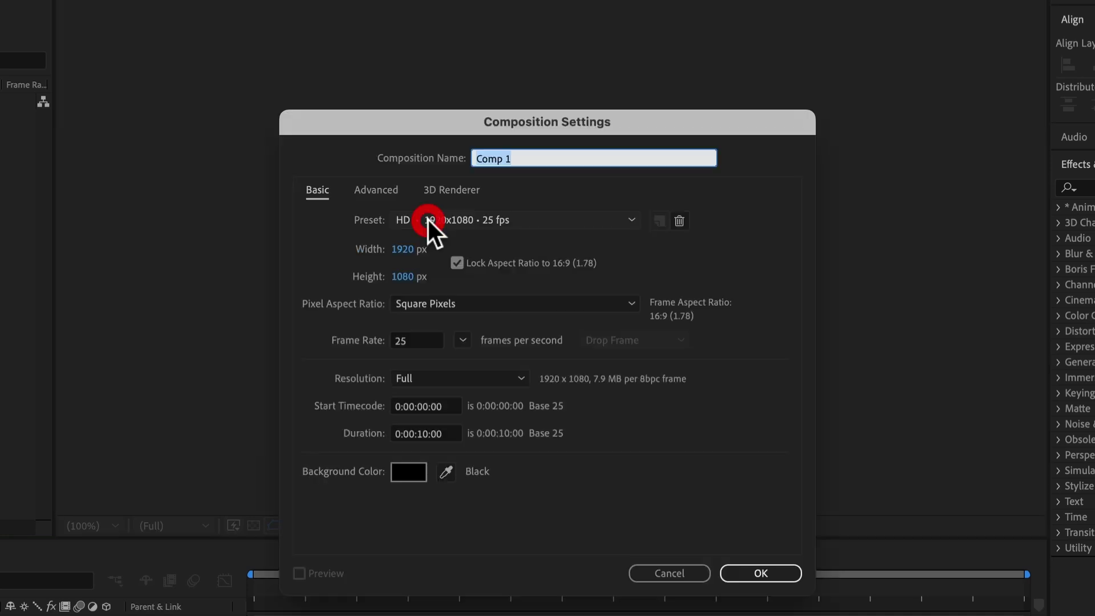
pyautogui.click(583, 224)
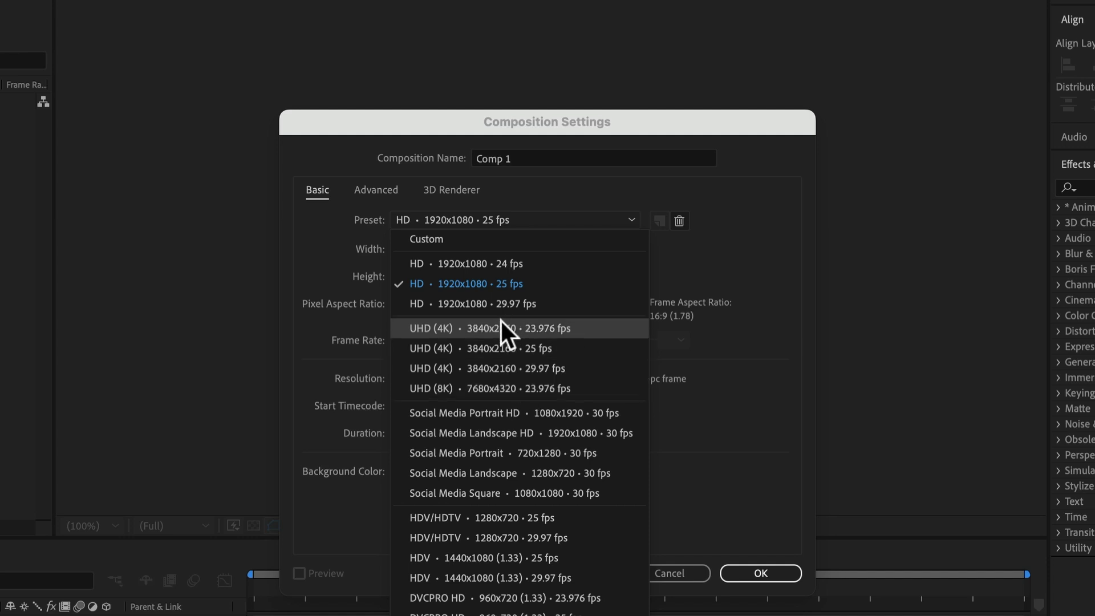
pyautogui.click(735, 345)
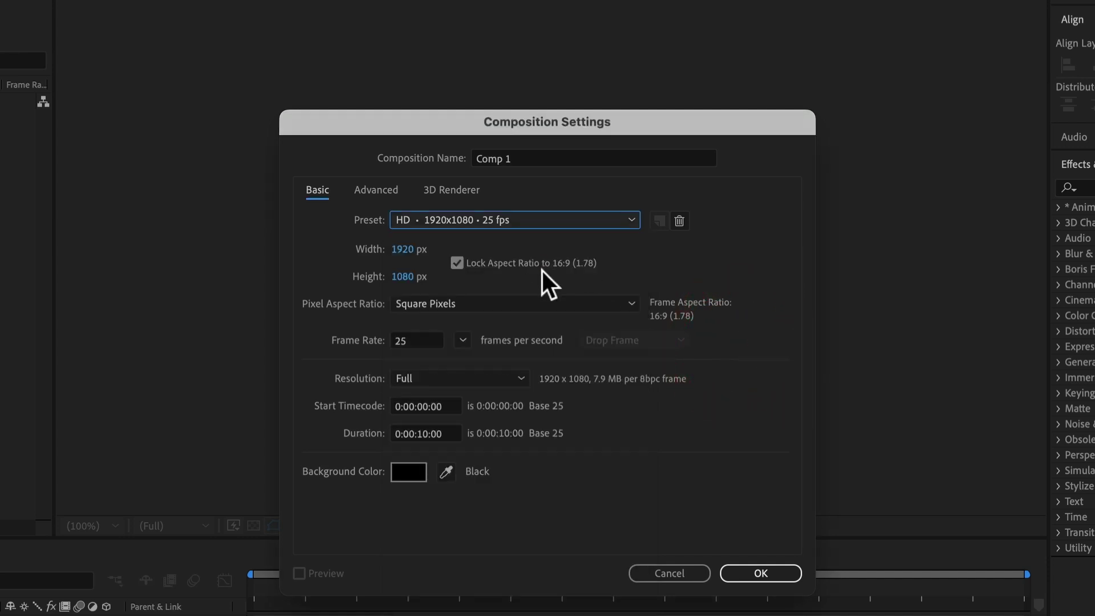
pyautogui.click(425, 433)
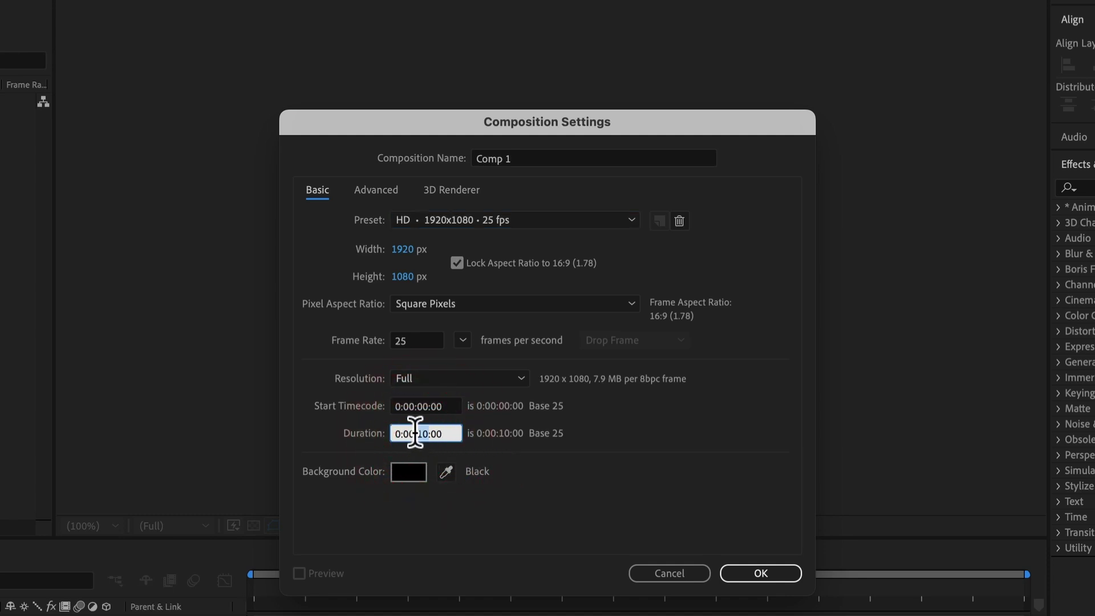
pyautogui.doubleClick(417, 433)
pyautogui.click(632, 467)
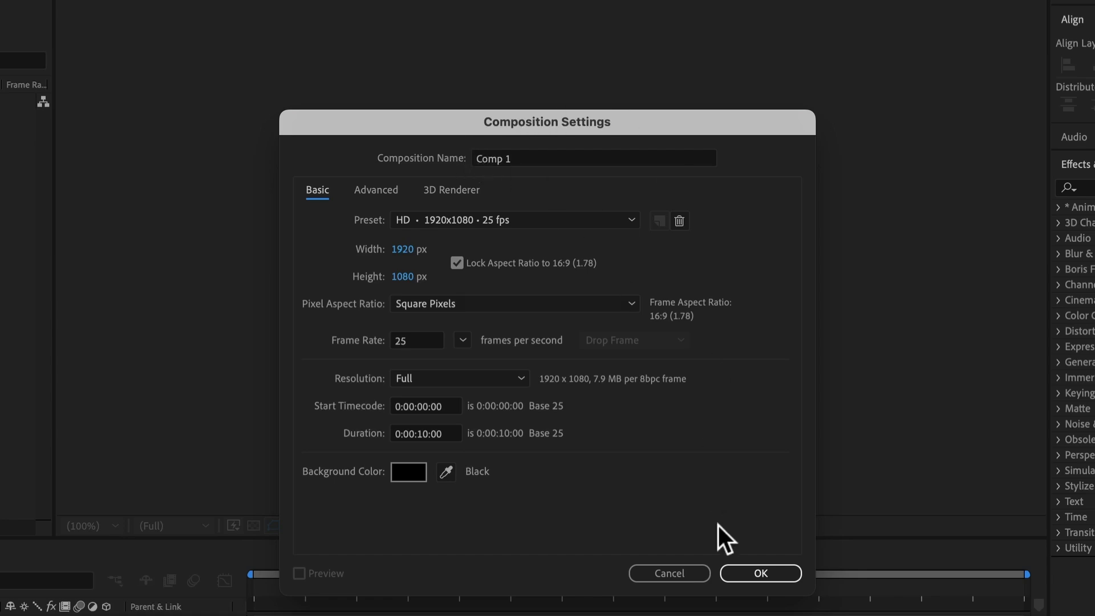
pyautogui.click(761, 574)
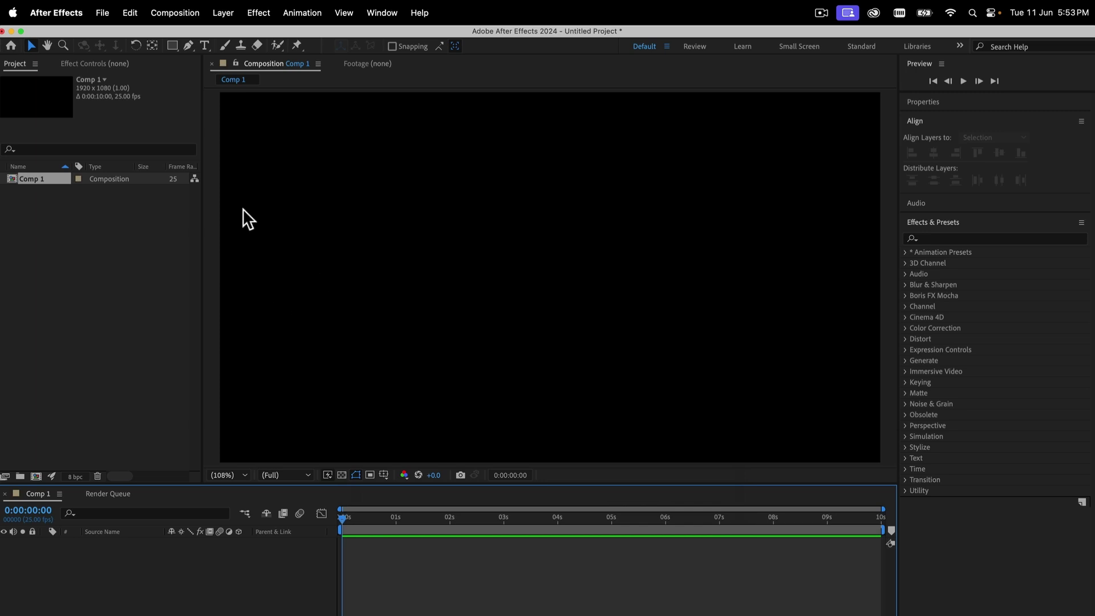
# Add a white 1920x1080 solid, White Solid 1, to Comp 1 and lock it
pyautogui.click(28, 197)
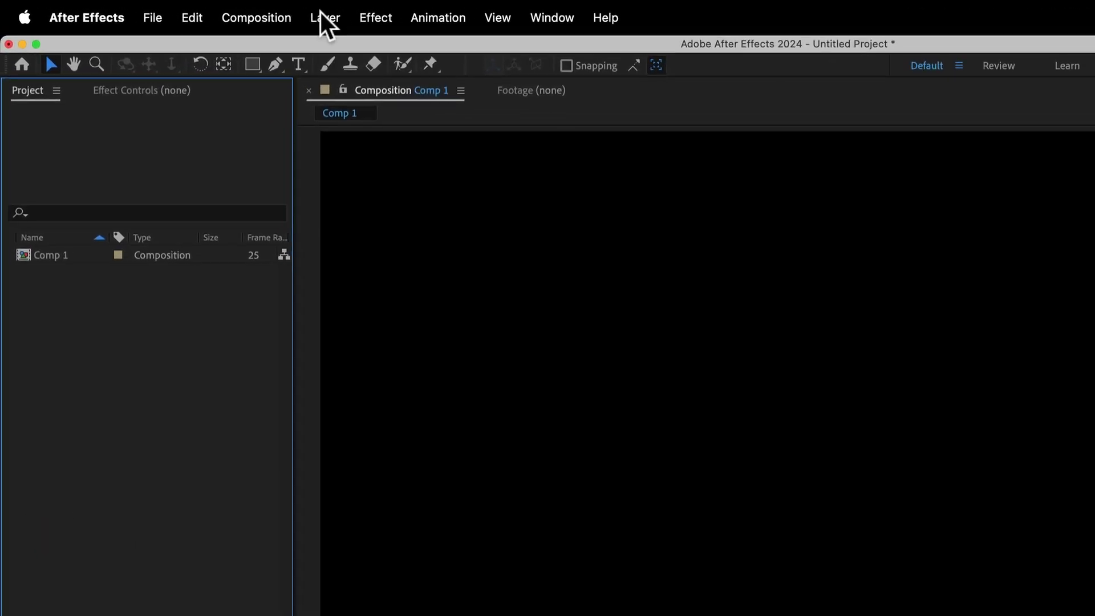
pyautogui.click(320, 12)
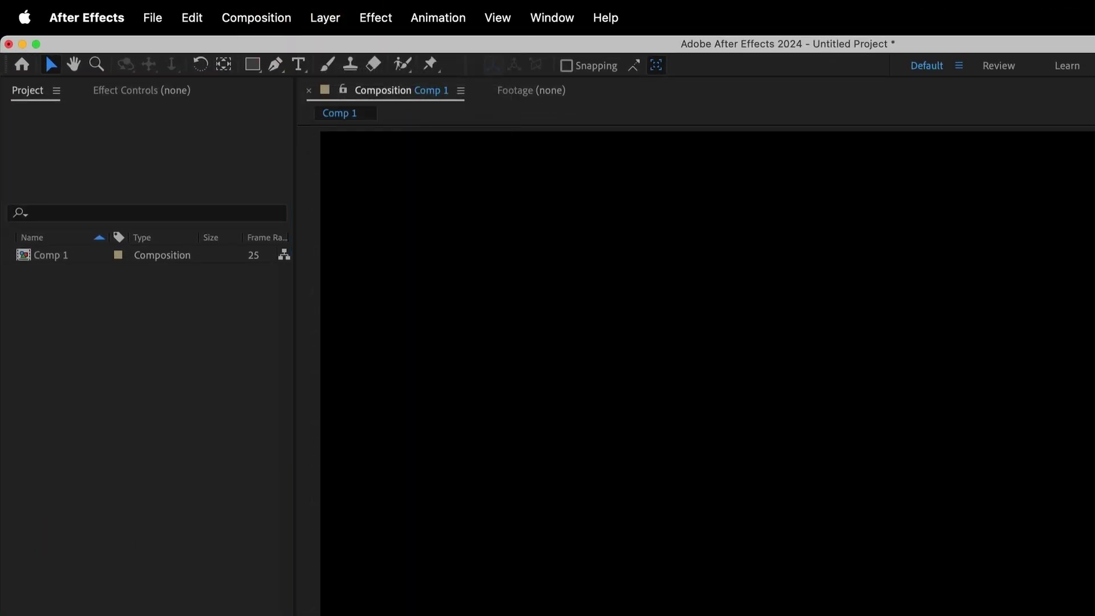
pyautogui.click(320, 13)
pyautogui.click(318, 5)
pyautogui.click(323, 11)
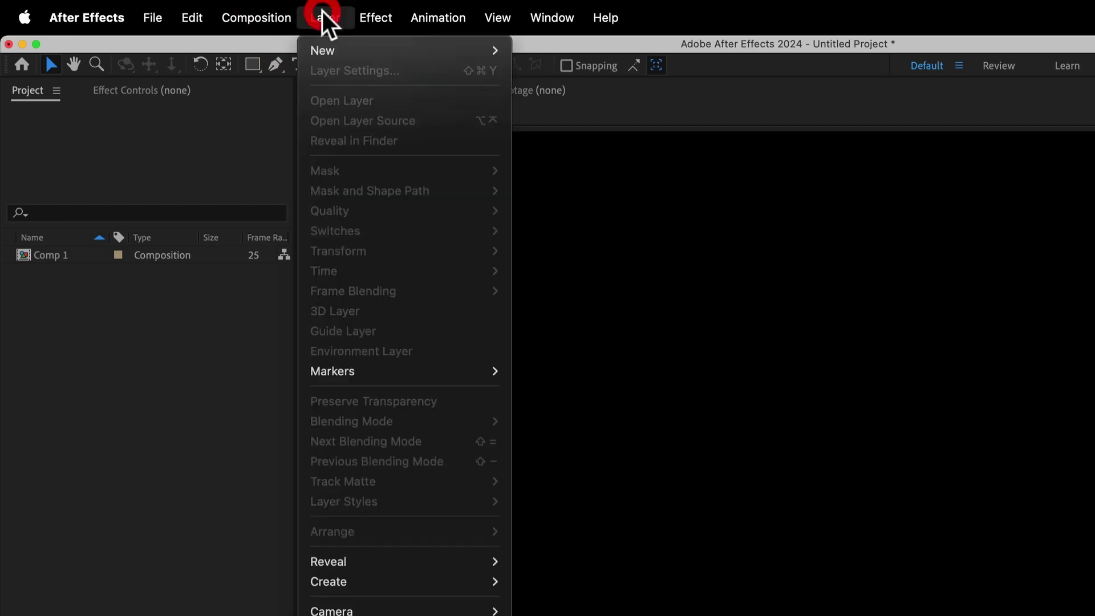
pyautogui.moveTo(343, 57)
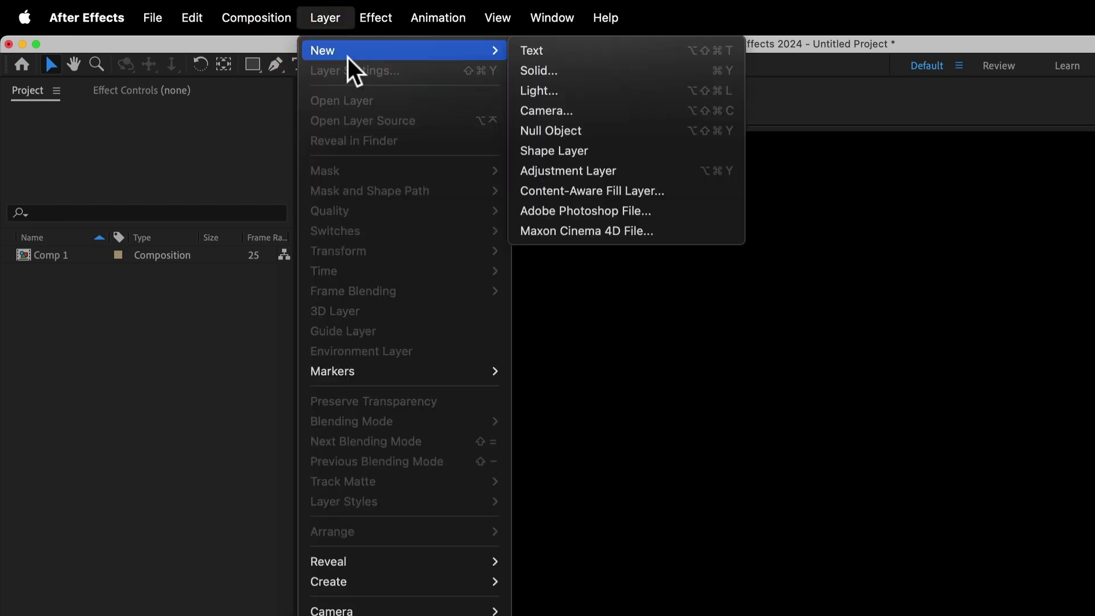
pyautogui.click(561, 71)
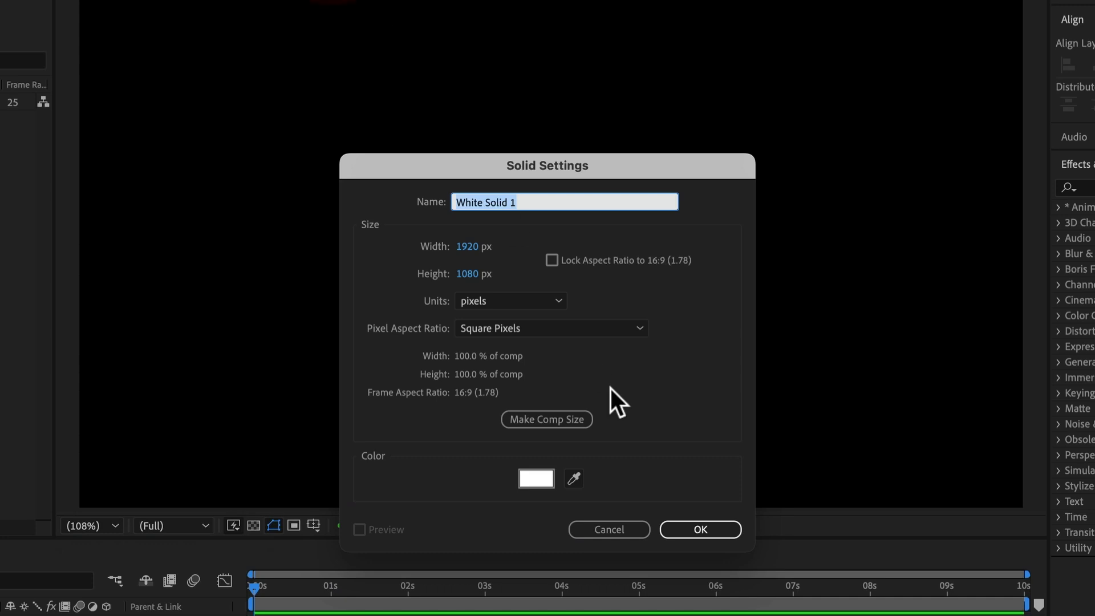
pyautogui.click(537, 480)
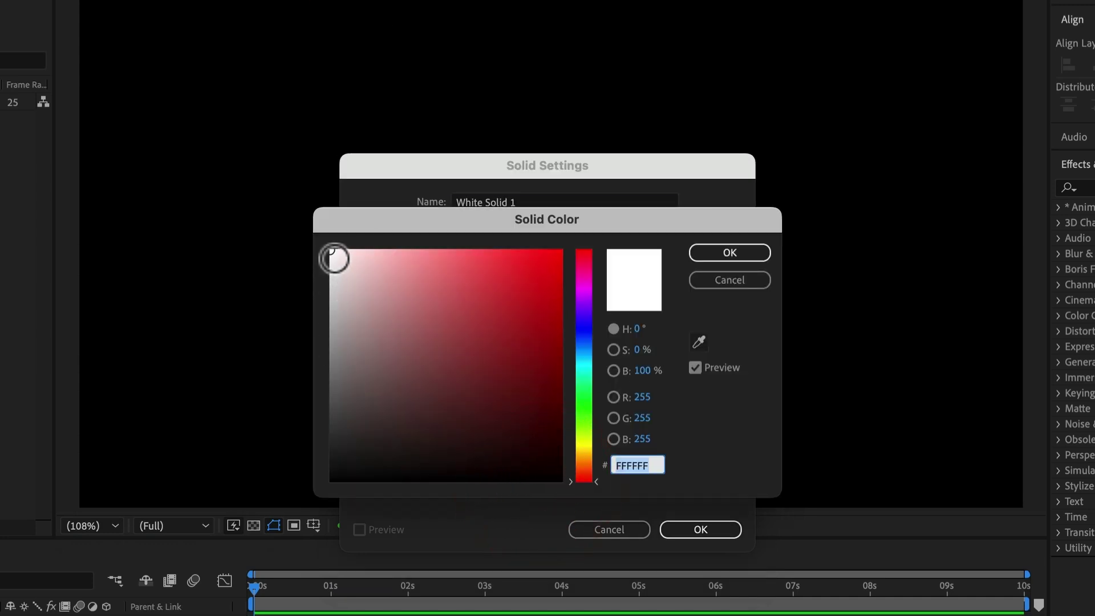
pyautogui.click(285, 225)
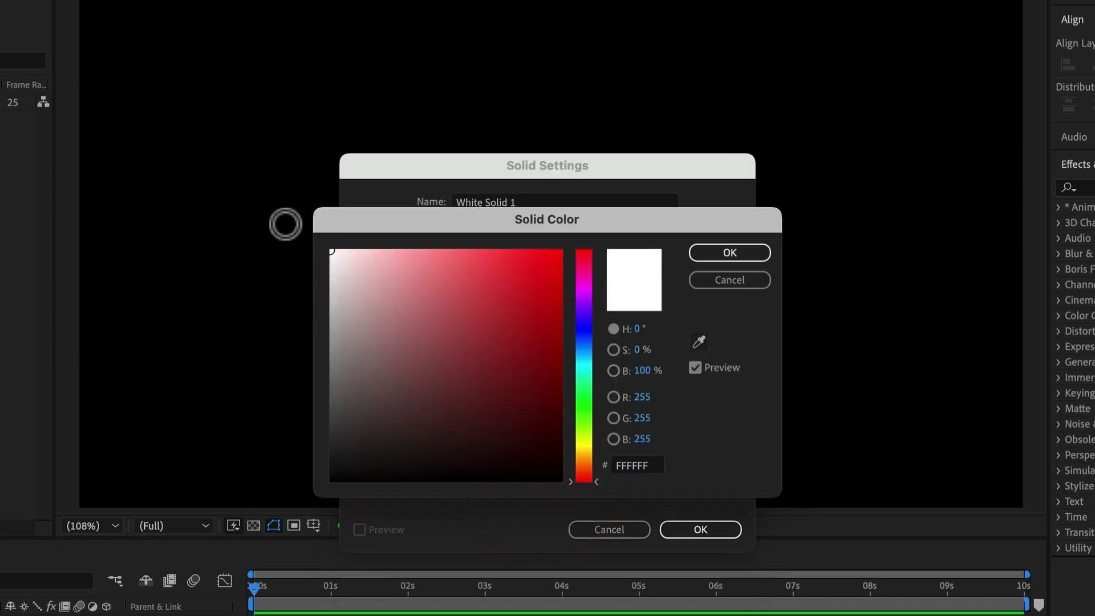
pyautogui.click(729, 253)
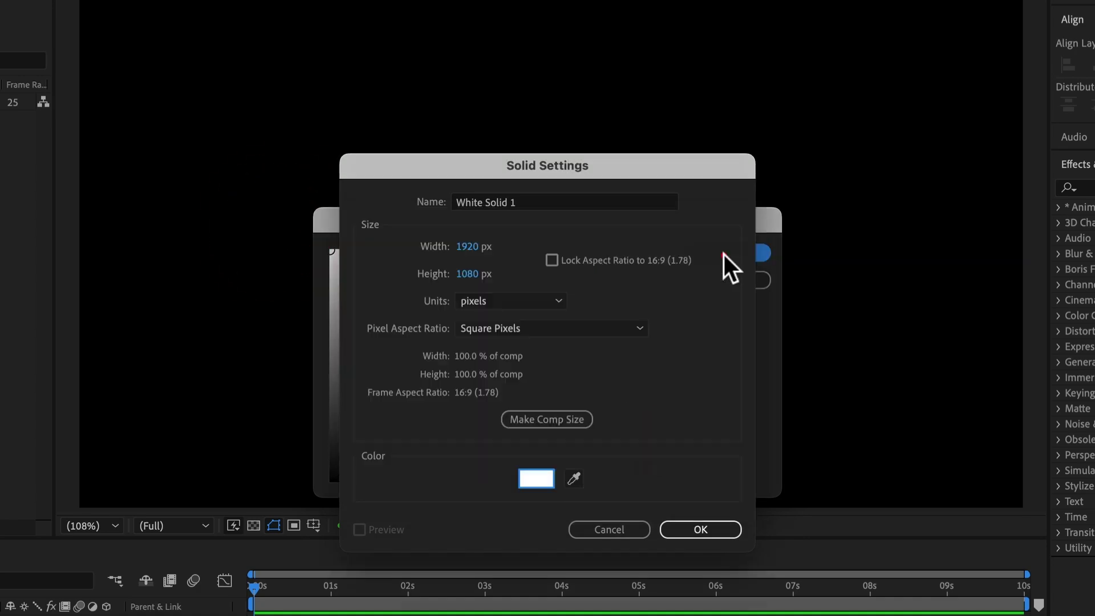
pyautogui.click(713, 529)
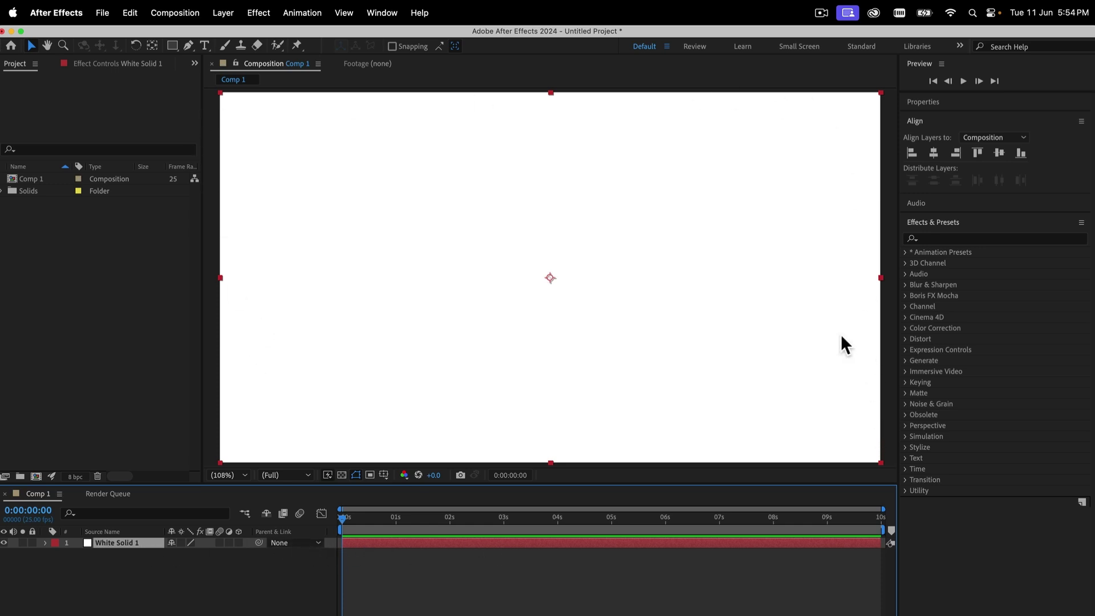
pyautogui.click(32, 543)
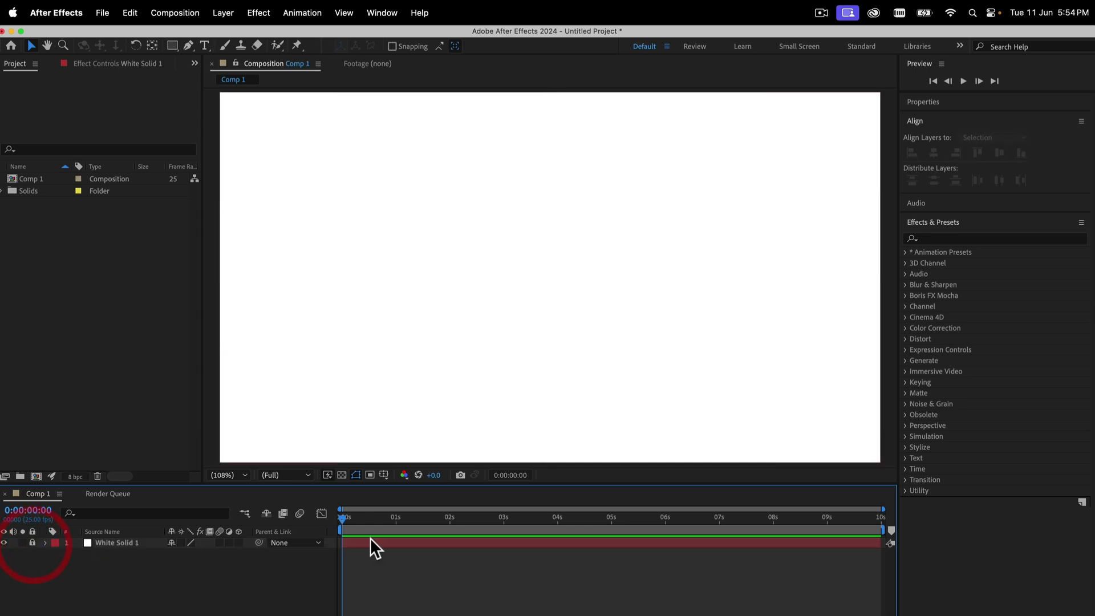
# Start a new text layer in Comp 1 set to Helvetica Neue Condensed Bold, 45 px
pyautogui.click(431, 544)
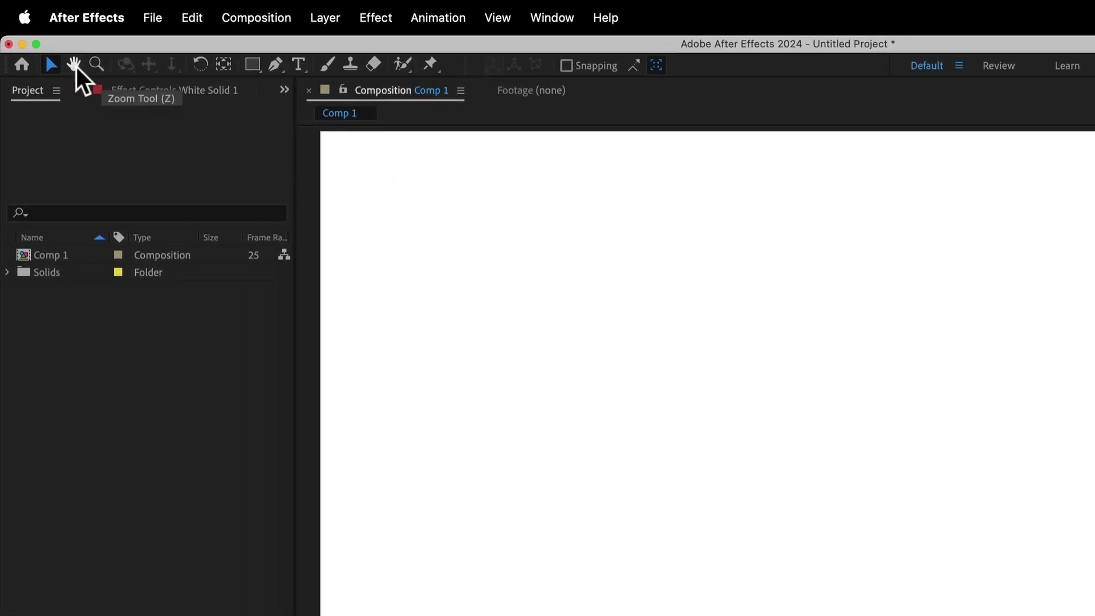
pyautogui.click(301, 65)
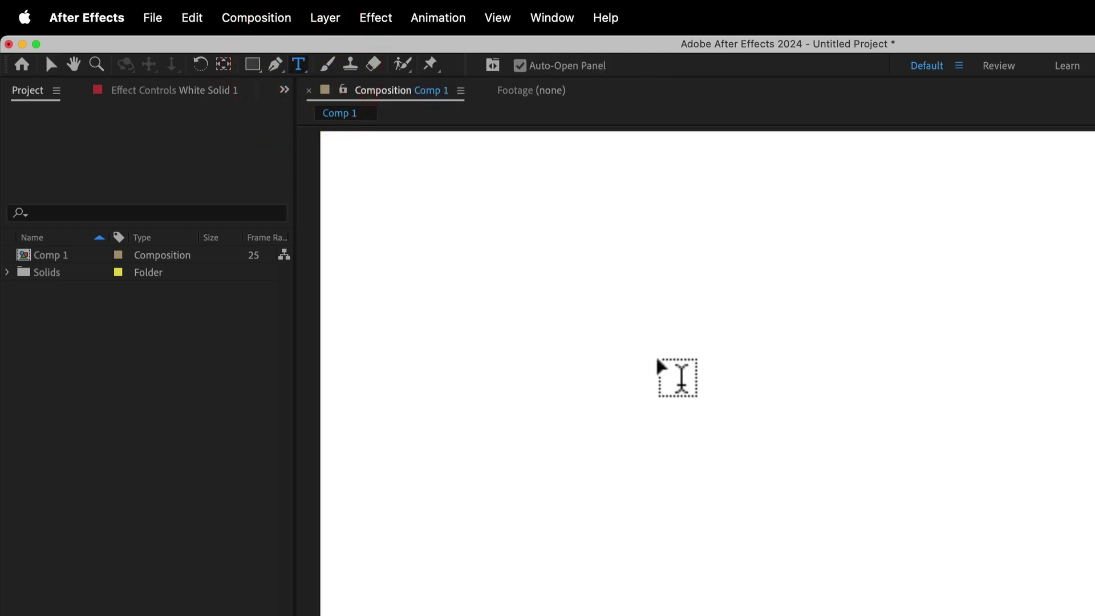
pyautogui.click(691, 325)
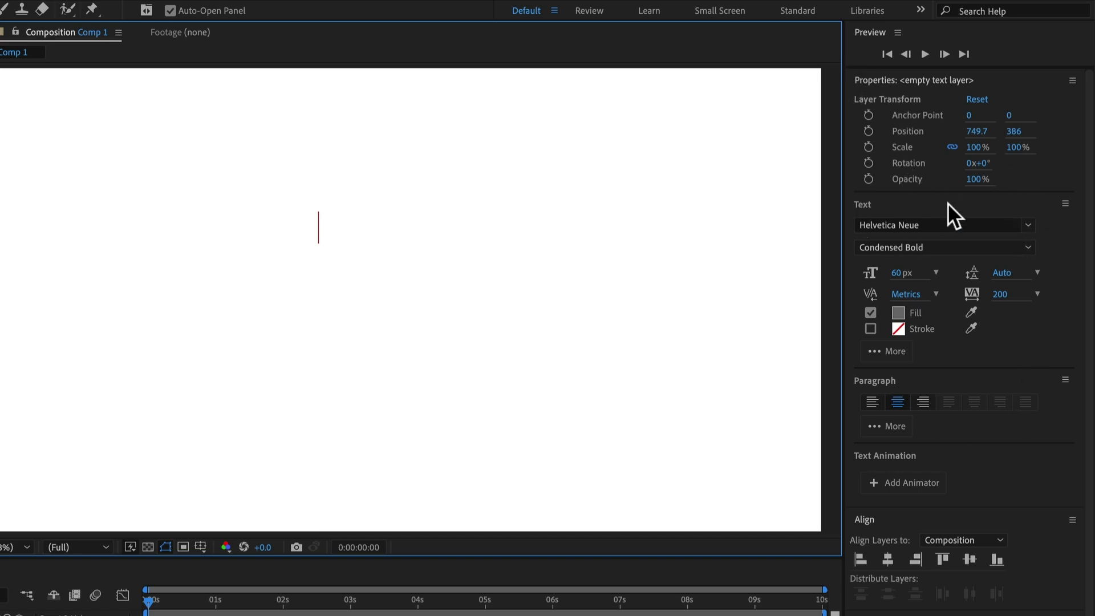
pyautogui.click(1028, 227)
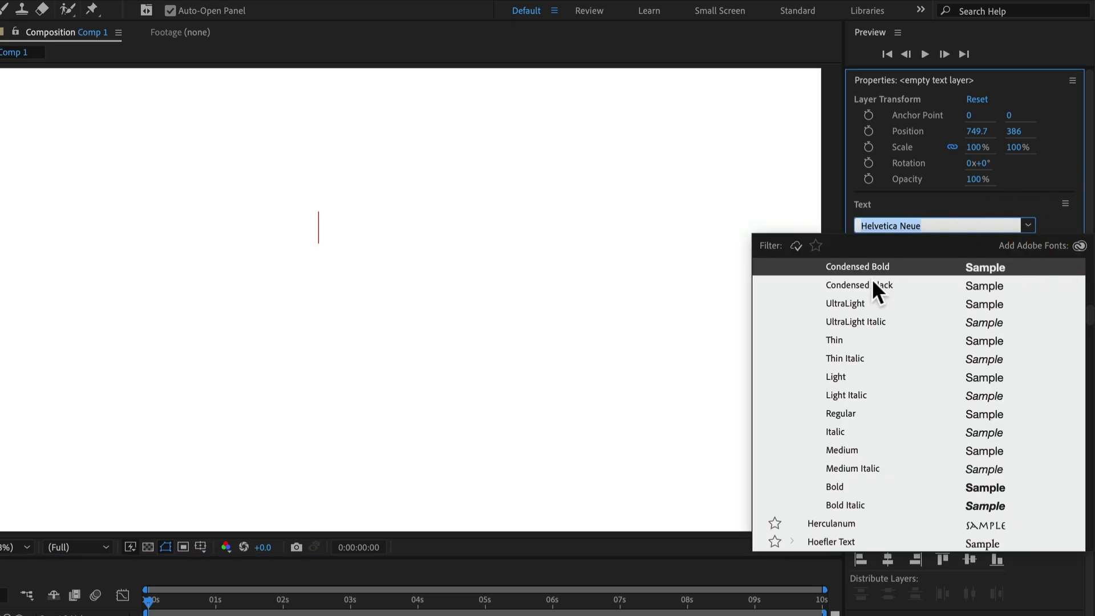
pyautogui.scroll(1, 872, 282)
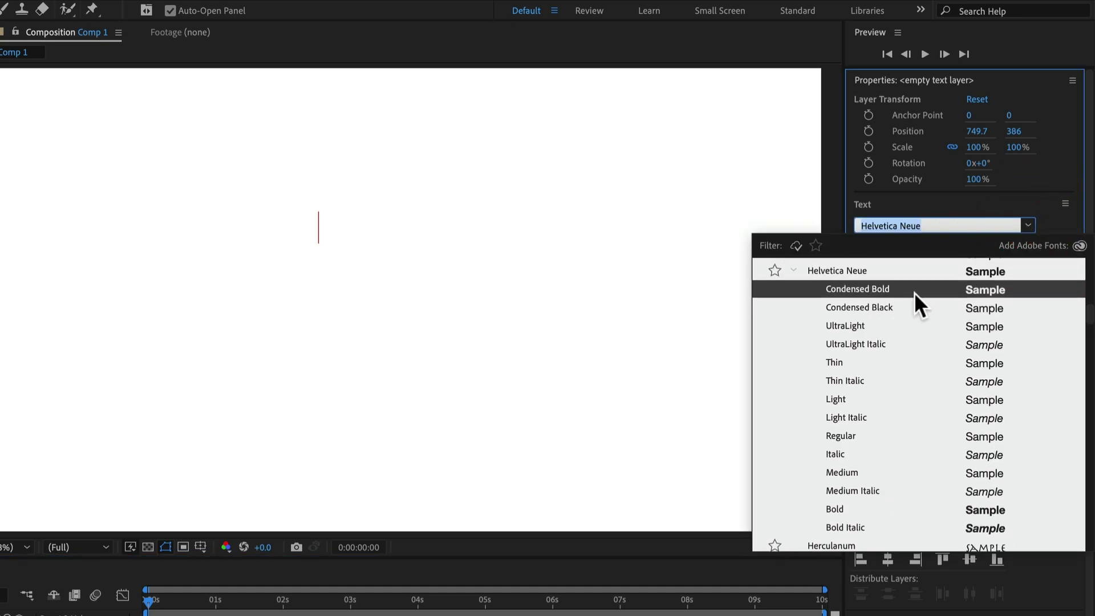
pyautogui.click(901, 288)
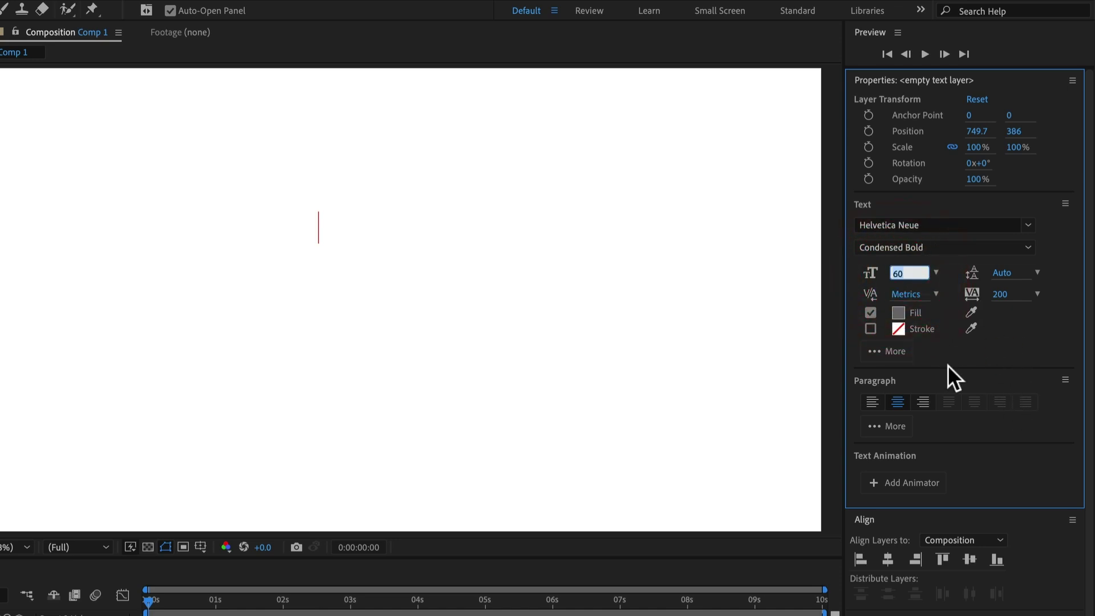
pyautogui.write('45')
# Set the text tracking to 300 and the fill to a mid-grey
pyautogui.click(1007, 295)
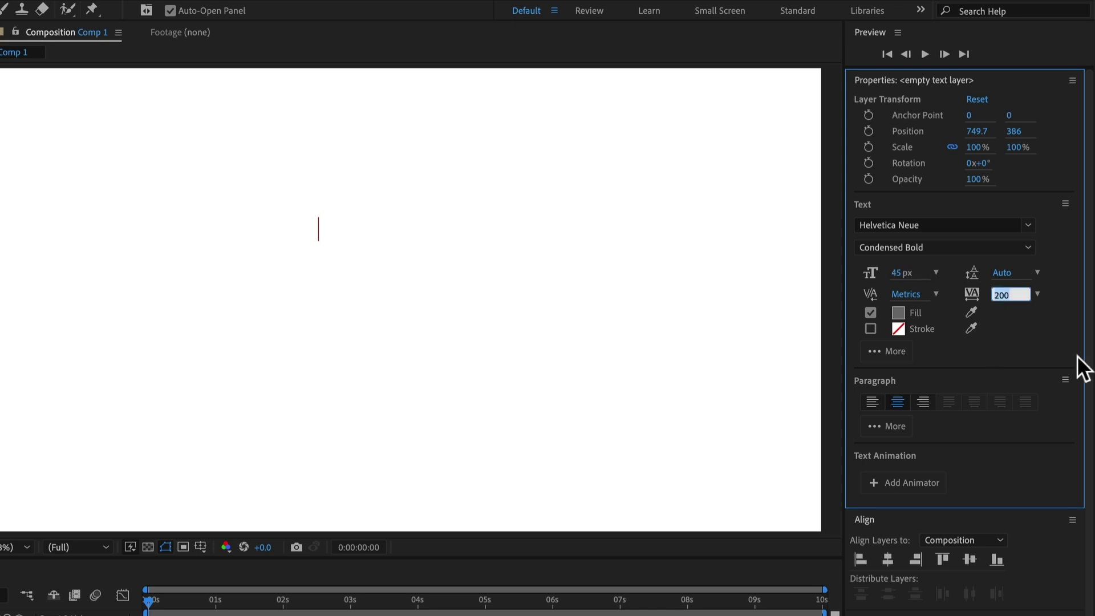
pyautogui.write('300')
pyautogui.click(1050, 349)
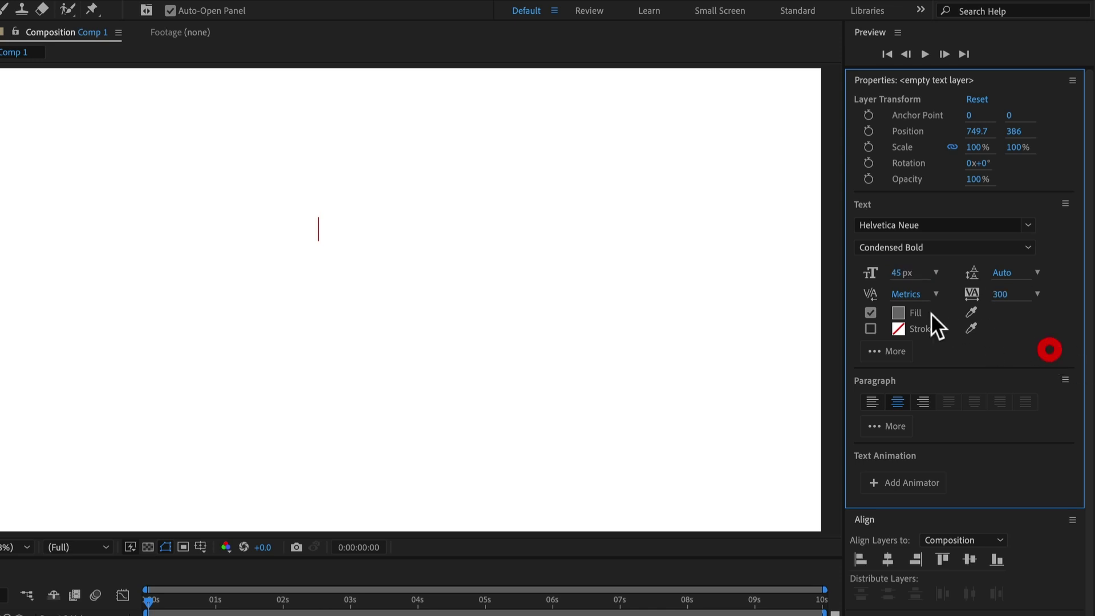
pyautogui.click(898, 312)
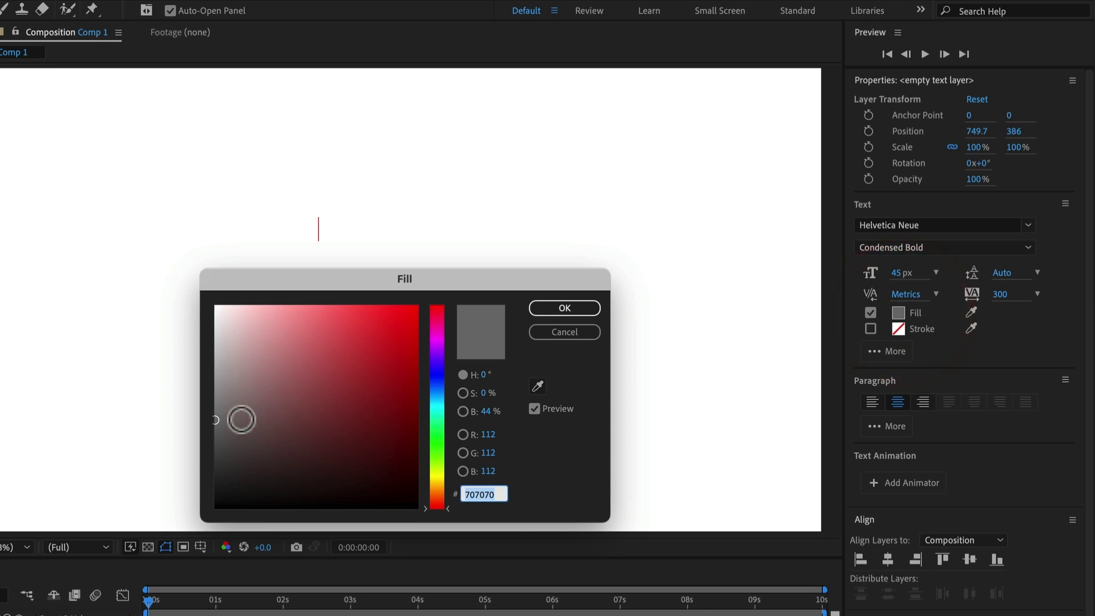
pyautogui.click(217, 424)
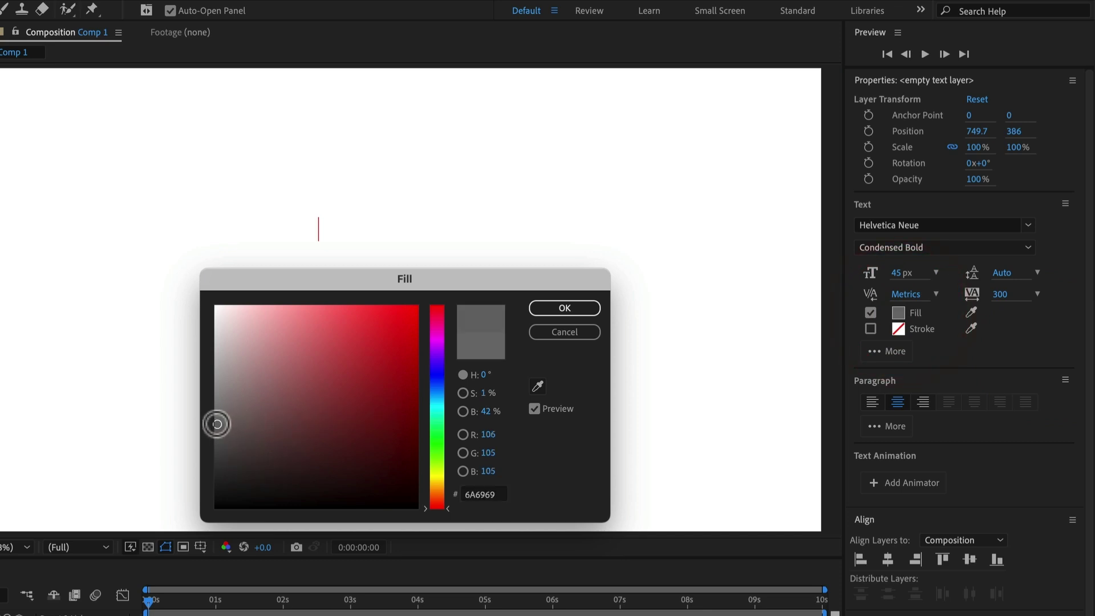
pyautogui.moveTo(218, 424); pyautogui.dragTo(215, 428)
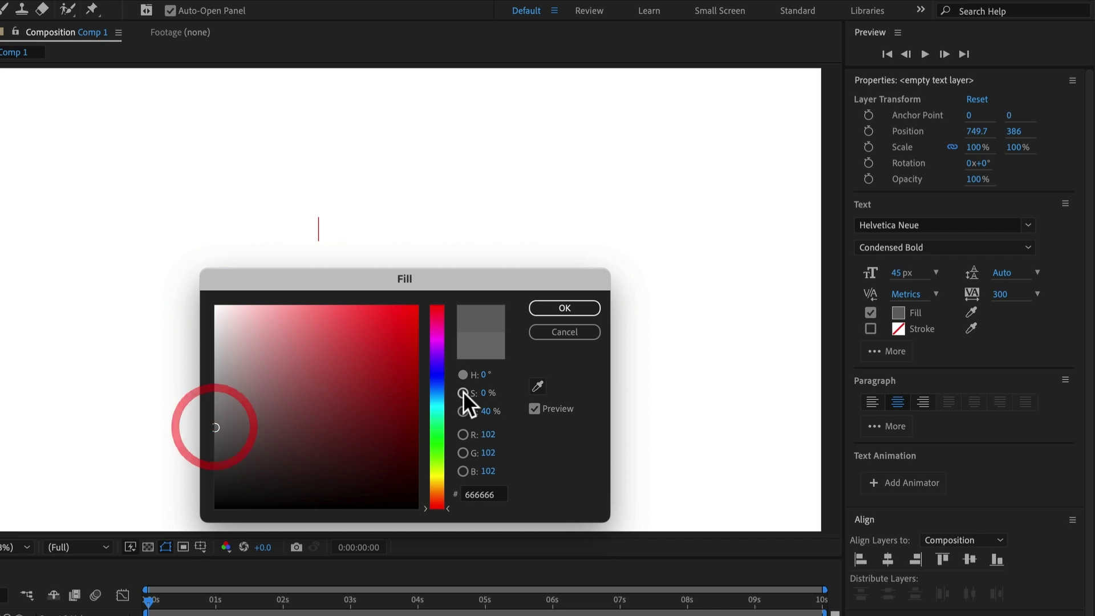
pyautogui.click(557, 306)
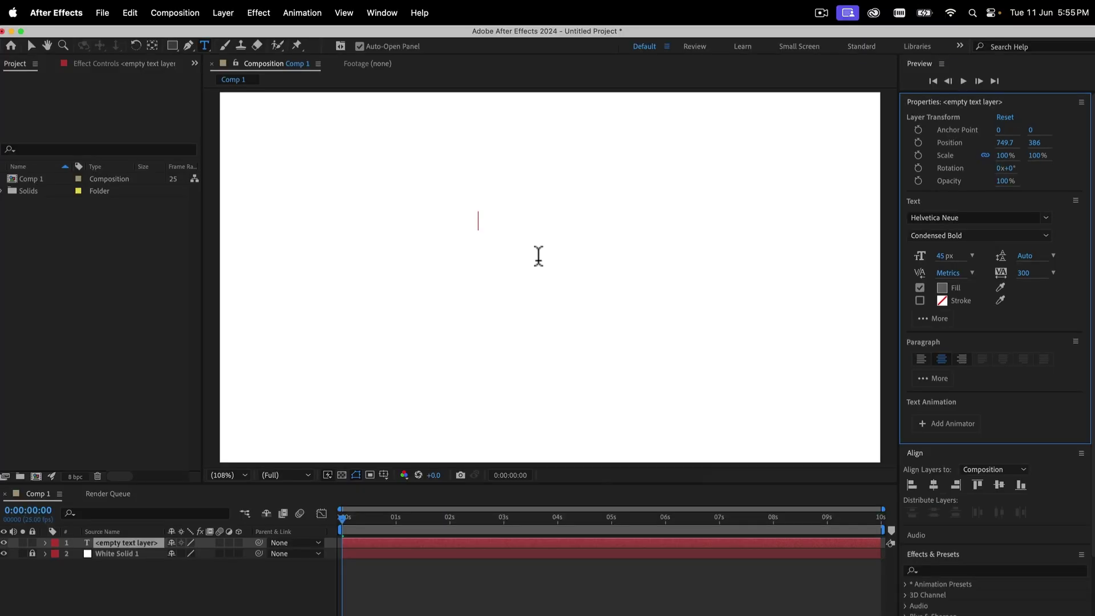
# Type 'Produced By', centre it horizontally in Comp 1, and finish text editing
pyautogui.write('r')
pyautogui.press('BackSpace')
pyautogui.write('P')
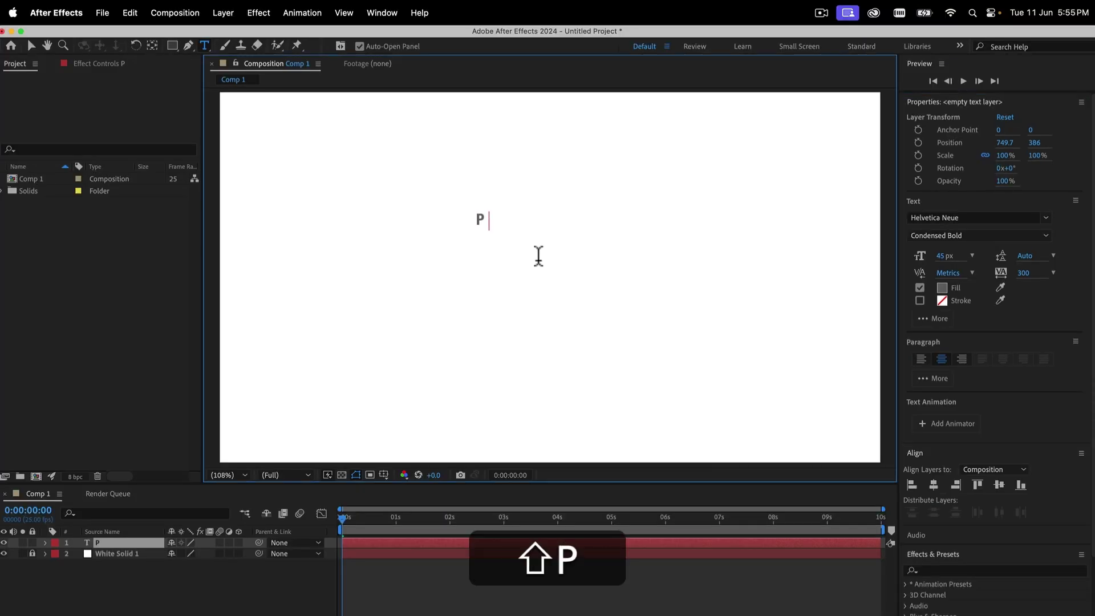
pyautogui.write('roduced By')
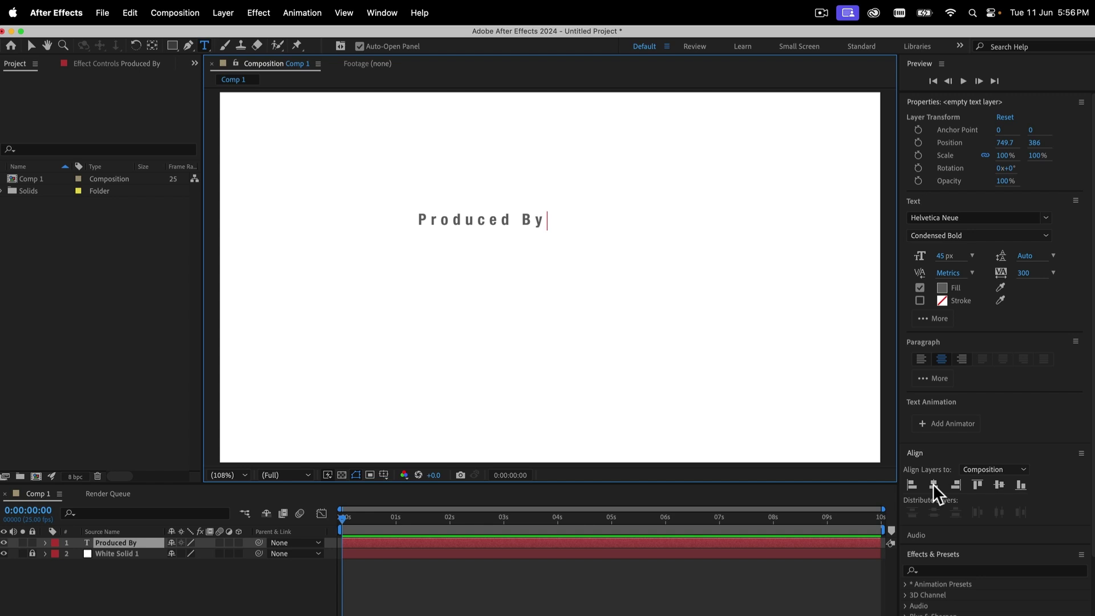
pyautogui.click(933, 484)
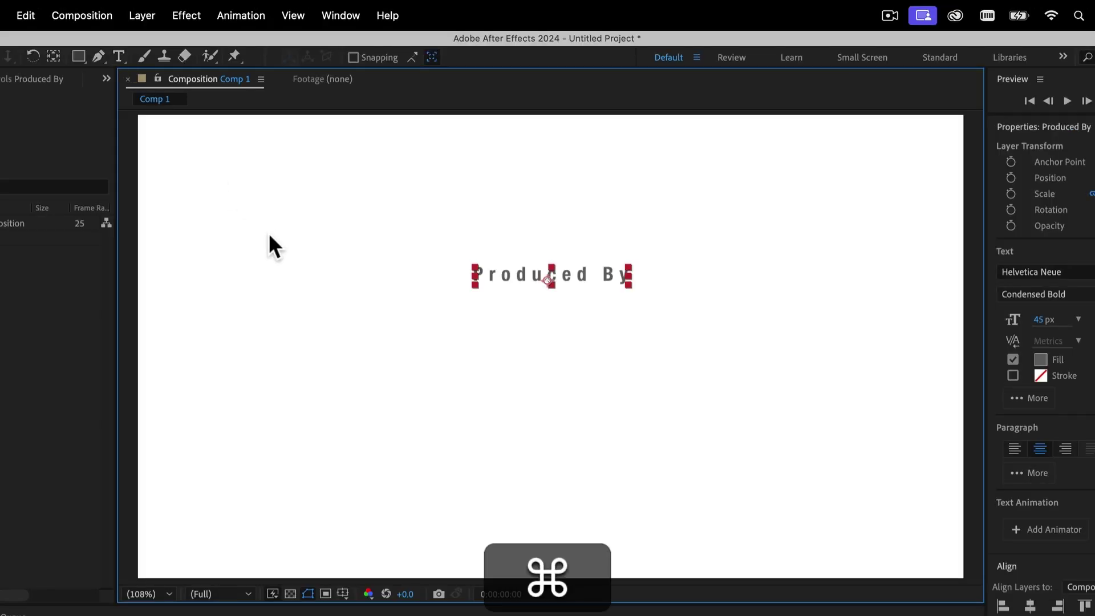
pyautogui.press('super+Return')
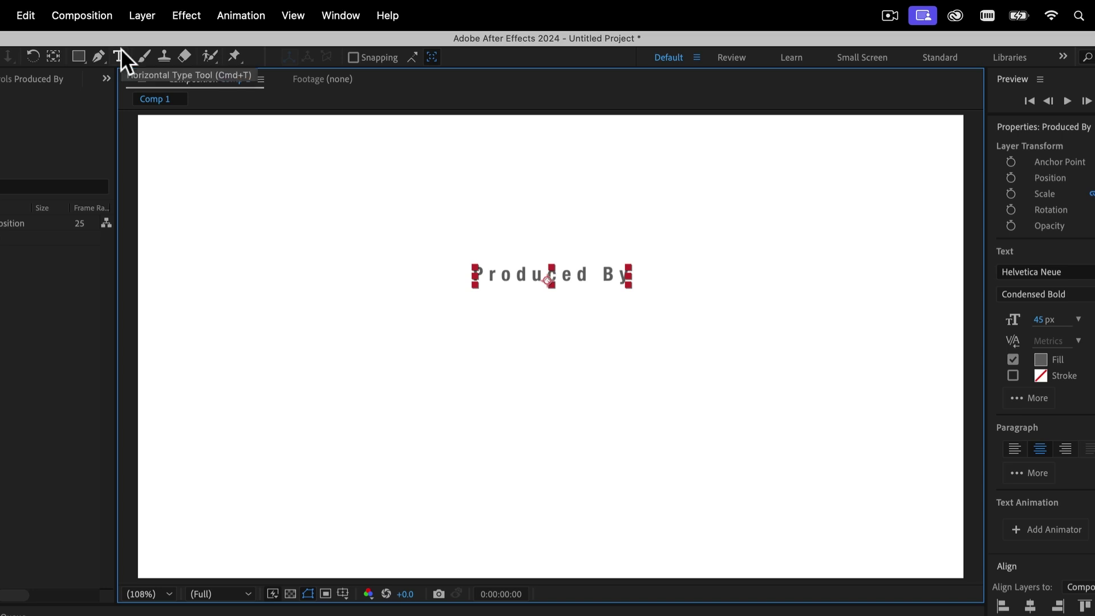
# Start a second text layer below the heading with 90 px size and 100 tracking
pyautogui.click(119, 55)
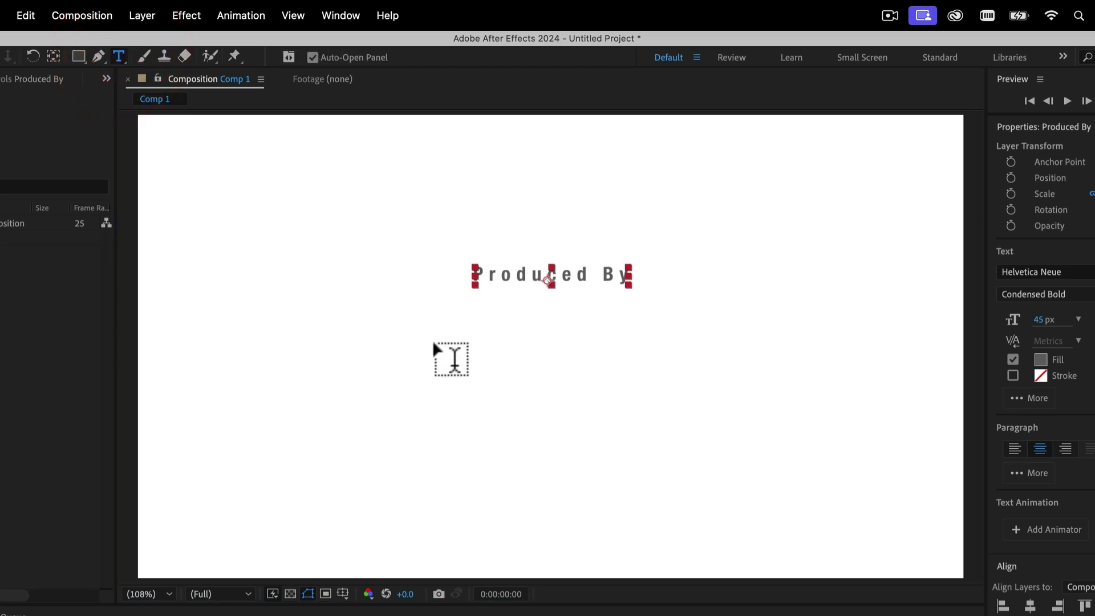
pyautogui.click(436, 350)
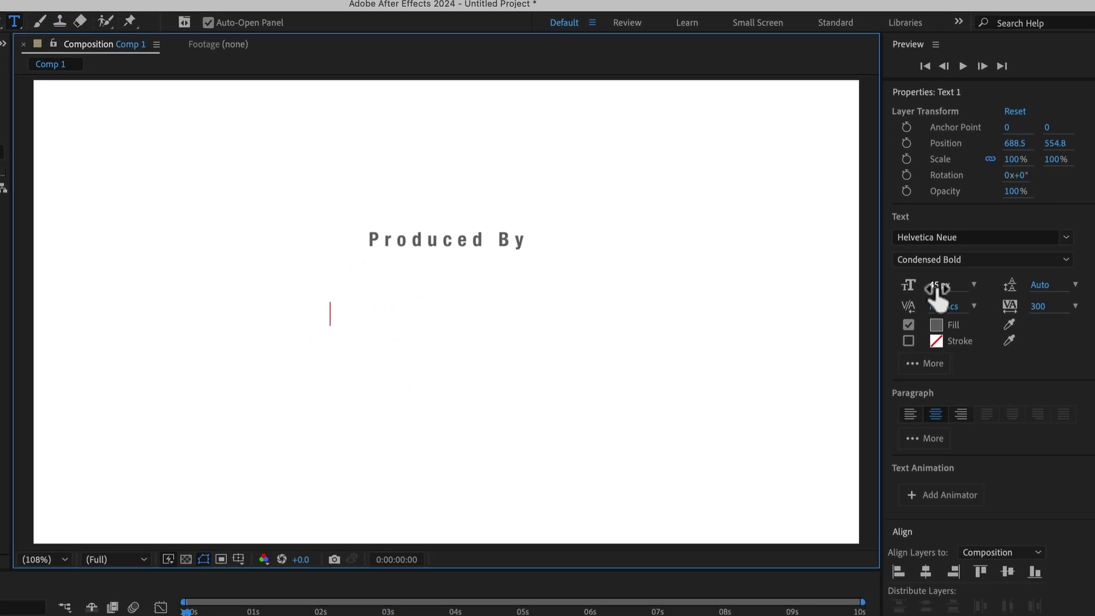
pyautogui.click(937, 286)
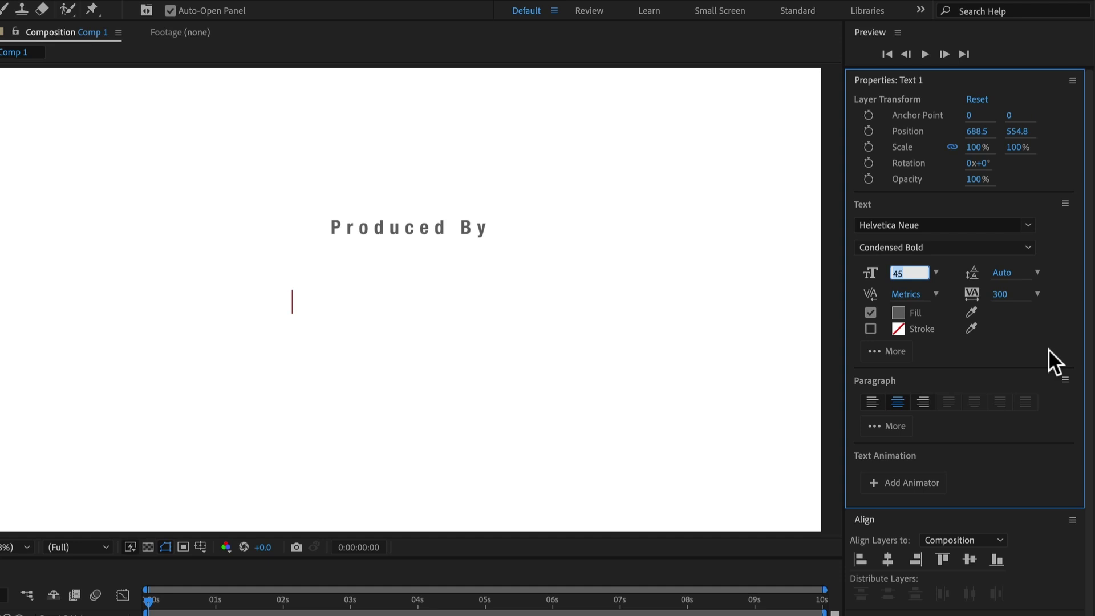
pyautogui.write('90')
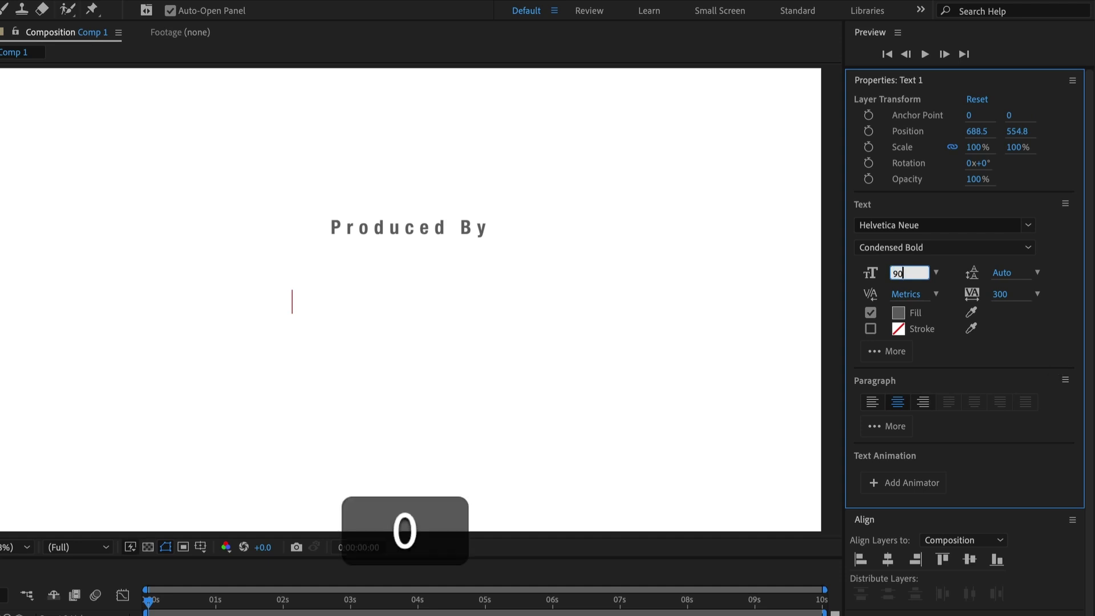
pyautogui.click(1004, 293)
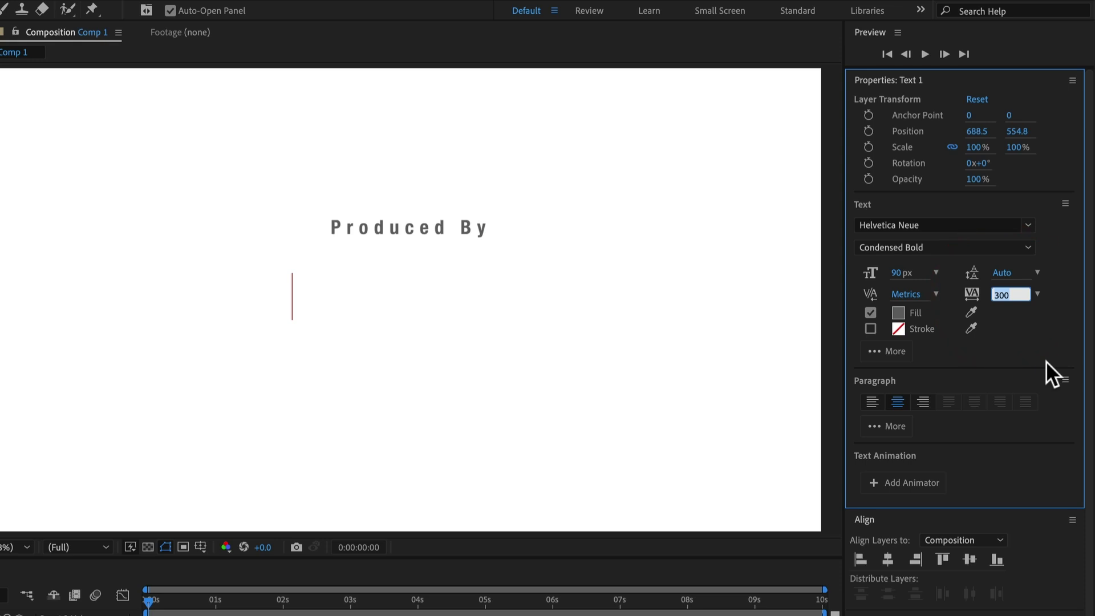
pyautogui.write('100')
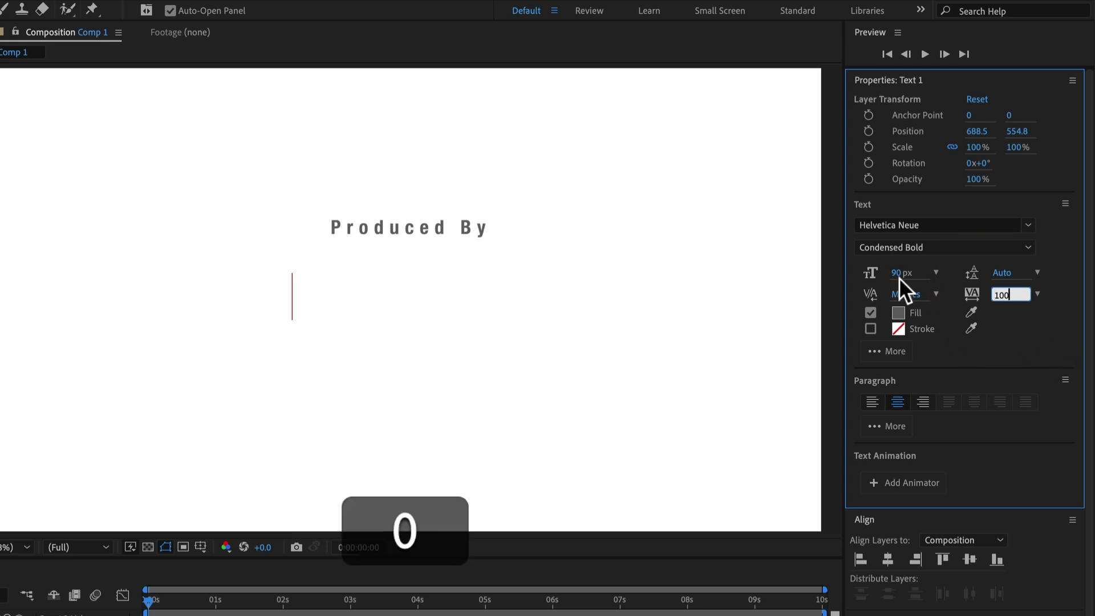
# Give the new text a black fill and type the producer's name
pyautogui.click(897, 312)
pyautogui.click(216, 506)
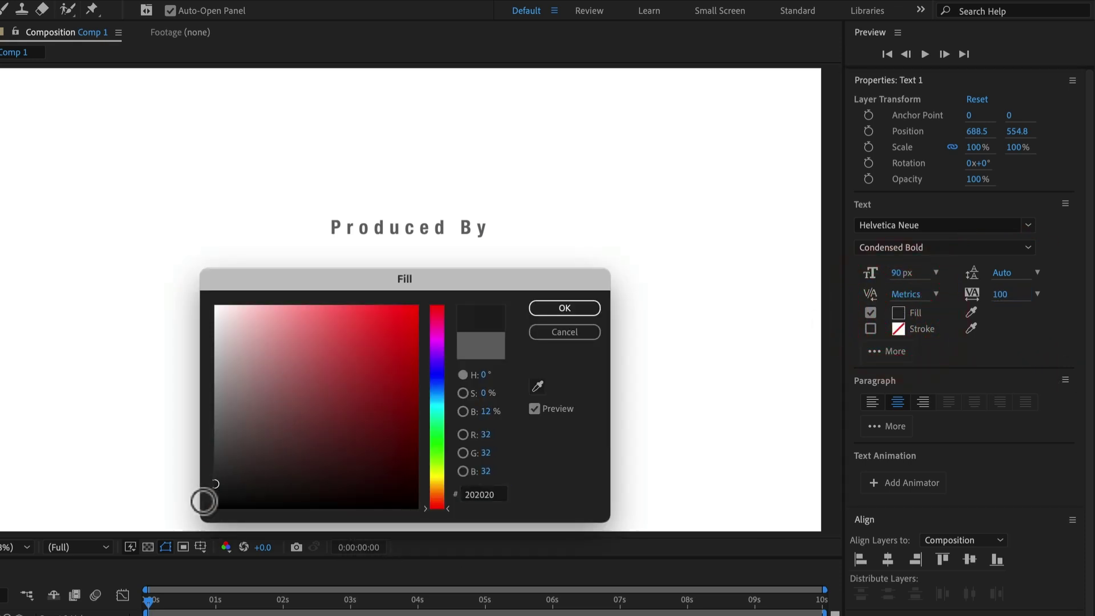
pyautogui.click(548, 307)
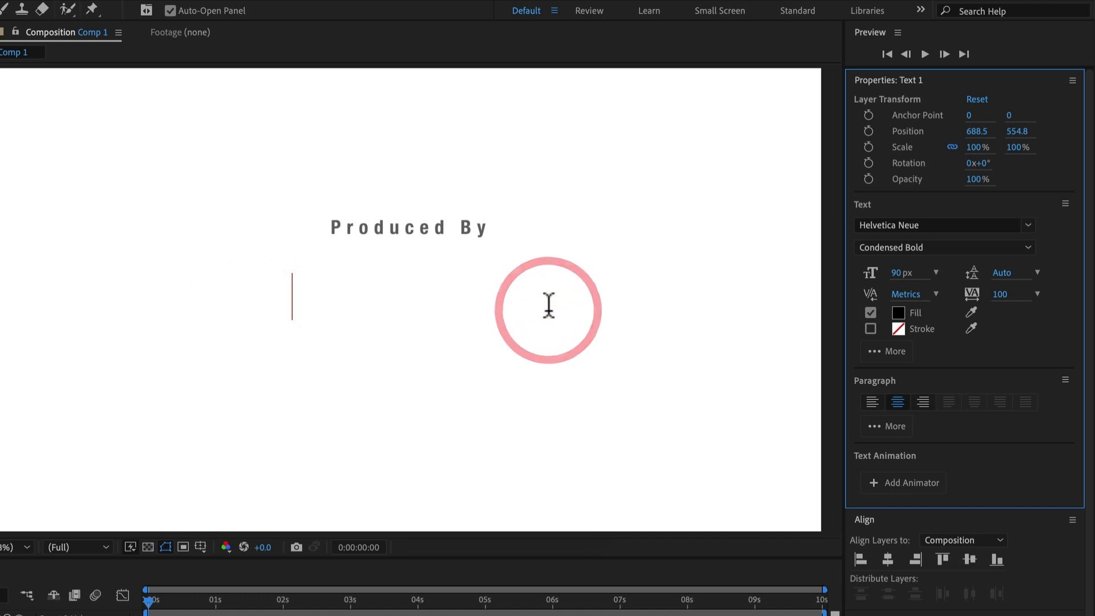
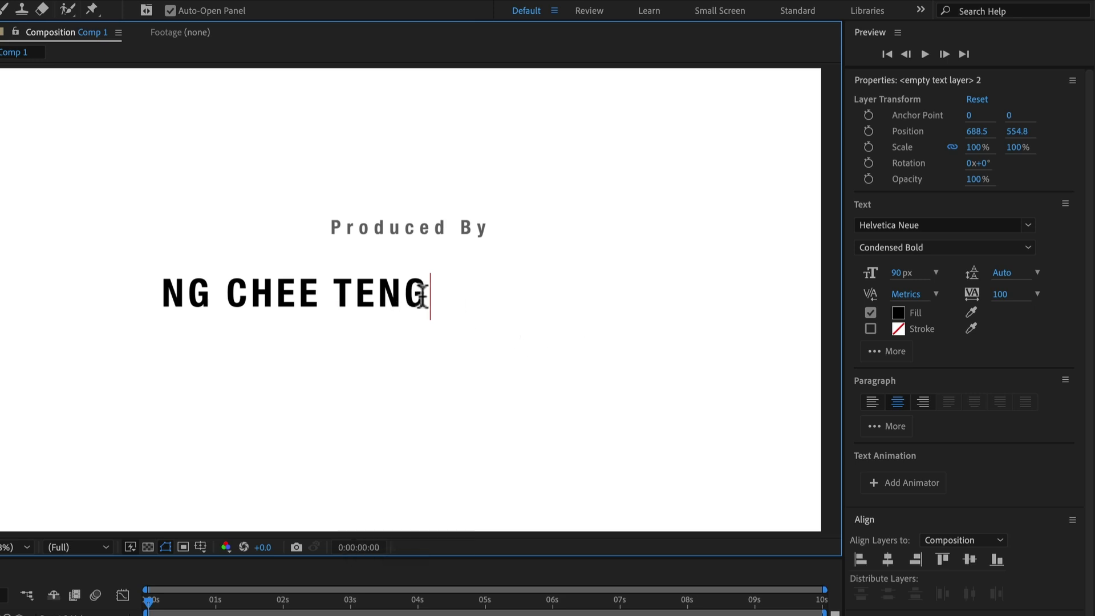
# Centre the name line horizontally, try vertically centring both text layers, then undo that
pyautogui.click(888, 558)
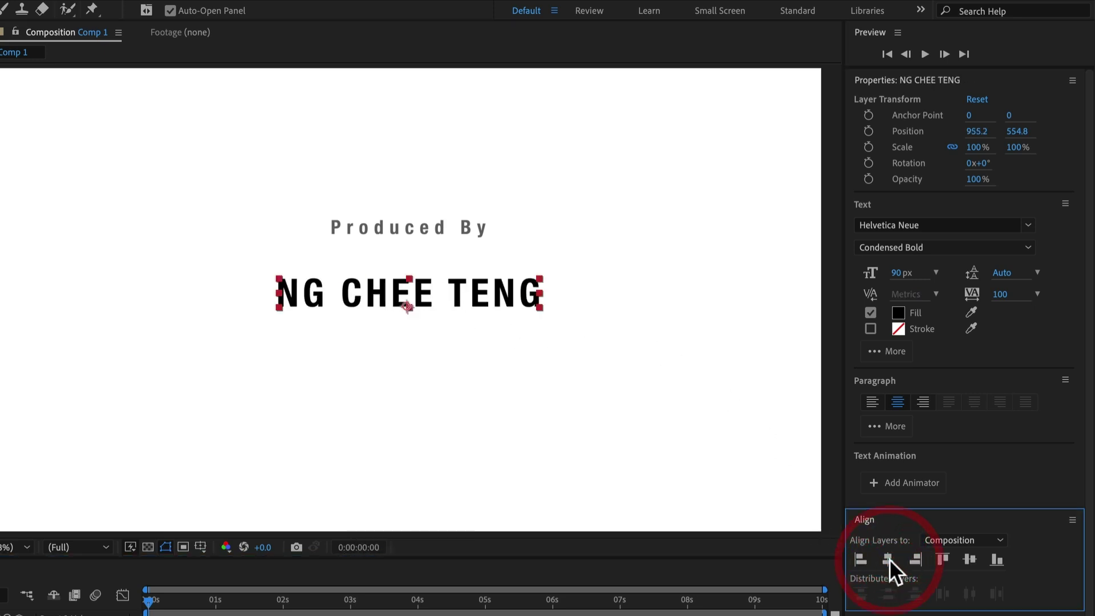
pyautogui.click(224, 361)
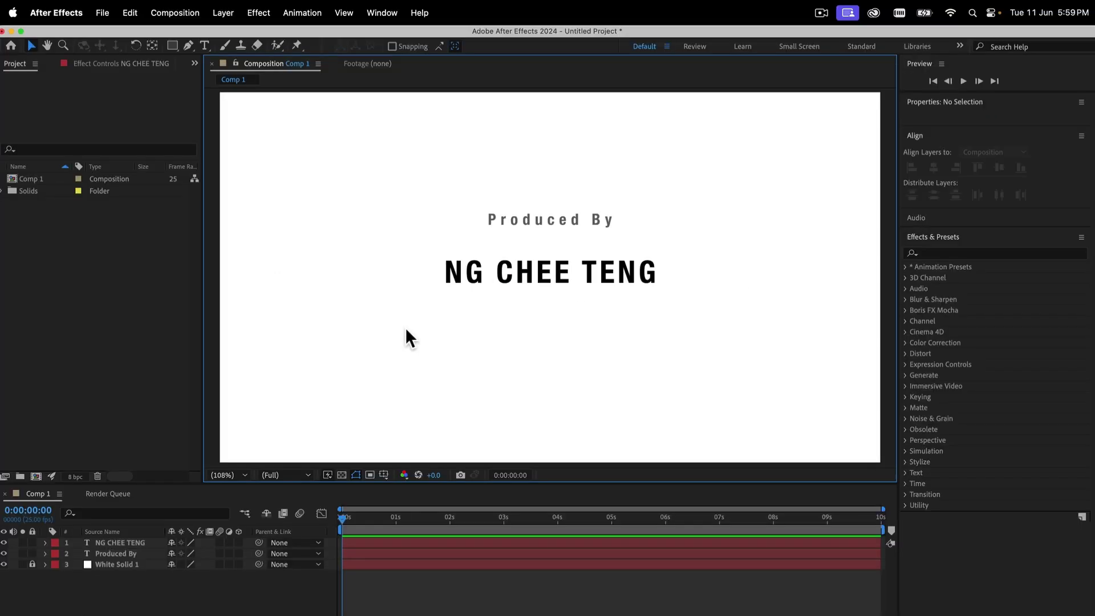
pyautogui.moveTo(413, 327); pyautogui.dragTo(694, 172)
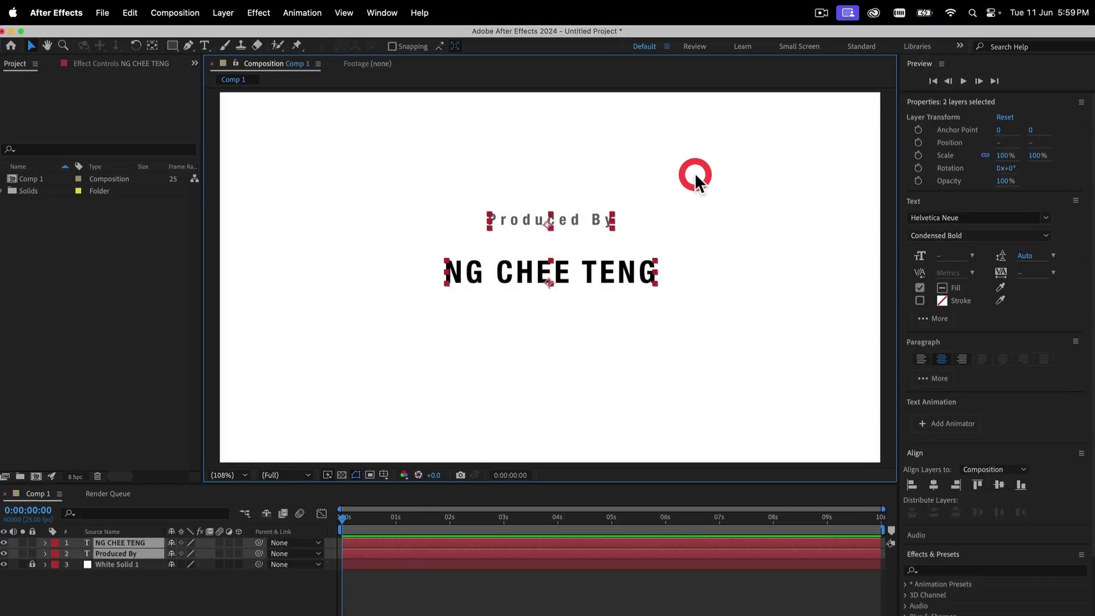
pyautogui.click(999, 484)
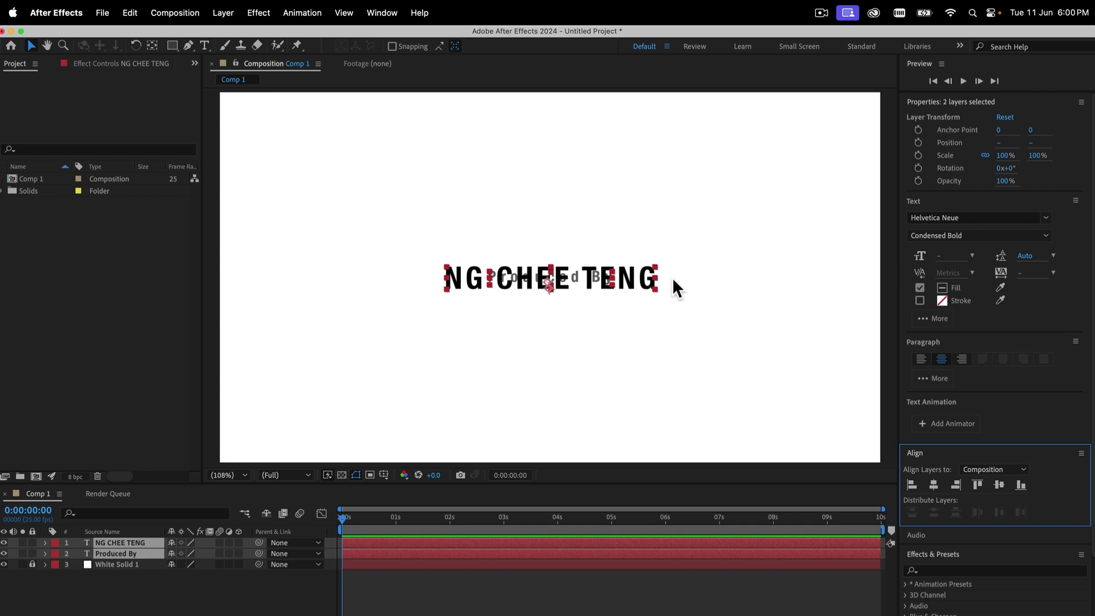
pyautogui.press('super+z')
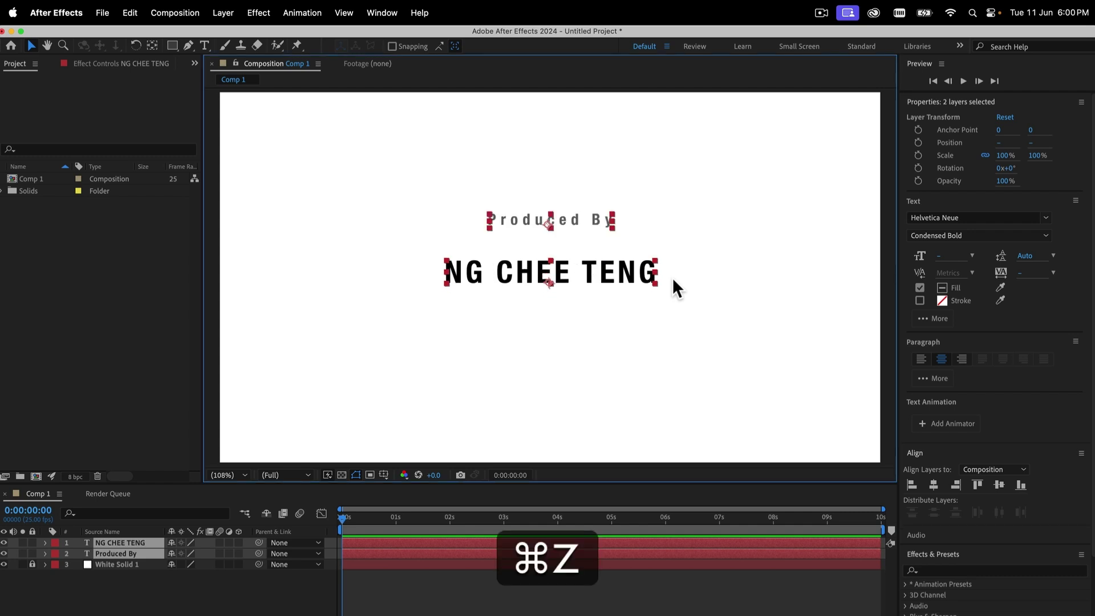
# Show the proportional grid and move the name text straight down in the frame
pyautogui.click(386, 476)
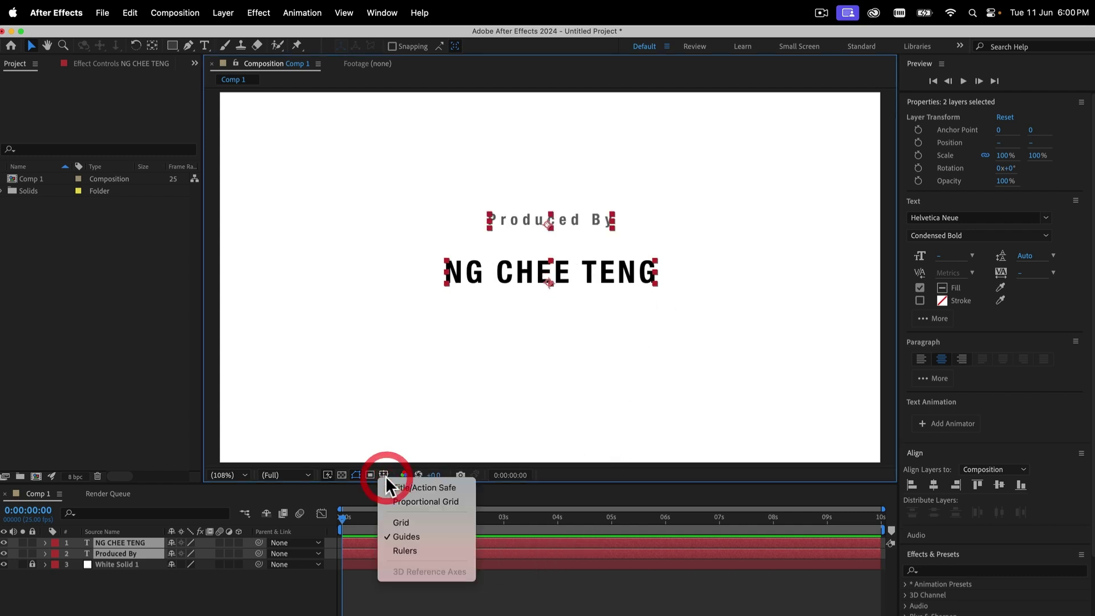
pyautogui.click(431, 501)
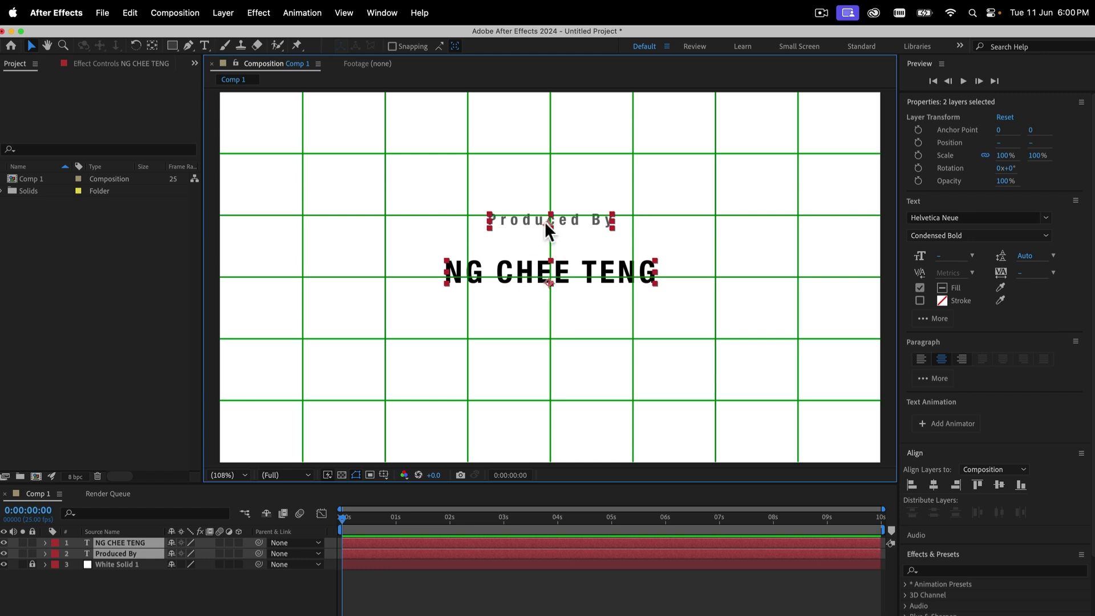
pyautogui.click(561, 301)
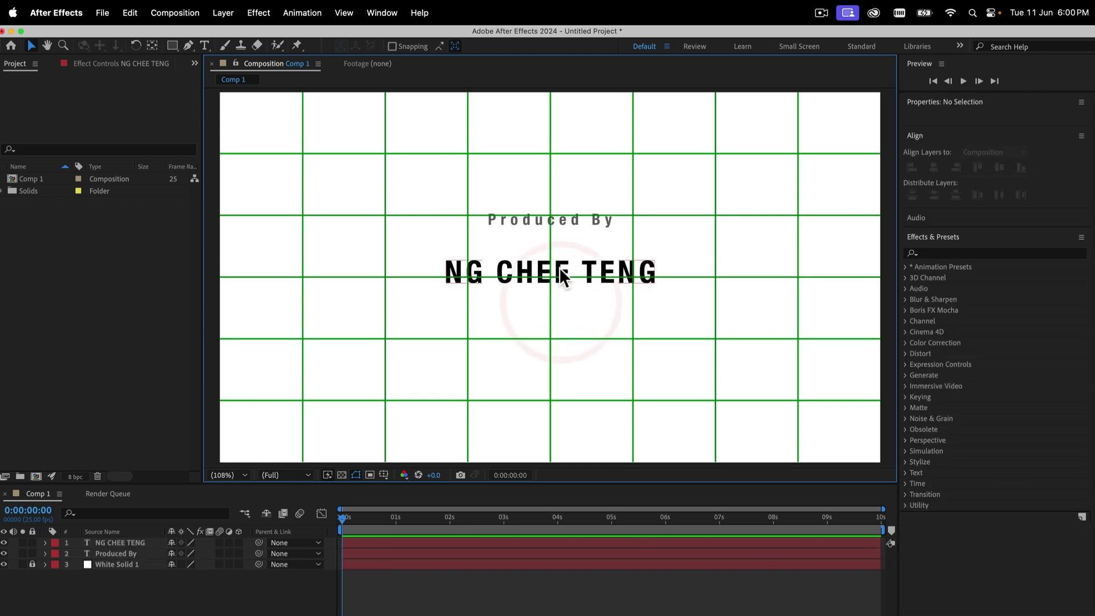
pyautogui.click(564, 276)
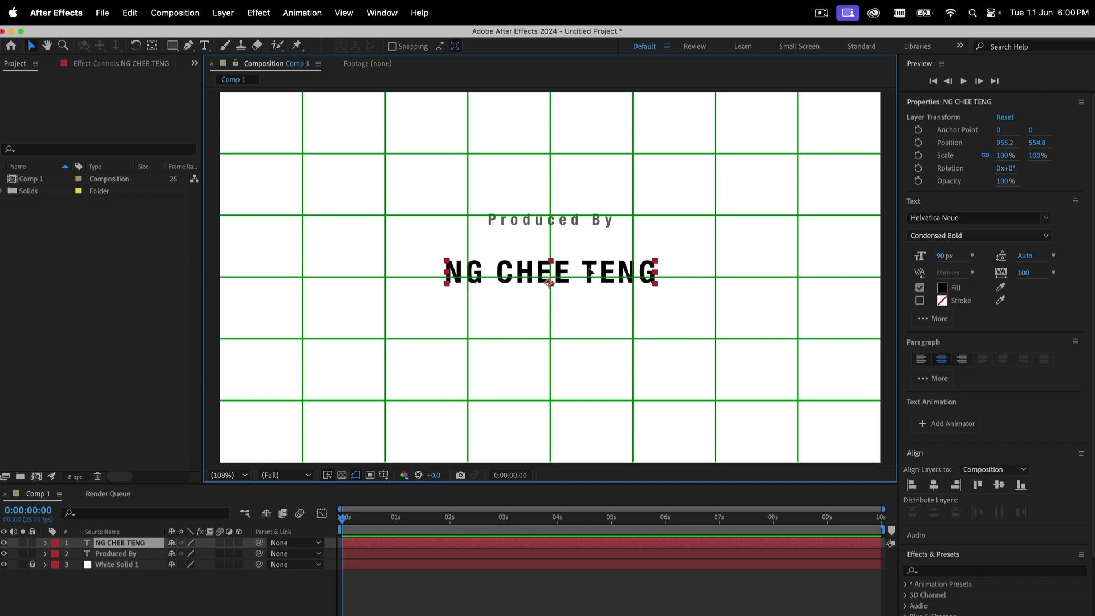
pyautogui.moveTo(590, 272); pyautogui.dragTo(592, 302)
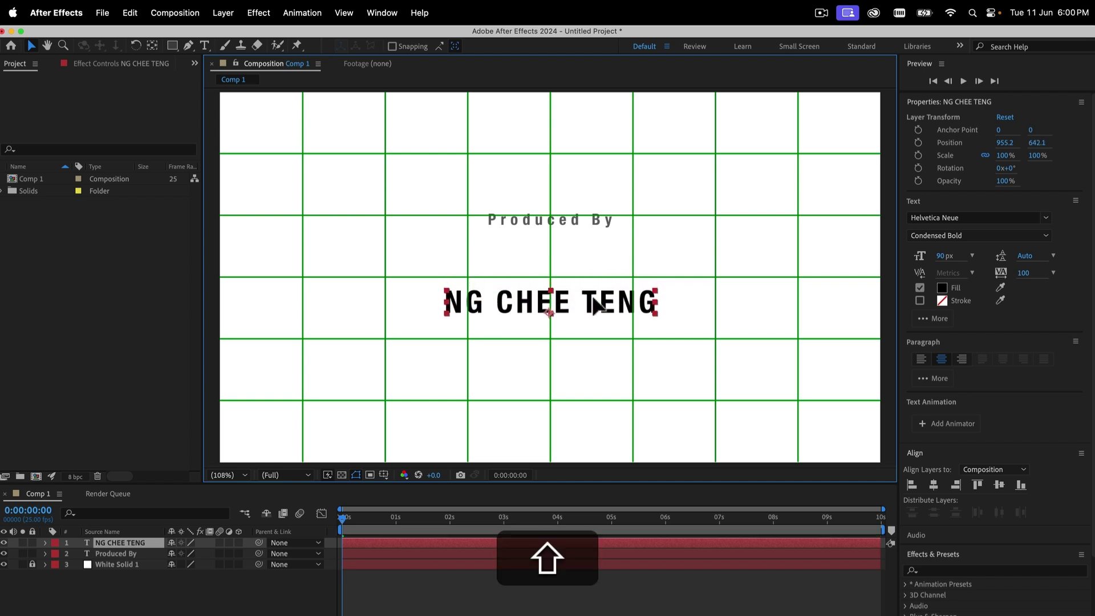
# Reposition Produced By closer to the name at Y 501, then turn off the proportional grid
pyautogui.click(564, 220)
pyautogui.click(572, 220)
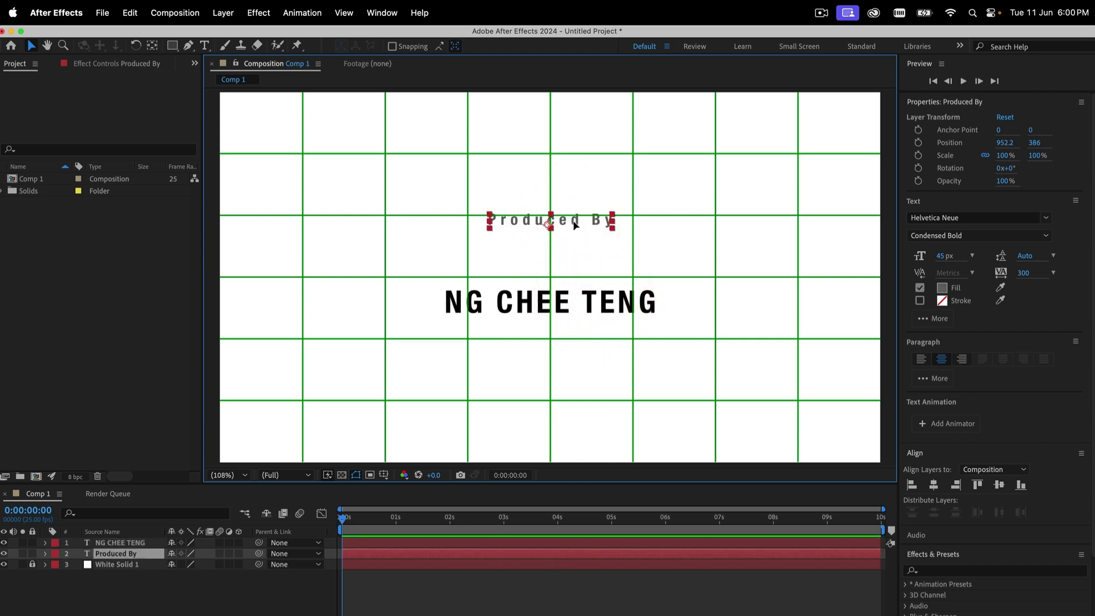
pyautogui.moveTo(574, 223); pyautogui.dragTo(576, 260)
pyautogui.click(582, 258)
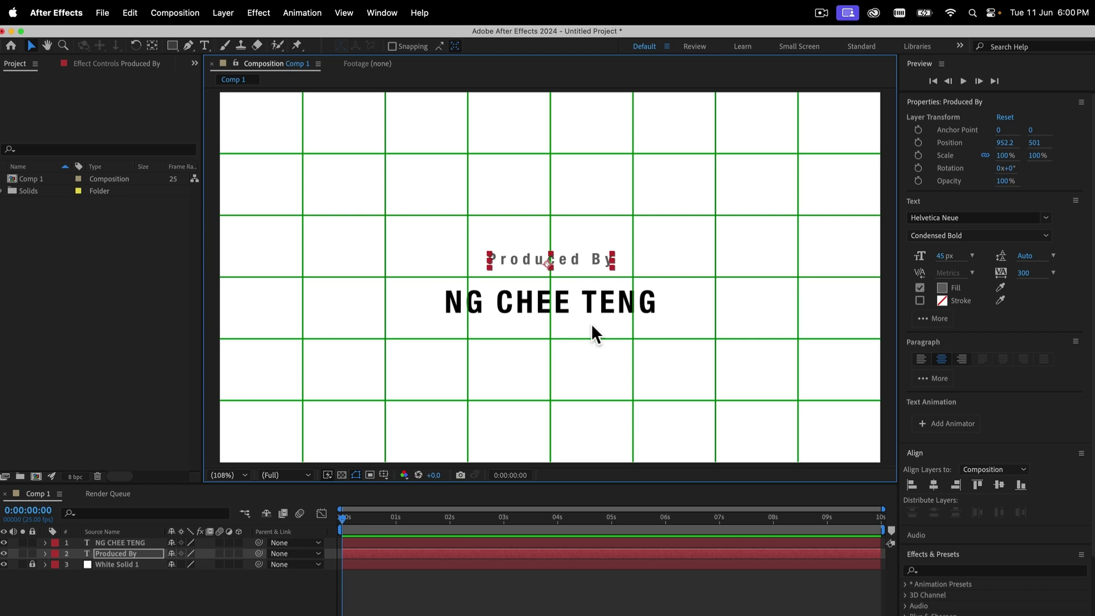
pyautogui.click(685, 366)
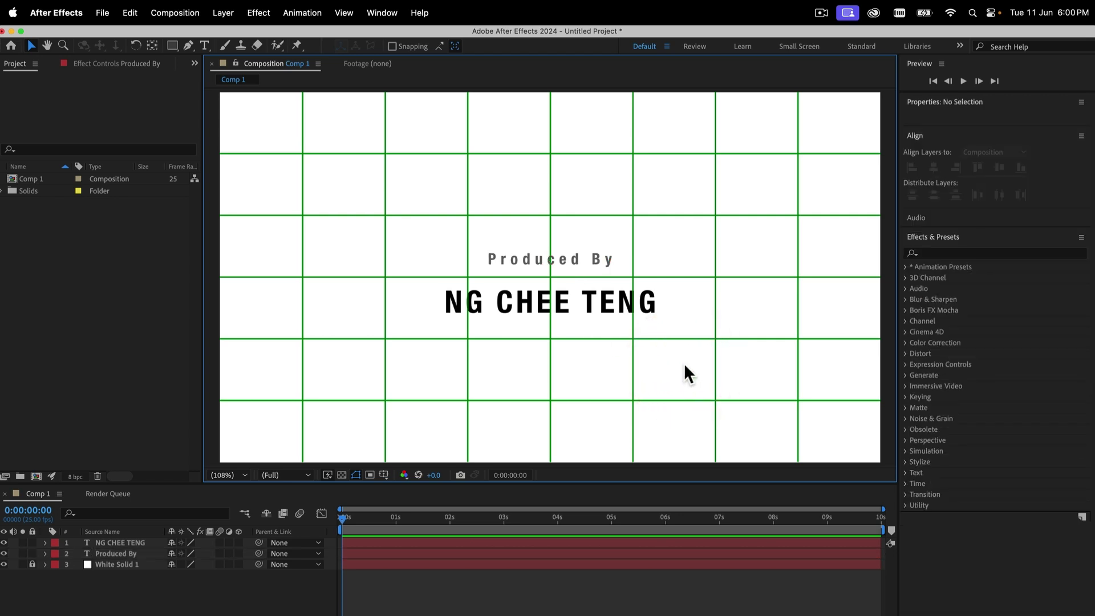
pyautogui.click(384, 475)
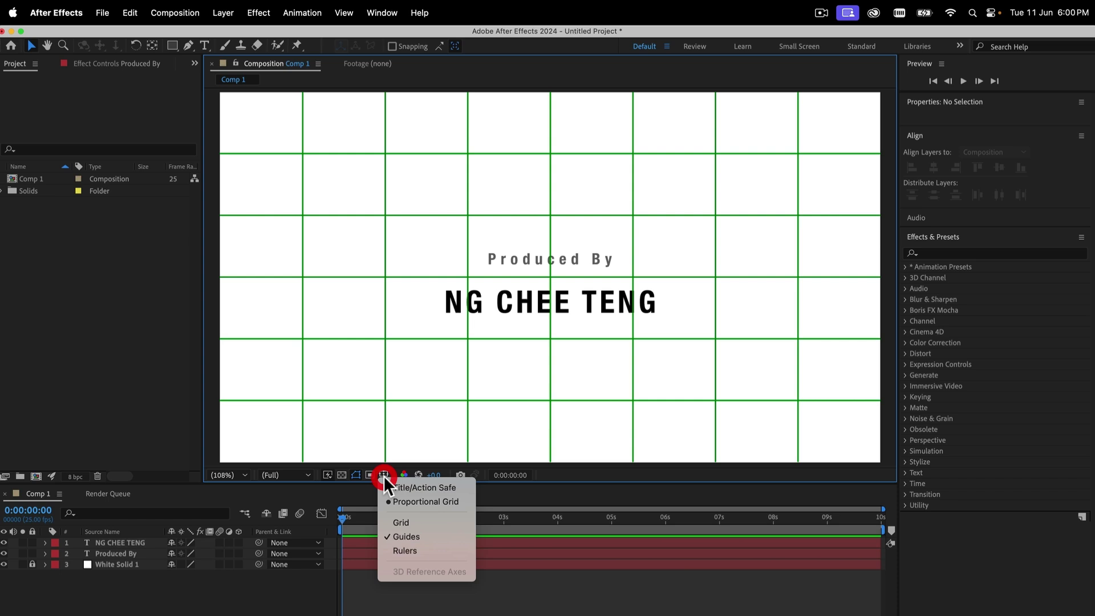
pyautogui.click(413, 501)
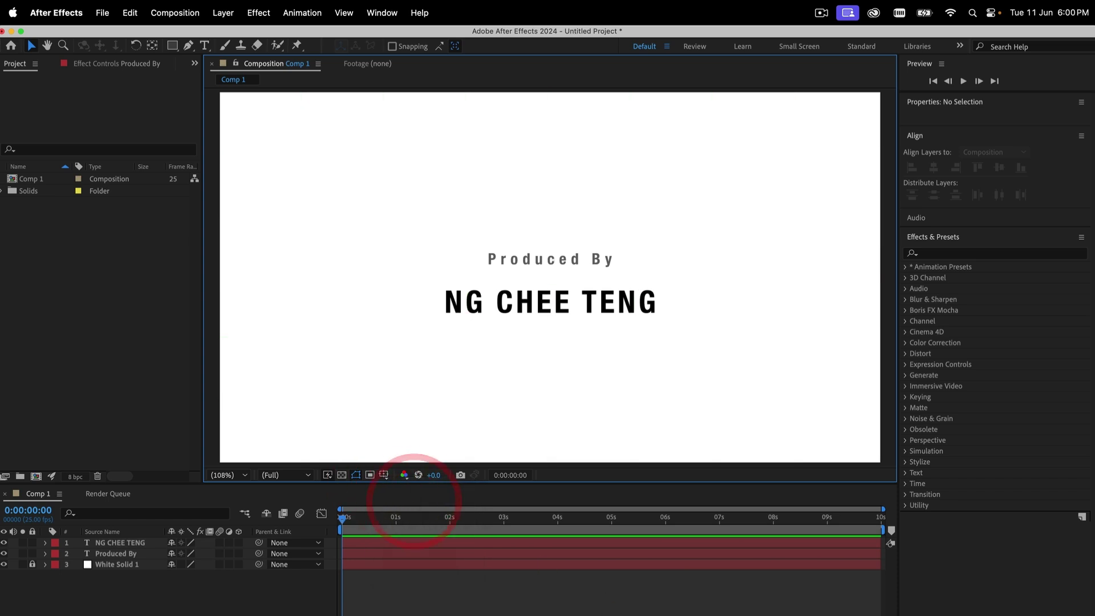
# Trim both credit text layers to end near 5 seconds and start the name layer near 1 second
pyautogui.click(616, 542)
pyautogui.keyDown('shift'); pyautogui.click(622, 555); pyautogui.keyUp('shift')
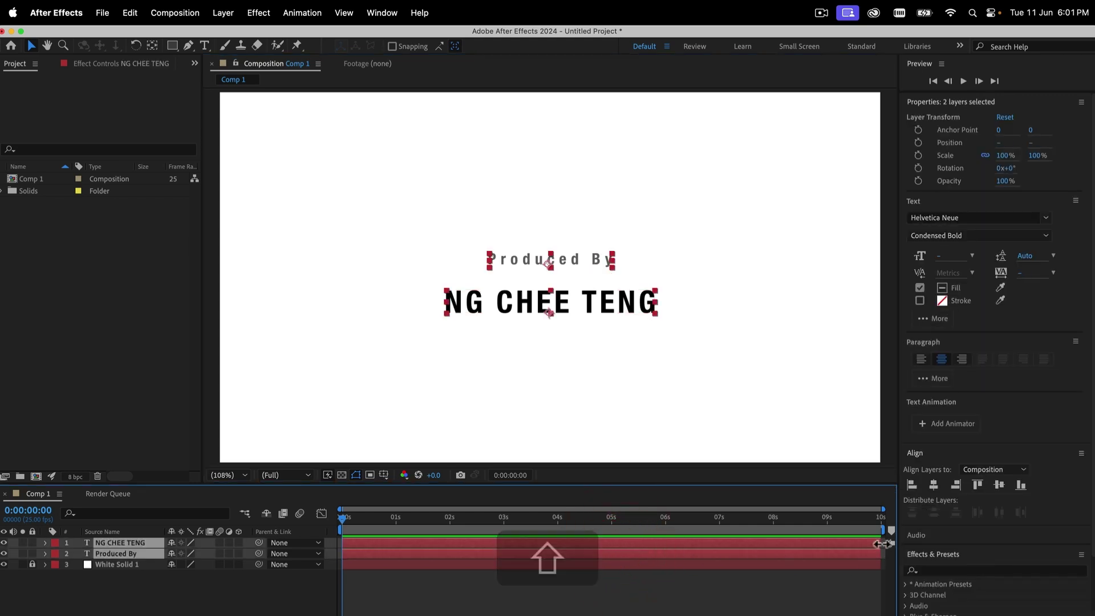
pyautogui.moveTo(883, 543); pyautogui.dragTo(613, 539)
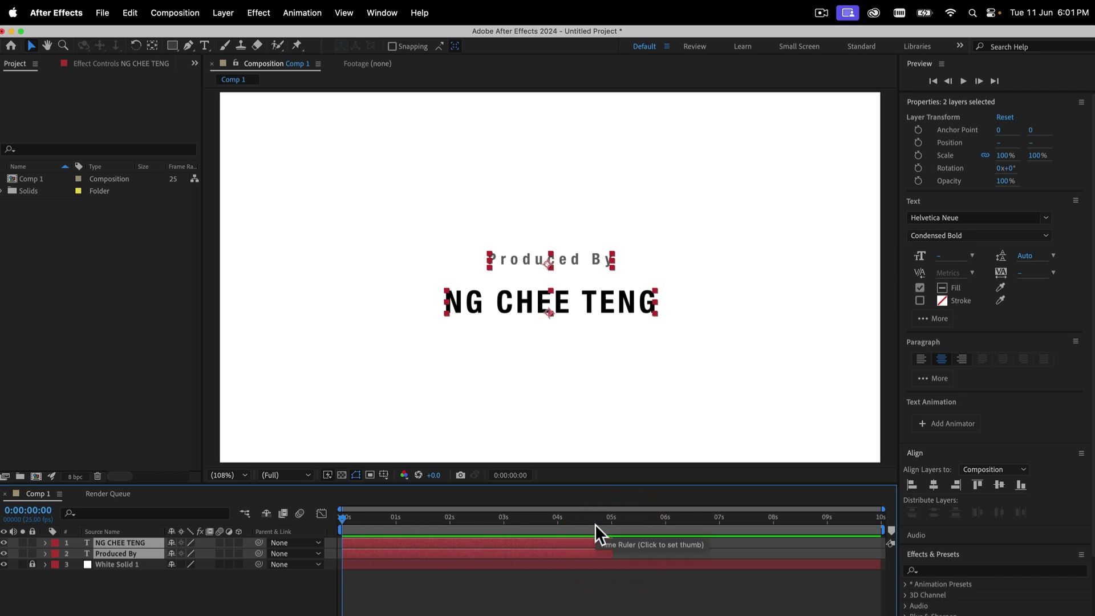
pyautogui.click(362, 540)
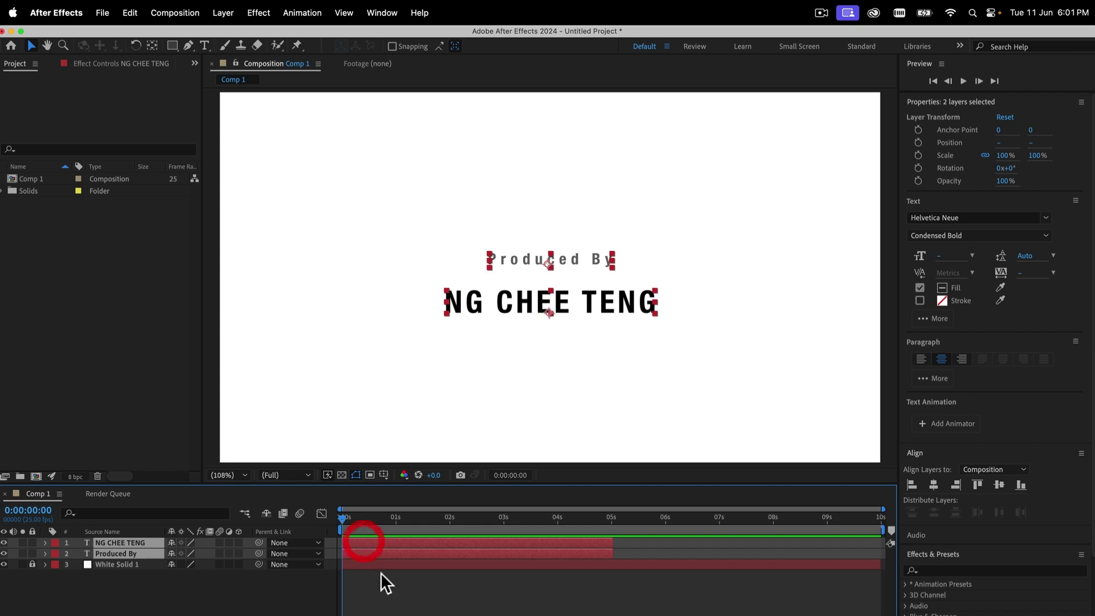
pyautogui.click(381, 572)
pyautogui.click(379, 542)
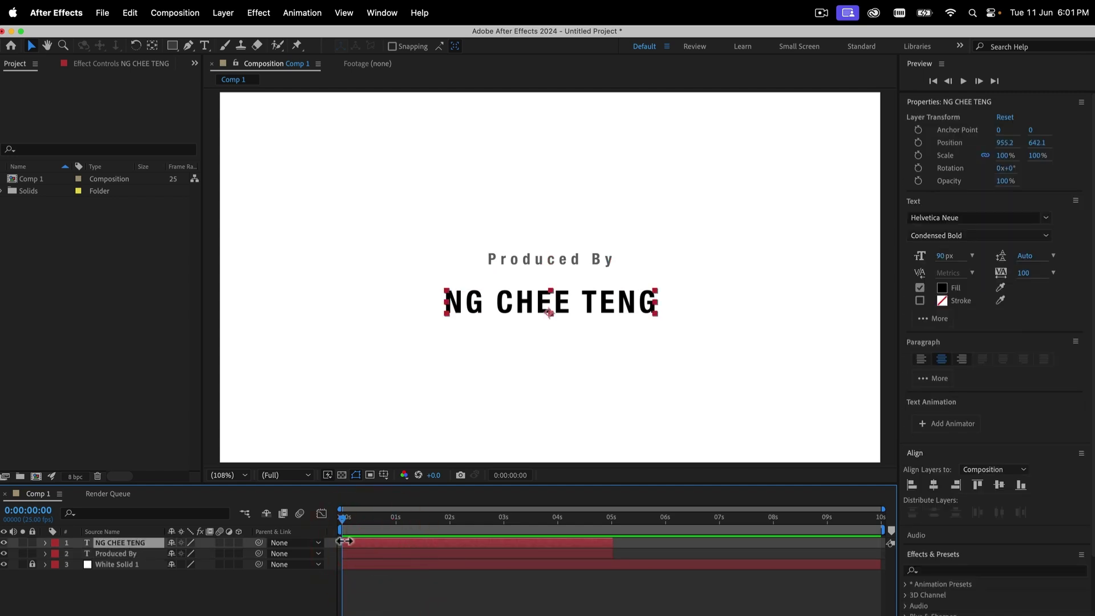
pyautogui.moveTo(342, 540); pyautogui.dragTo(397, 544)
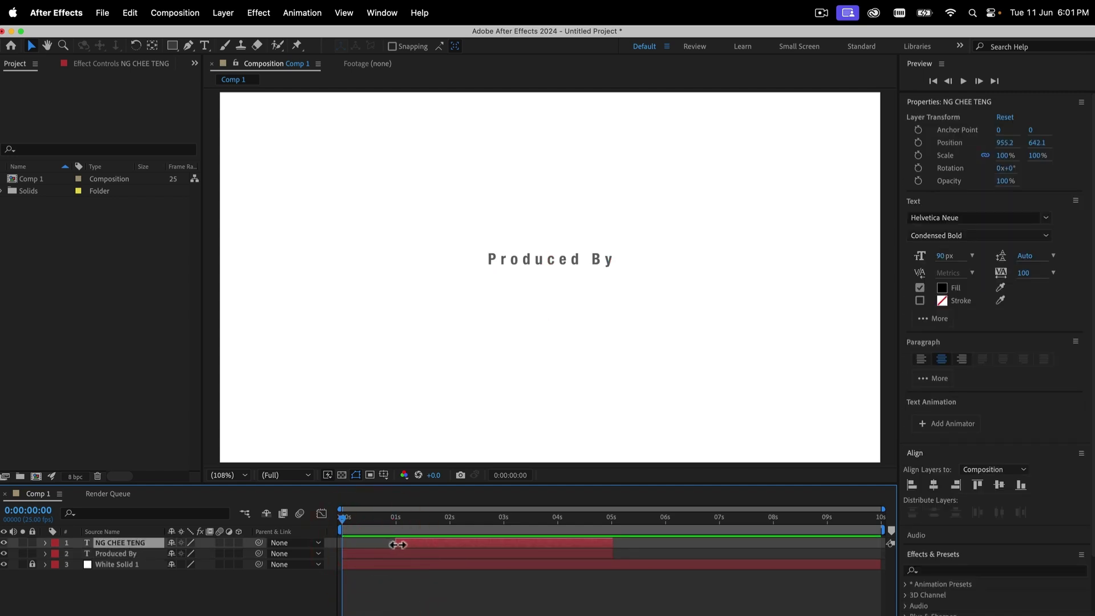
# Scrub and play a preview to check the credit timing, leaving the time at 0:00:03:23
pyautogui.click(354, 517)
pyautogui.click(336, 517)
pyautogui.moveTo(337, 518); pyautogui.dragTo(636, 529)
pyautogui.moveTo(776, 519); pyautogui.dragTo(330, 521)
pyautogui.press('space')
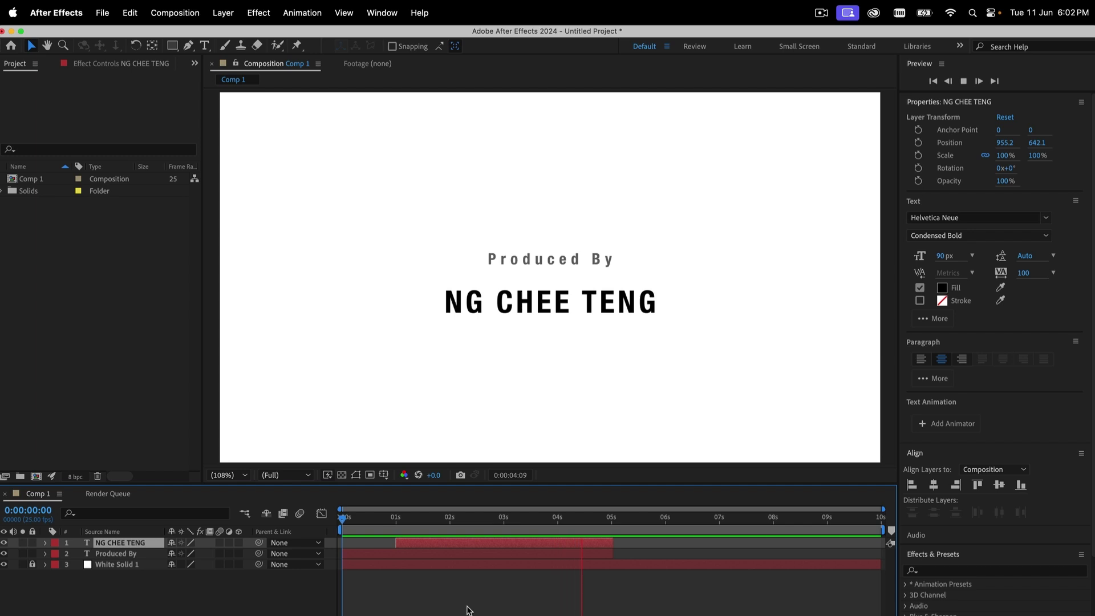
pyautogui.press('space')
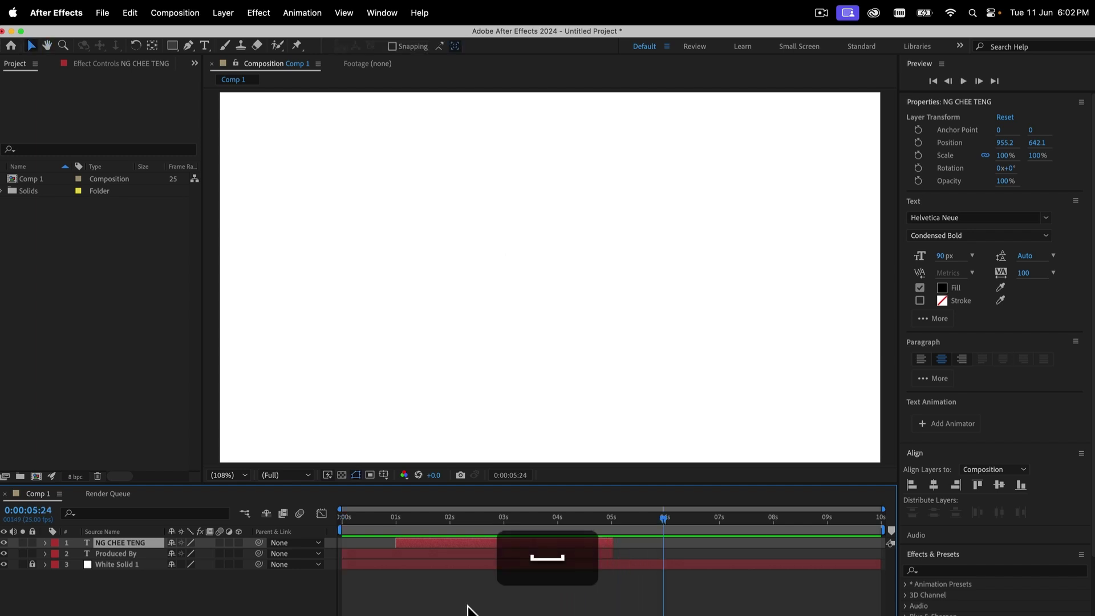
pyautogui.click(553, 522)
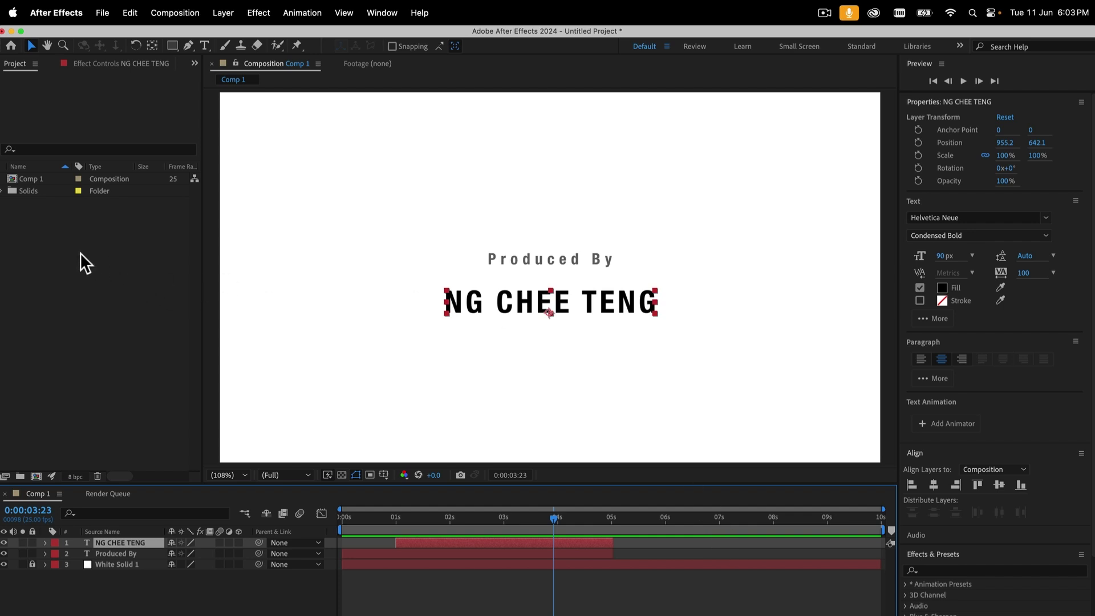
# Import SP_Logos_Schools_RGB_MAD_white_bg.jpg from the Graphics folder into the project
pyautogui.rightClick(45, 243)
pyautogui.moveTo(86, 310)
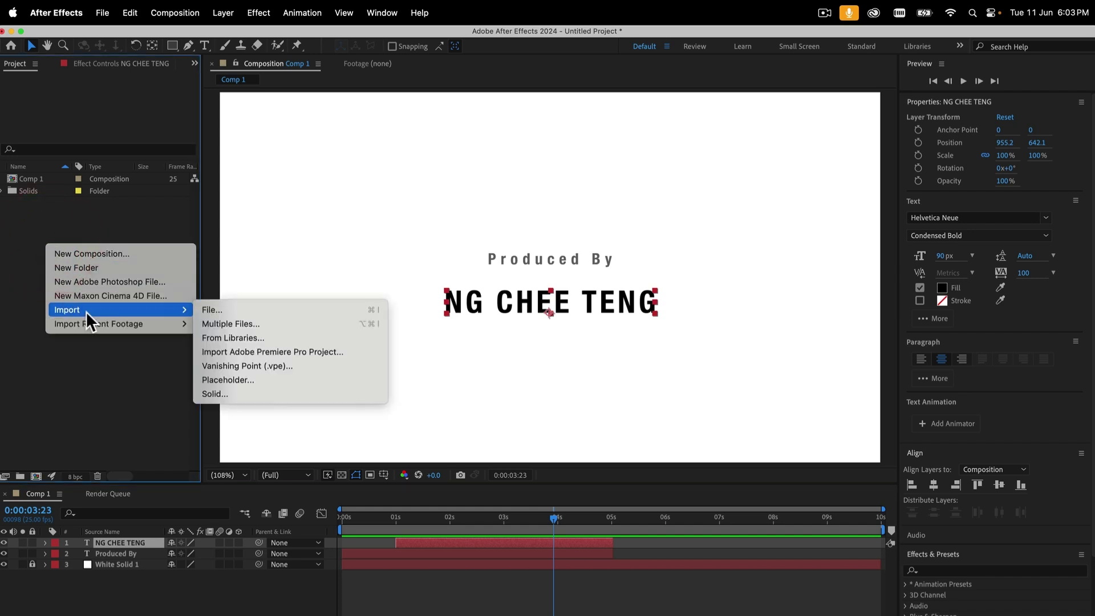
pyautogui.click(26, 214)
pyautogui.click(102, 12)
pyautogui.moveTo(159, 203)
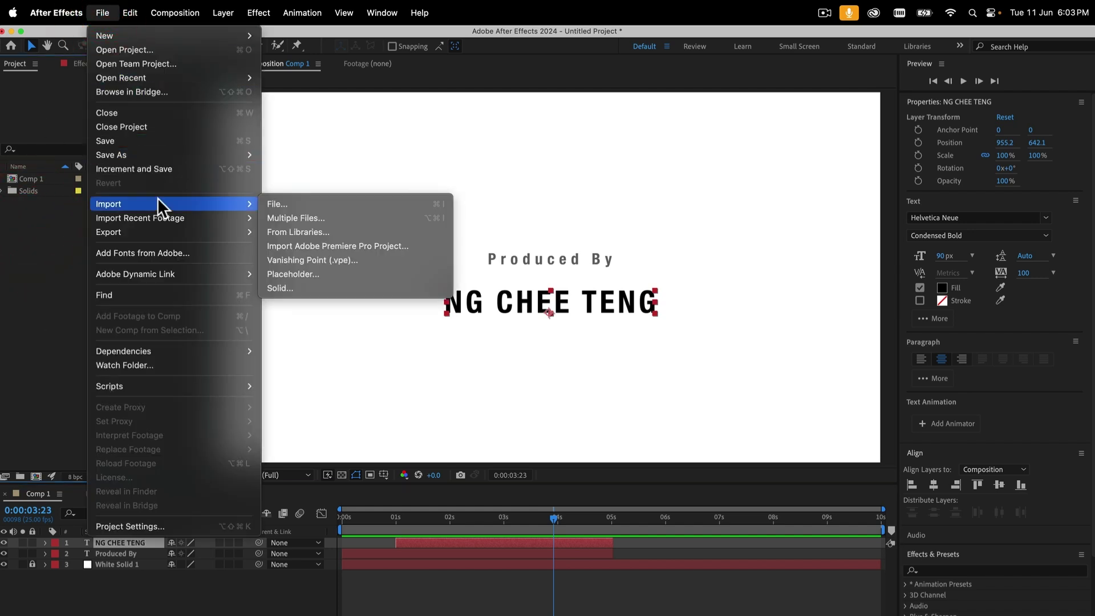
pyautogui.click(278, 202)
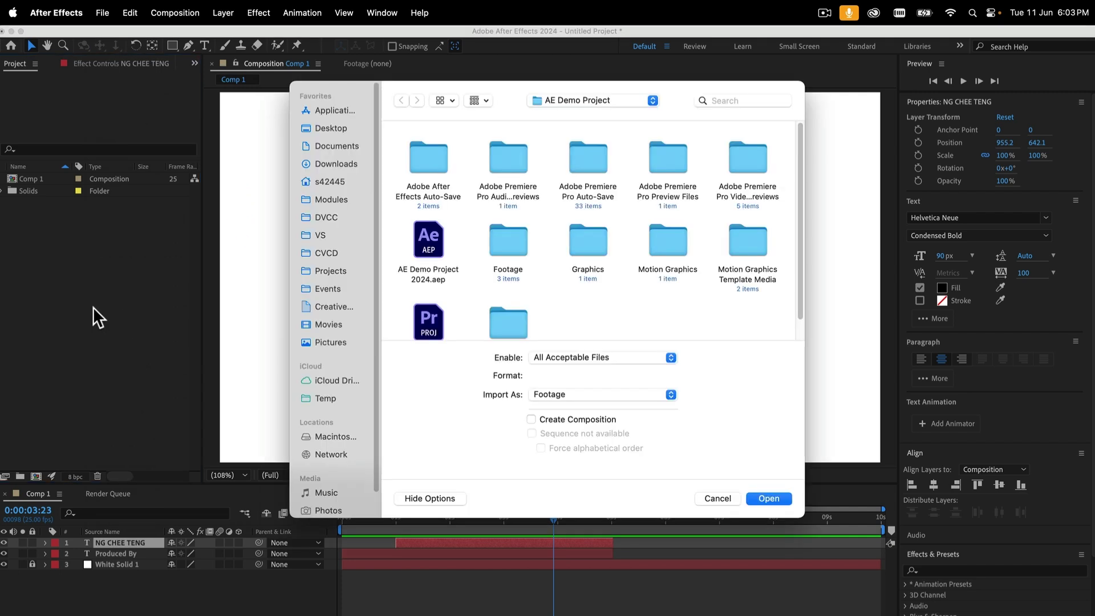
pyautogui.doubleClick(588, 239)
pyautogui.click(415, 156)
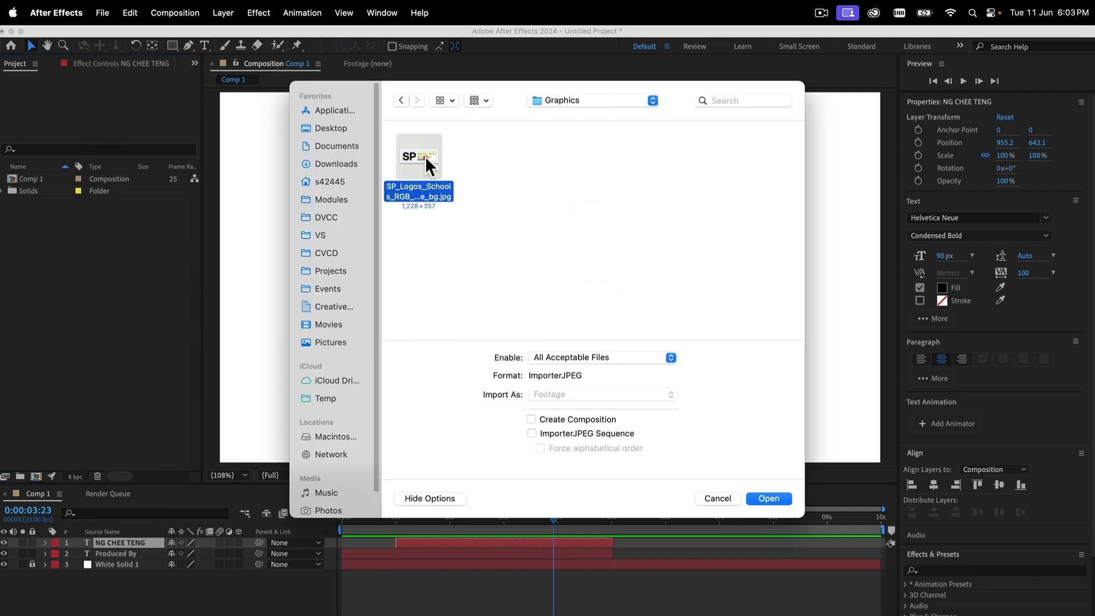
pyautogui.click(769, 499)
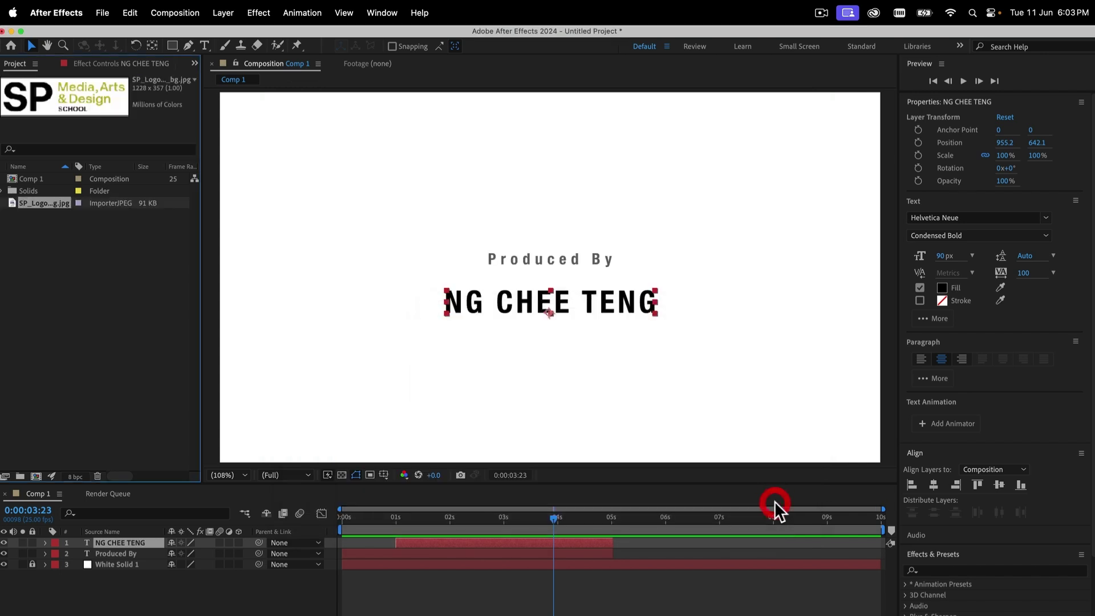
# View the imported logo on its own, return to Comp 1, and drag the logo toward the timeline
pyautogui.doubleClick(14, 205)
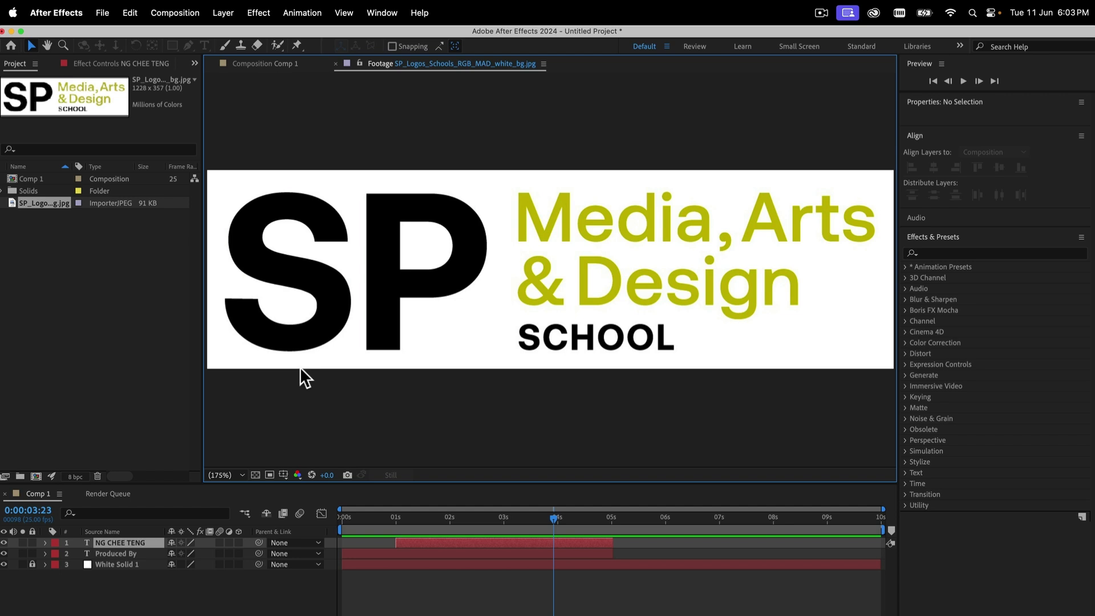
pyautogui.click(268, 65)
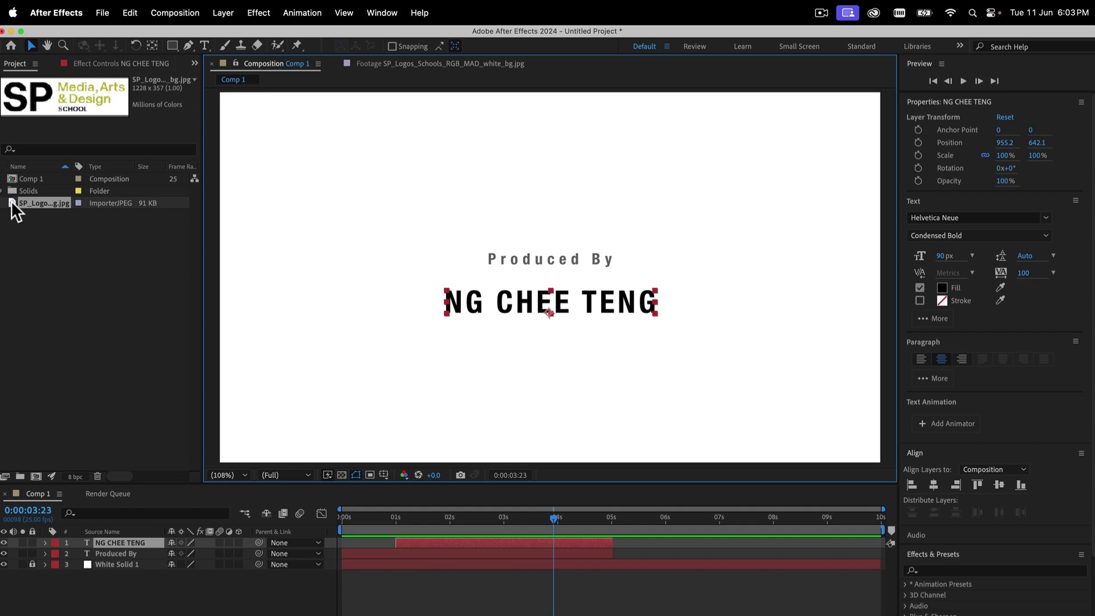
pyautogui.moveTo(11, 201); pyautogui.dragTo(343, 538)
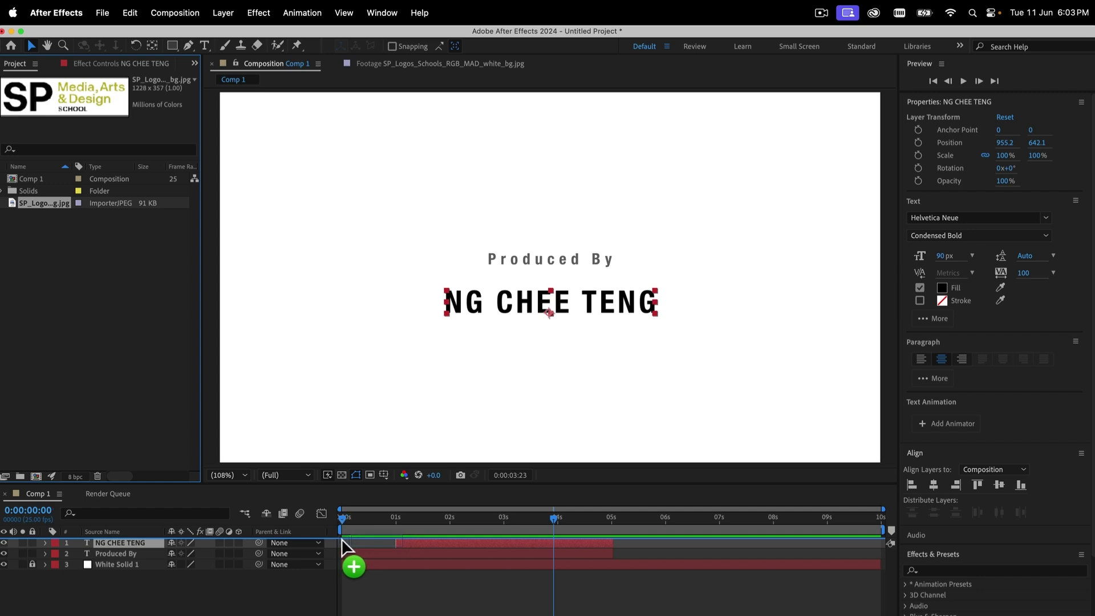
# Add the SP logo jpg as the top layer of Comp 1, starting at about 6 seconds
pyautogui.moveTo(341, 539); pyautogui.dragTo(342, 539)
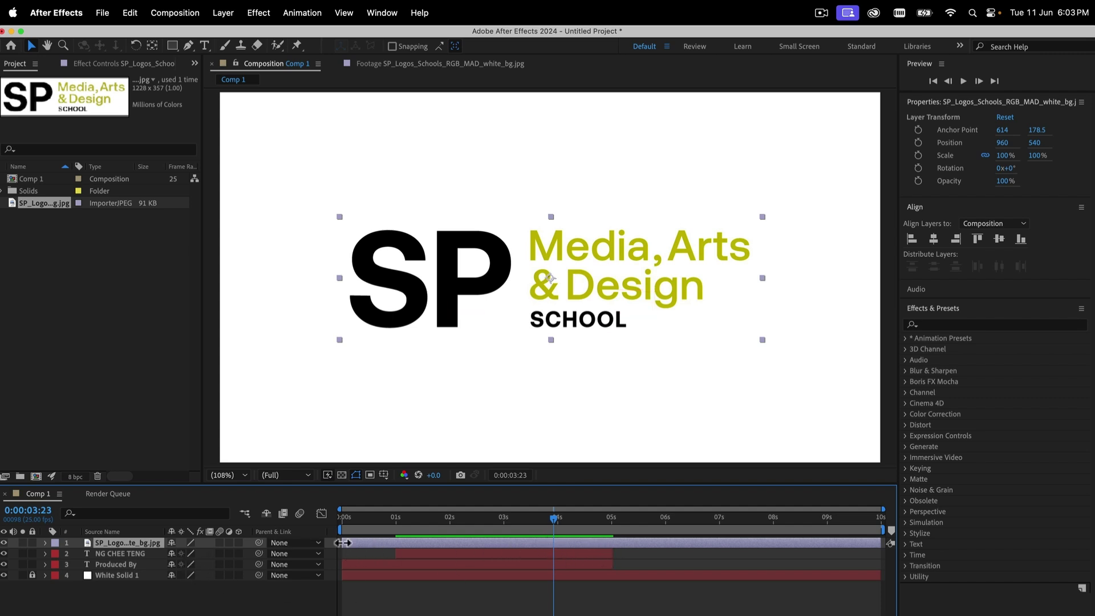
pyautogui.moveTo(342, 542); pyautogui.dragTo(667, 537)
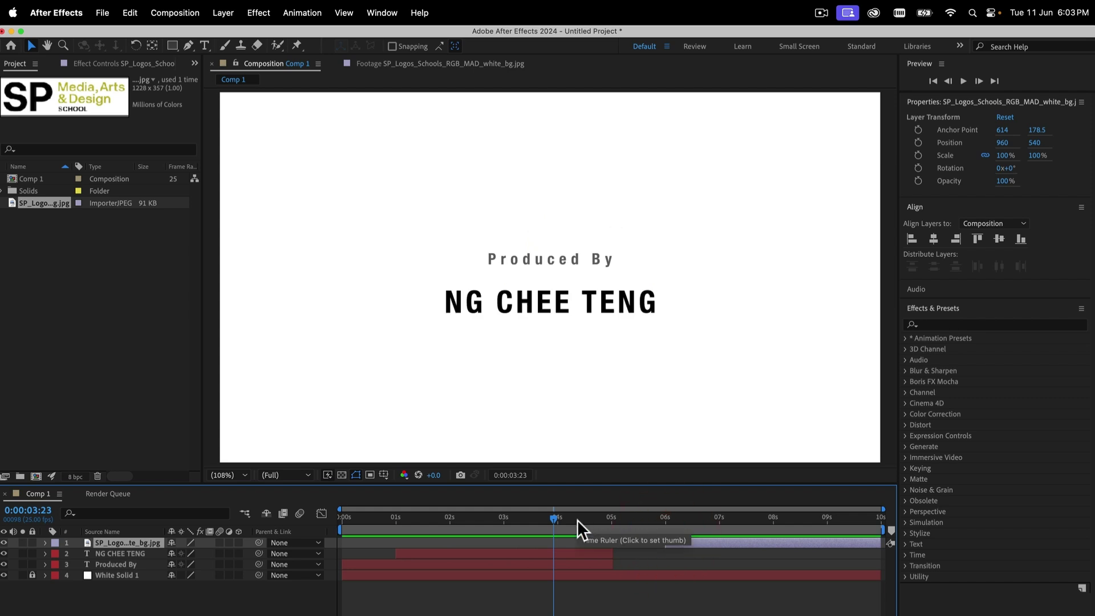
pyautogui.moveTo(609, 510); pyautogui.dragTo(771, 522)
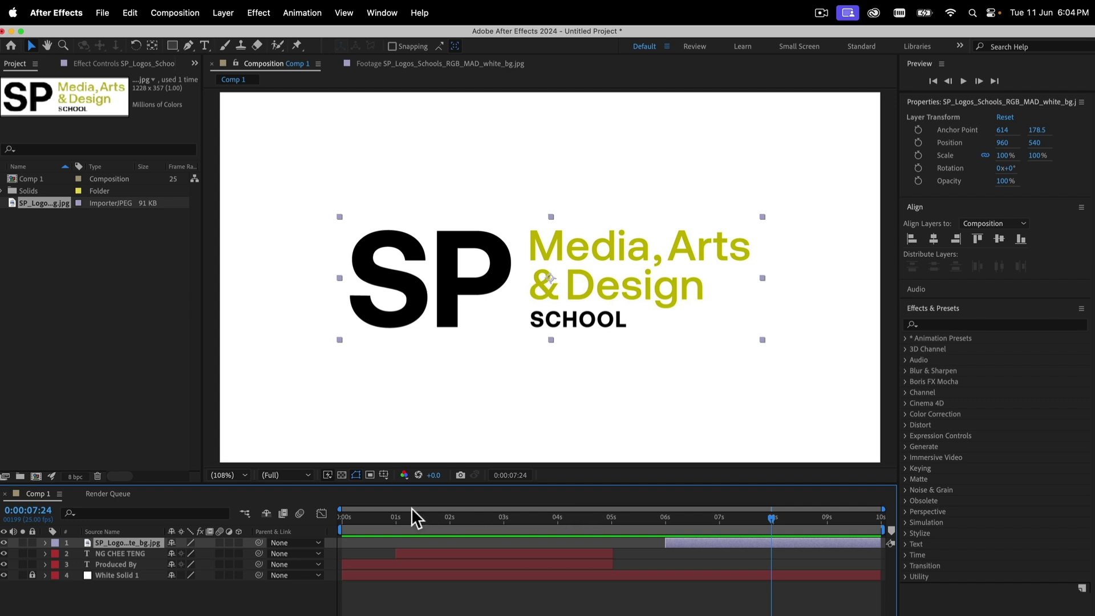
pyautogui.click(384, 476)
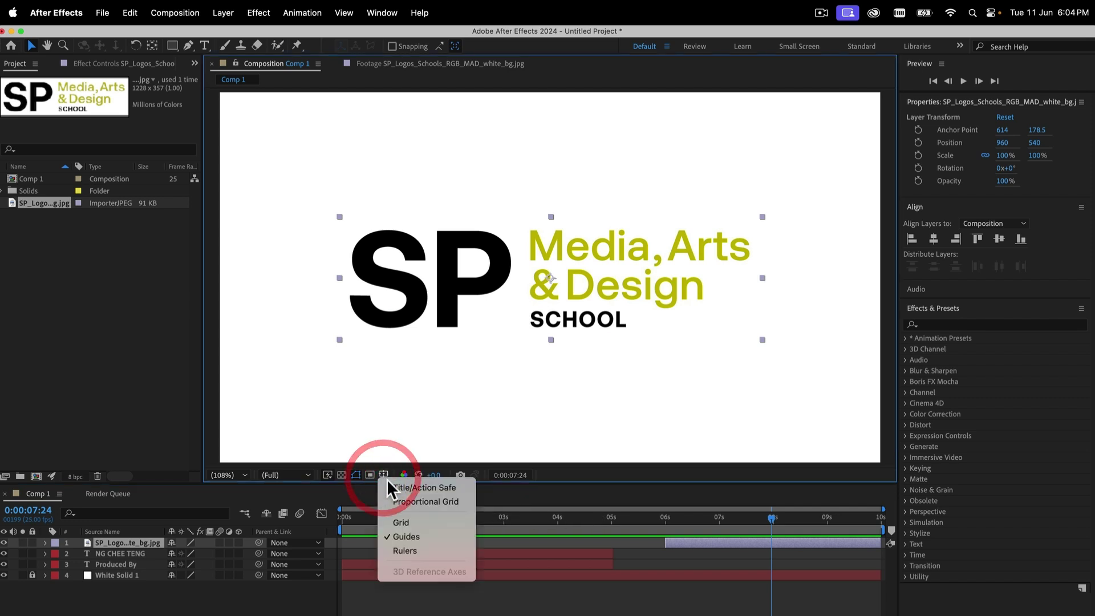
pyautogui.click(400, 487)
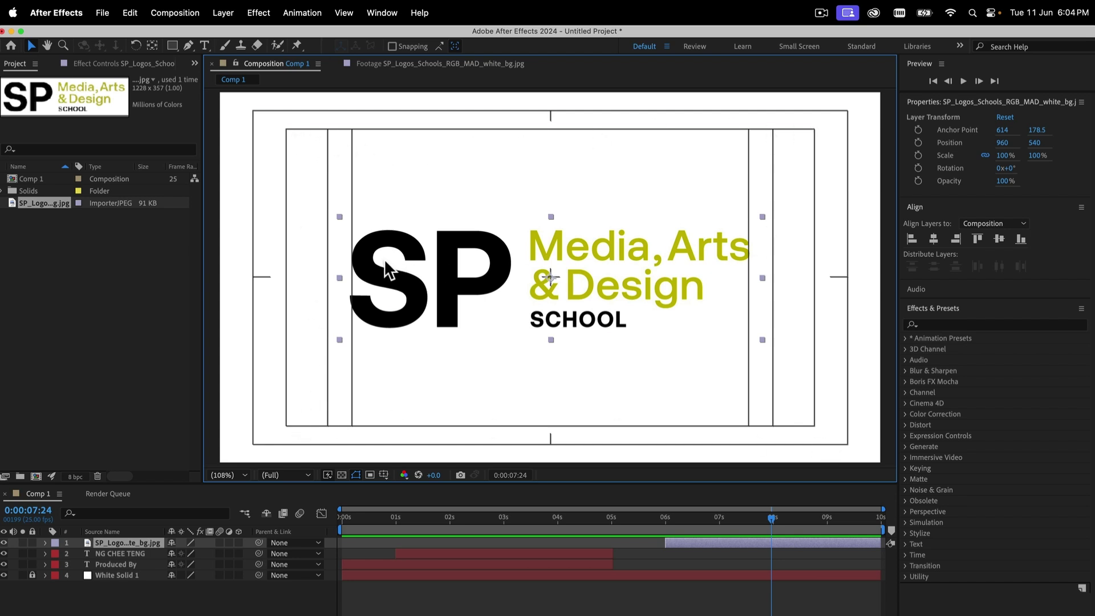
pyautogui.moveTo(607, 524); pyautogui.dragTo(766, 521)
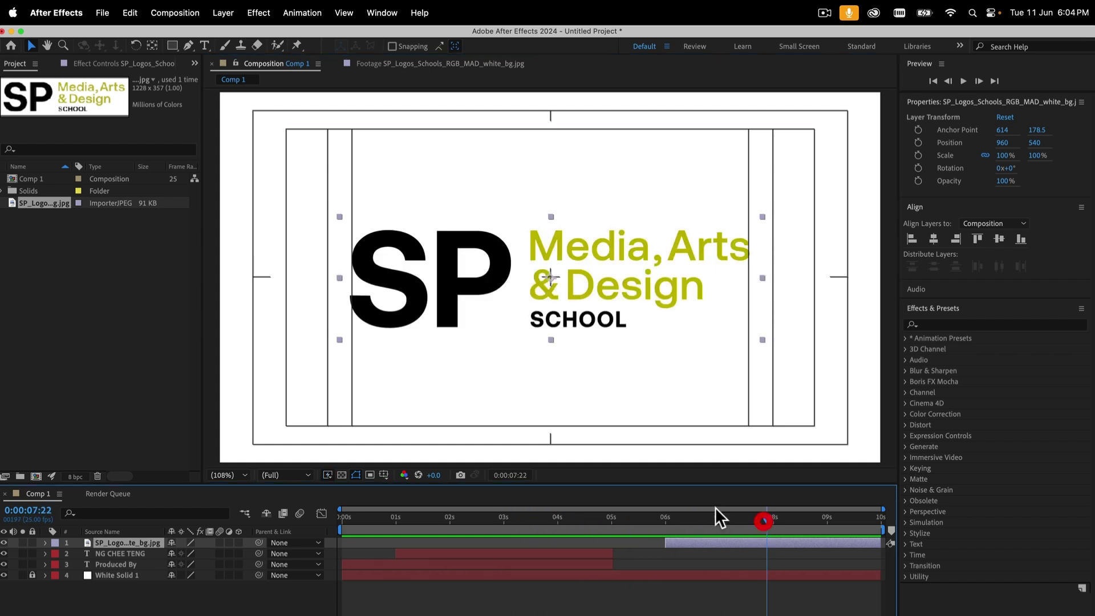
pyautogui.click(382, 474)
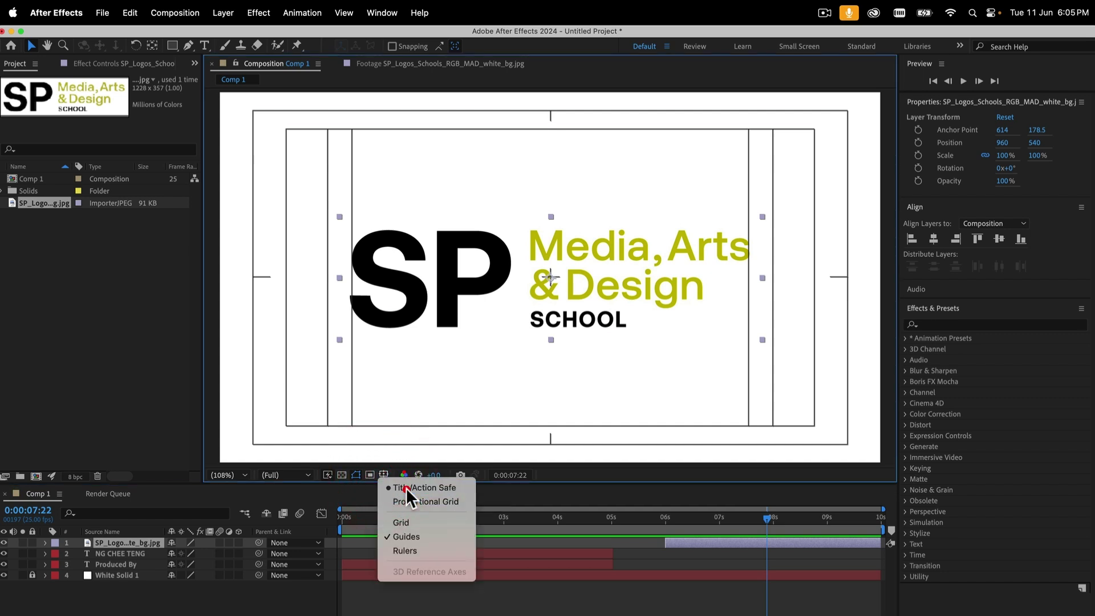
pyautogui.click(407, 487)
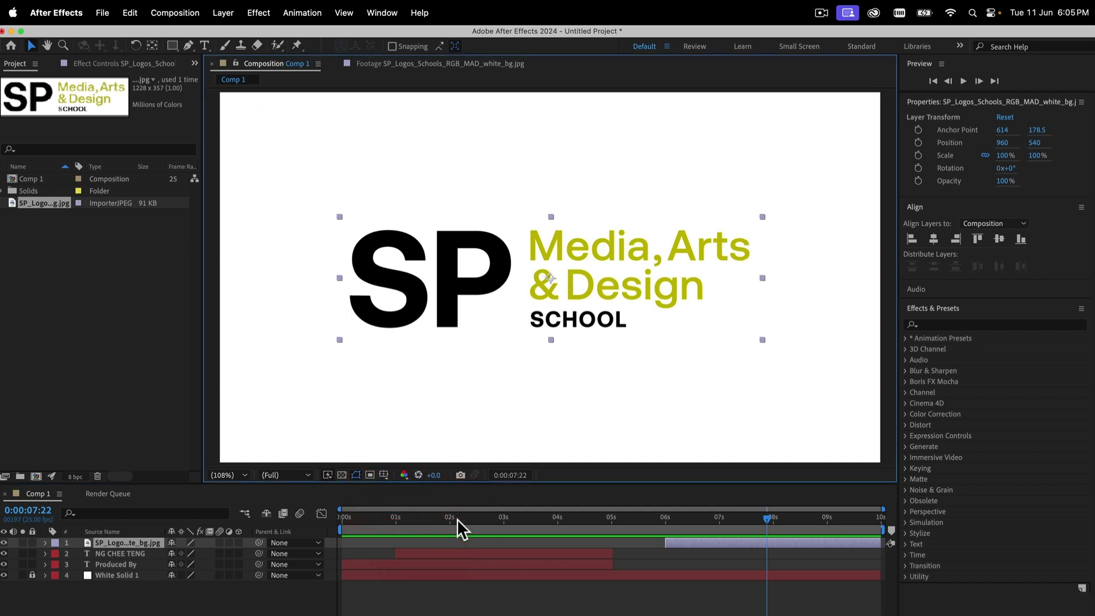
# Preview Comp 1 from the start
pyautogui.moveTo(457, 518); pyautogui.dragTo(318, 518)
pyautogui.press('space')
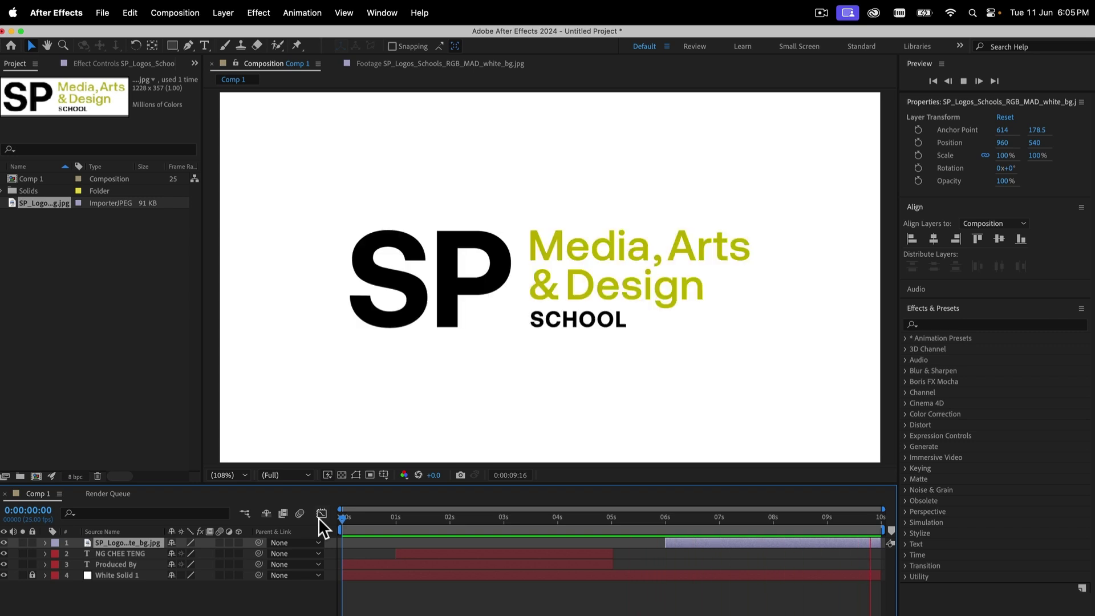
pyautogui.press('space')
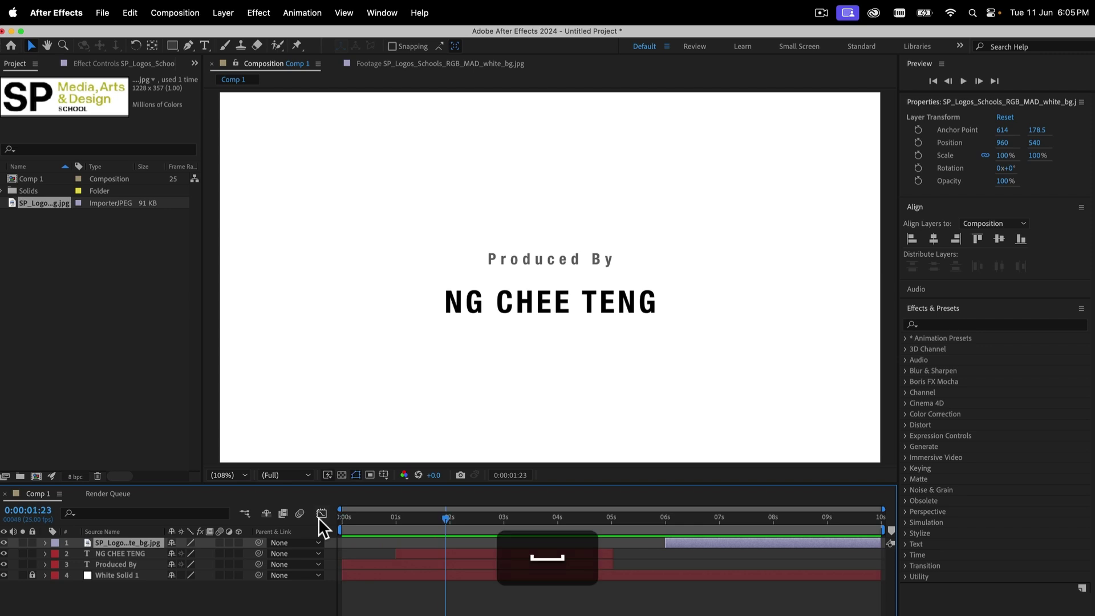
# Select the Produced By layer at 0 seconds and collapse layer properties to show all effects
pyautogui.click(361, 564)
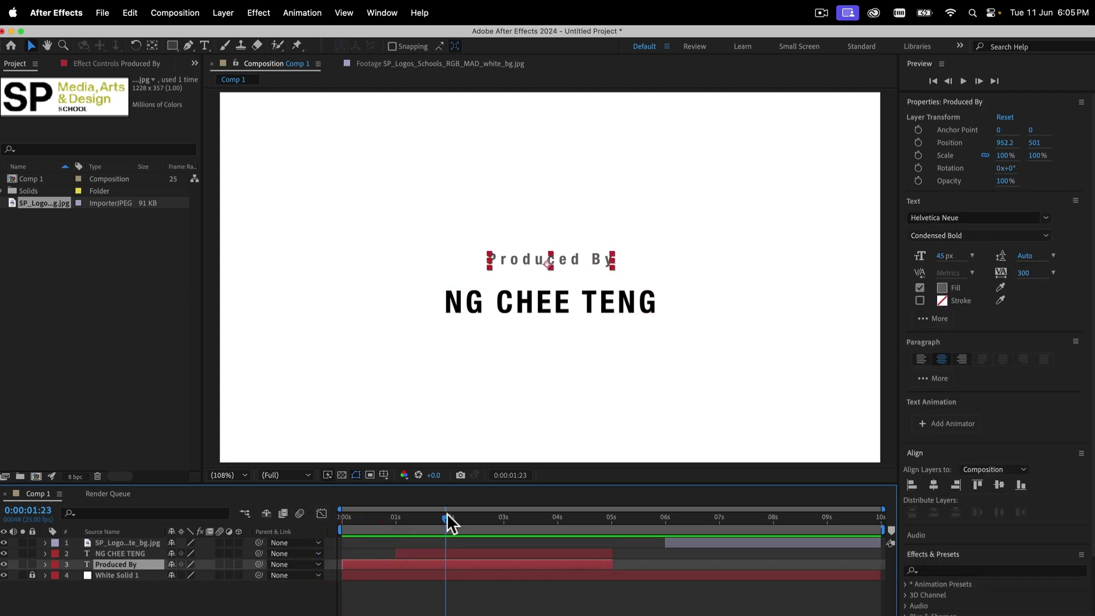
pyautogui.moveTo(448, 517); pyautogui.dragTo(324, 516)
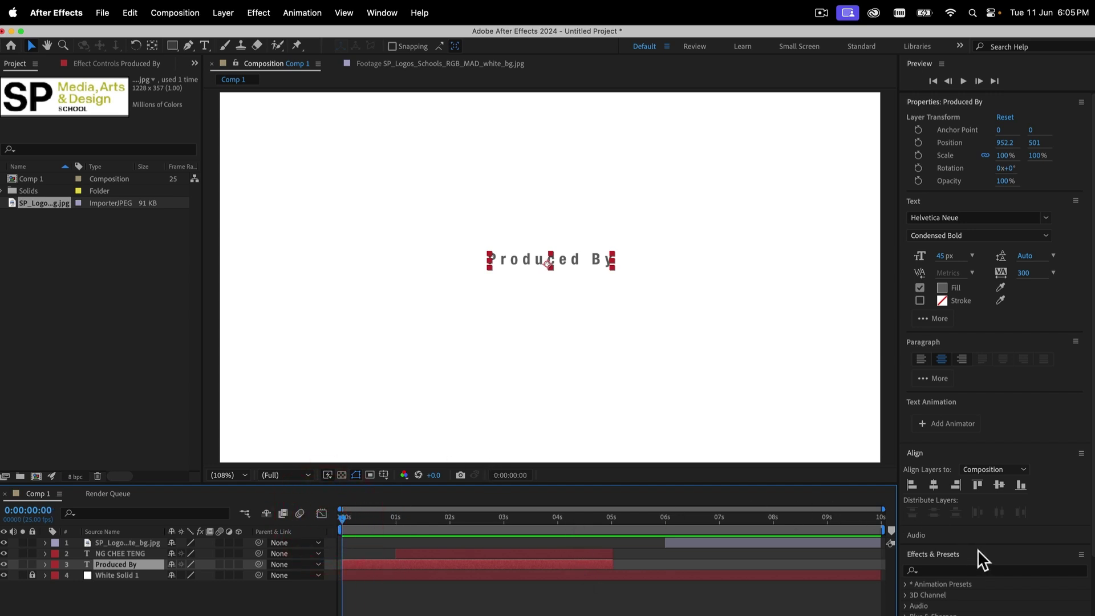
pyautogui.click(957, 100)
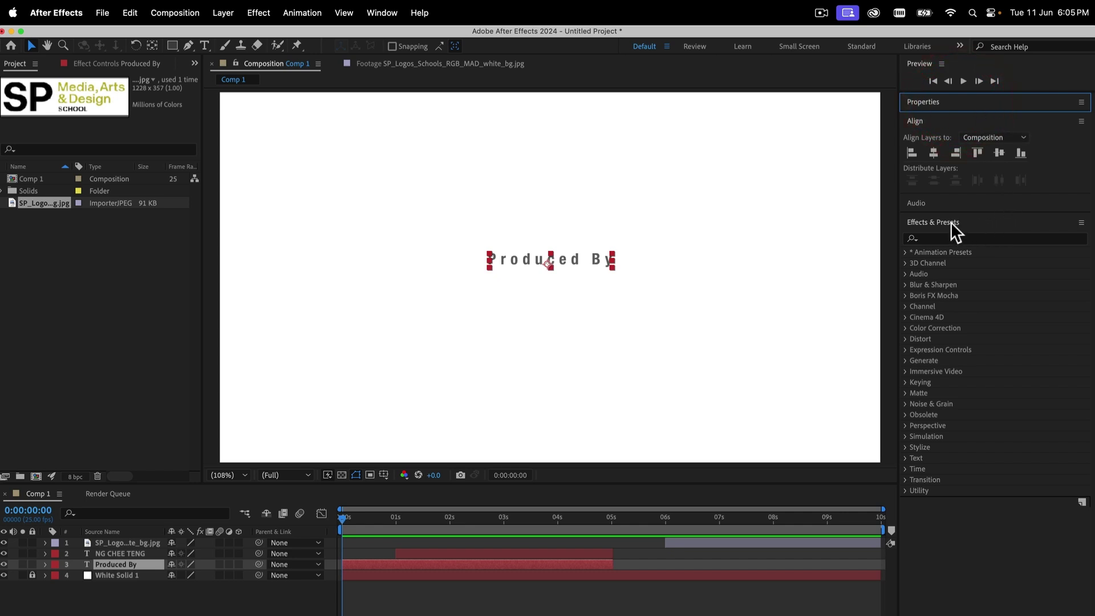
# Expand Animation Presets > Text in Effects & Presets and choose Browse Presets to launch Bridge
pyautogui.click(943, 283)
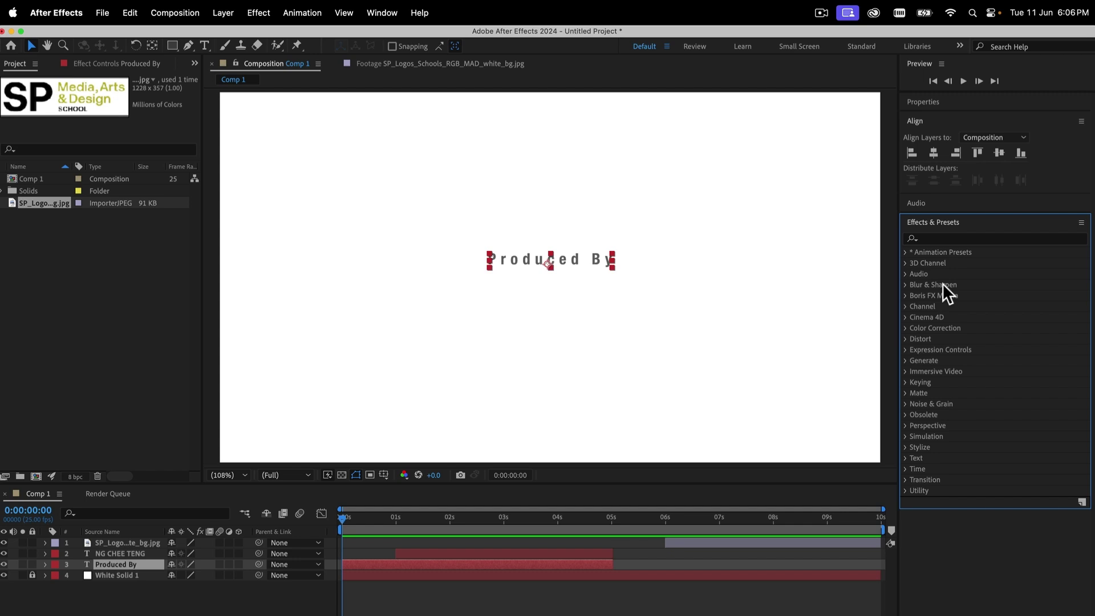
pyautogui.click(906, 253)
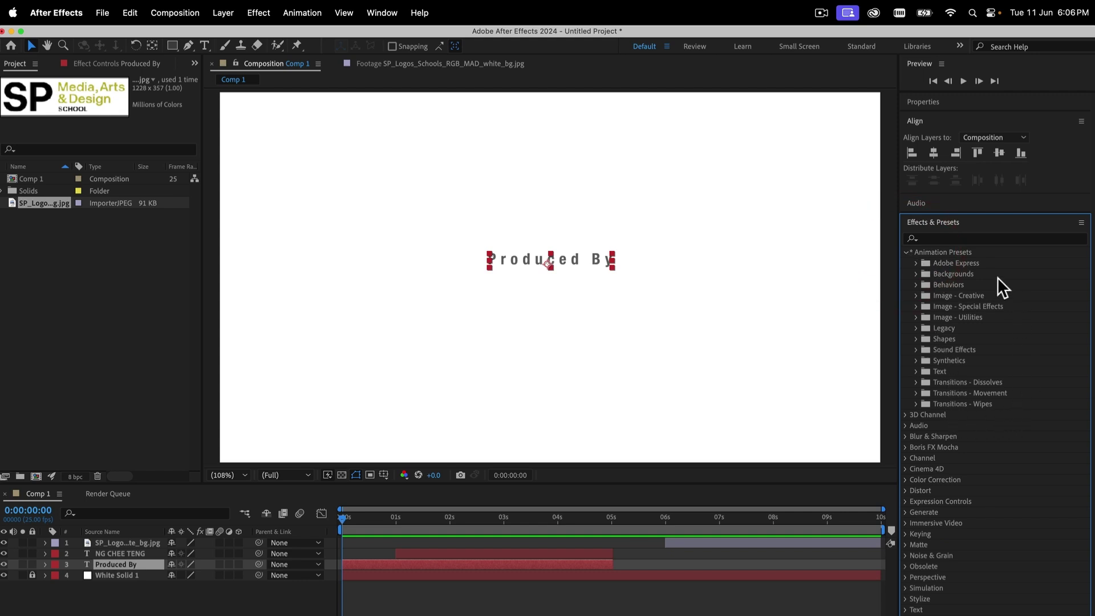
pyautogui.click(917, 372)
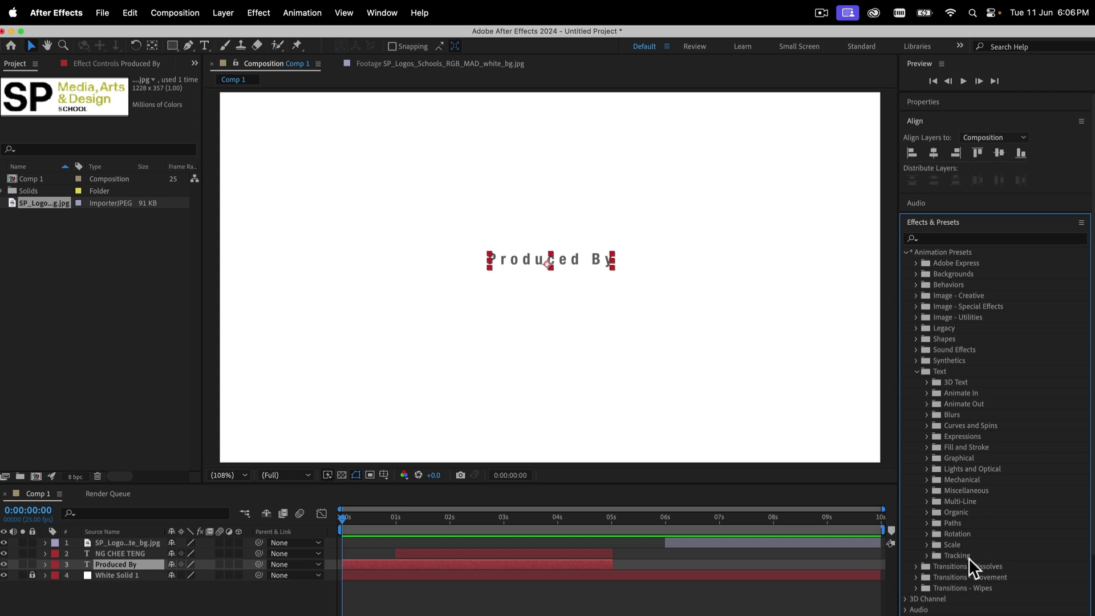
pyautogui.click(1081, 222)
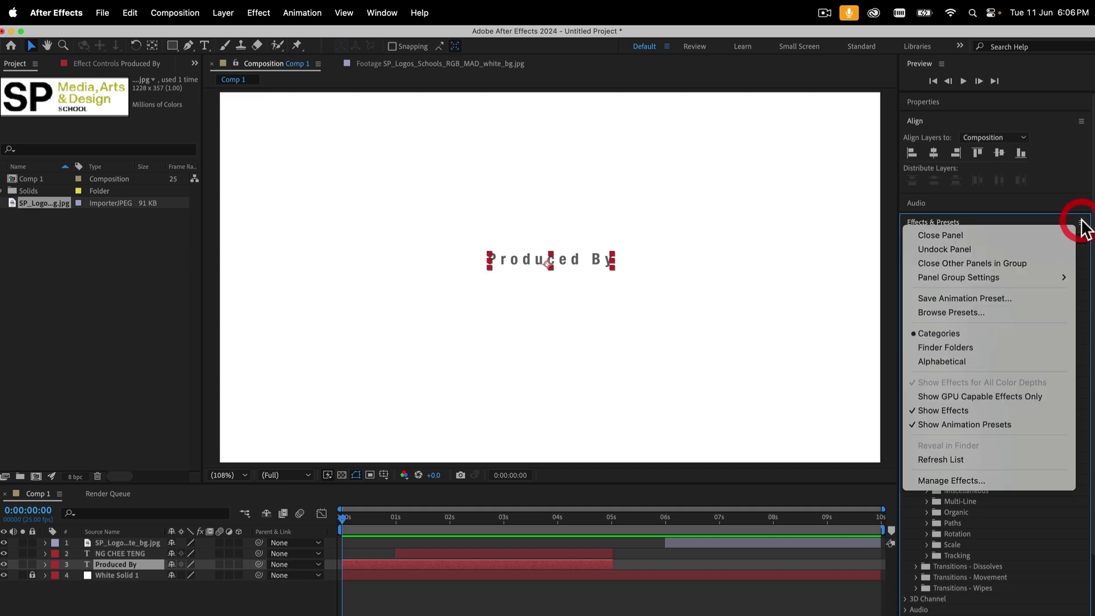
pyautogui.click(961, 313)
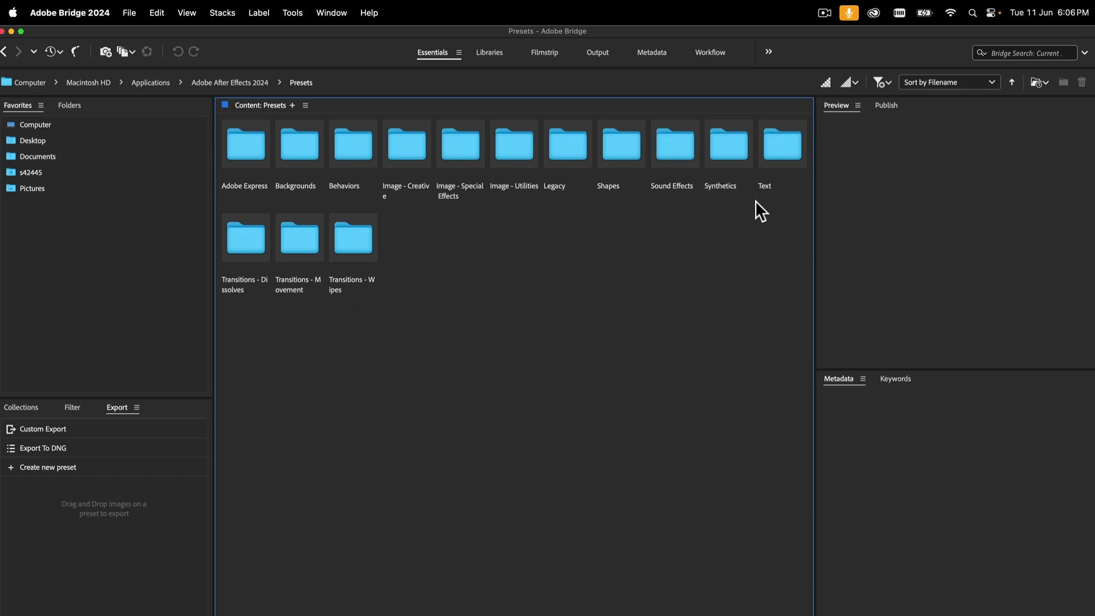
# Open the Text > Blurs presets folder in Bridge
pyautogui.doubleClick(780, 153)
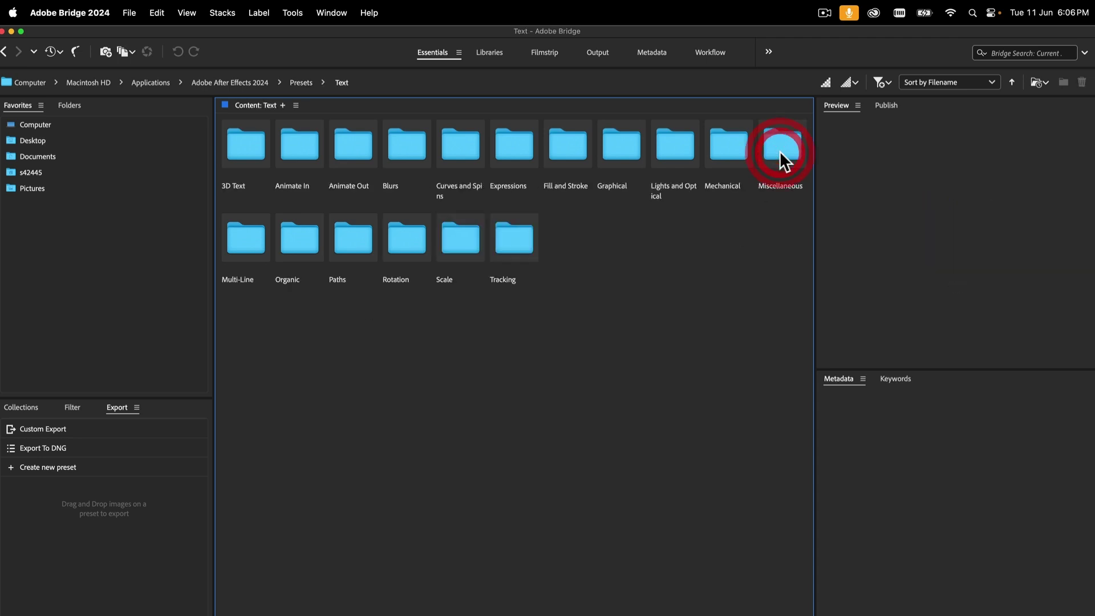
pyautogui.click(404, 151)
pyautogui.doubleClick(404, 150)
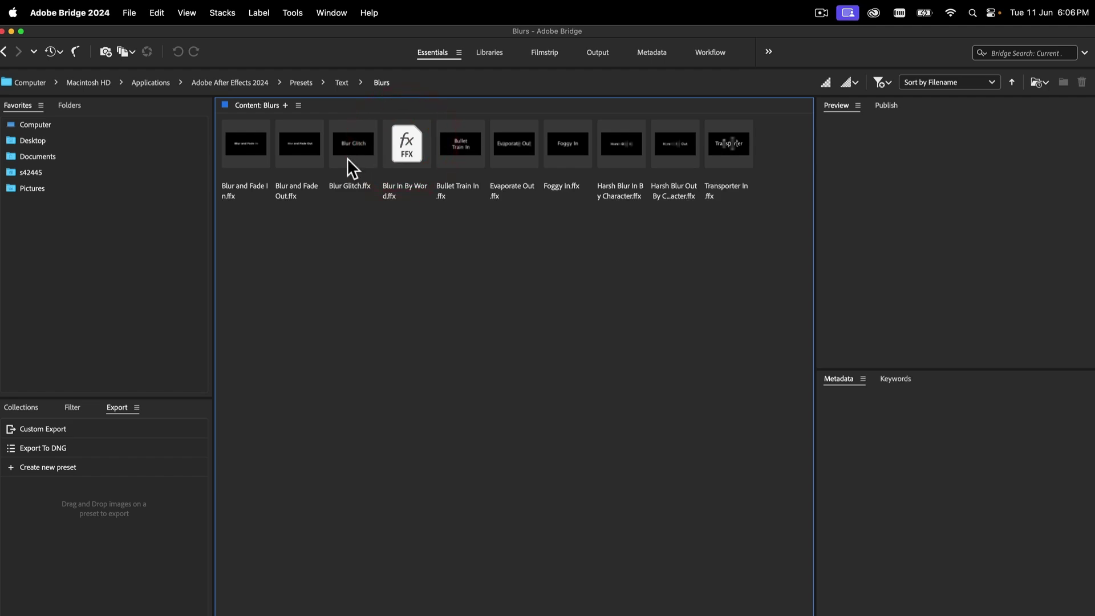
# Preview Bullet Train In, Blur and Fade In and Blur Glitch, then return to After Effects
pyautogui.click(464, 140)
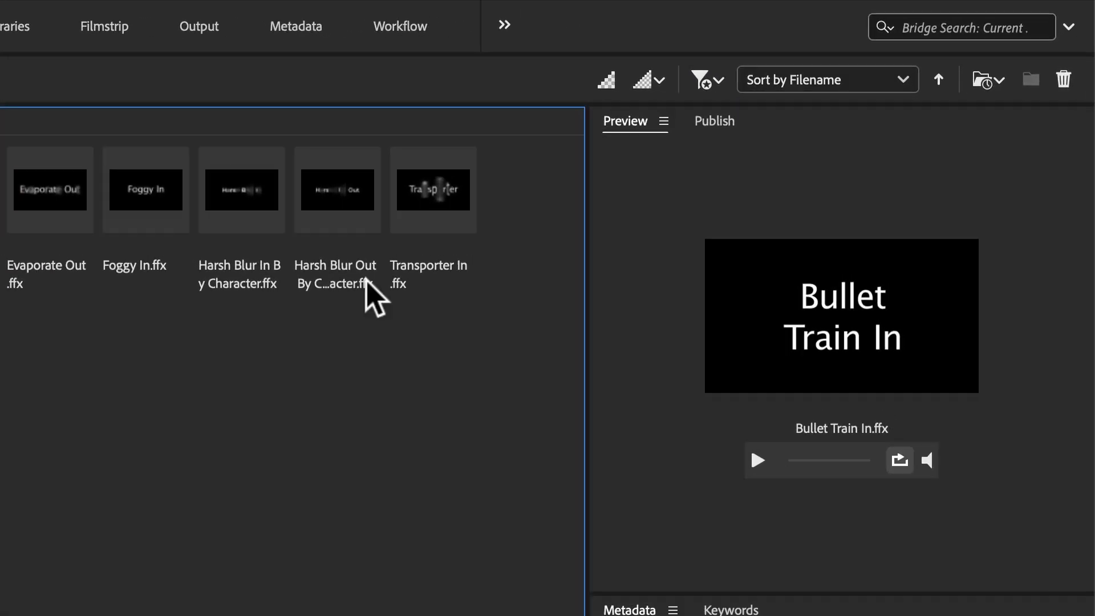
pyautogui.click(763, 463)
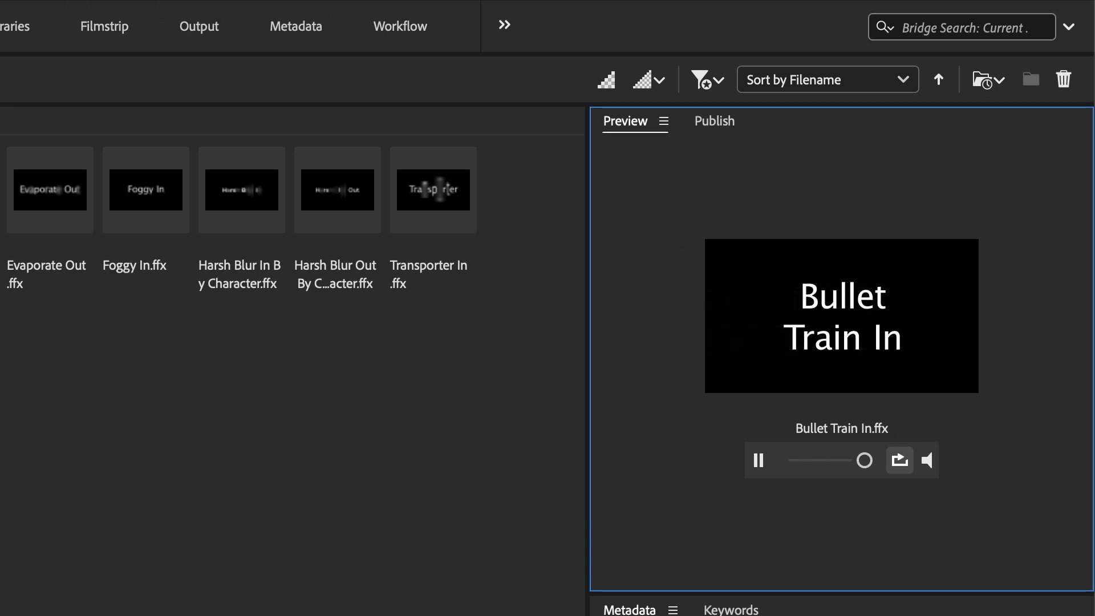
pyautogui.click(1, 190)
pyautogui.click(759, 459)
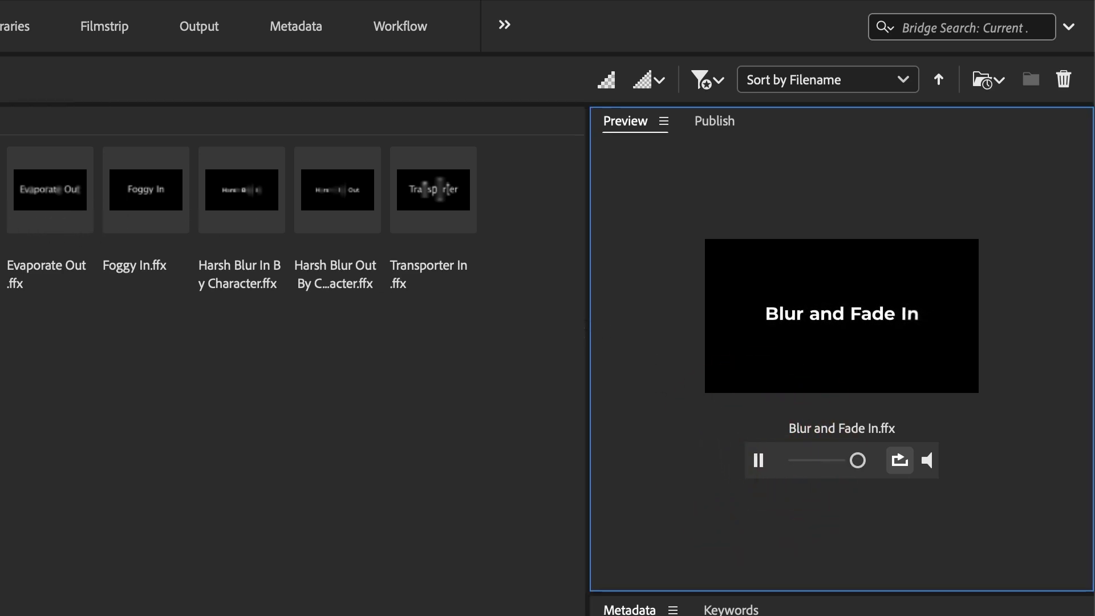
pyautogui.click(1, 217)
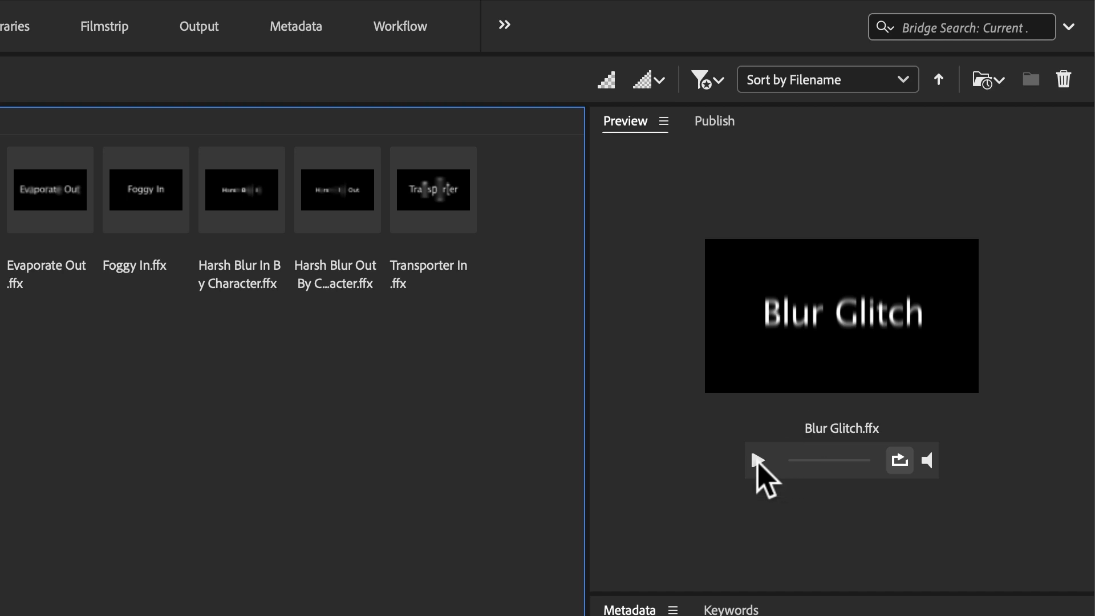
pyautogui.click(758, 460)
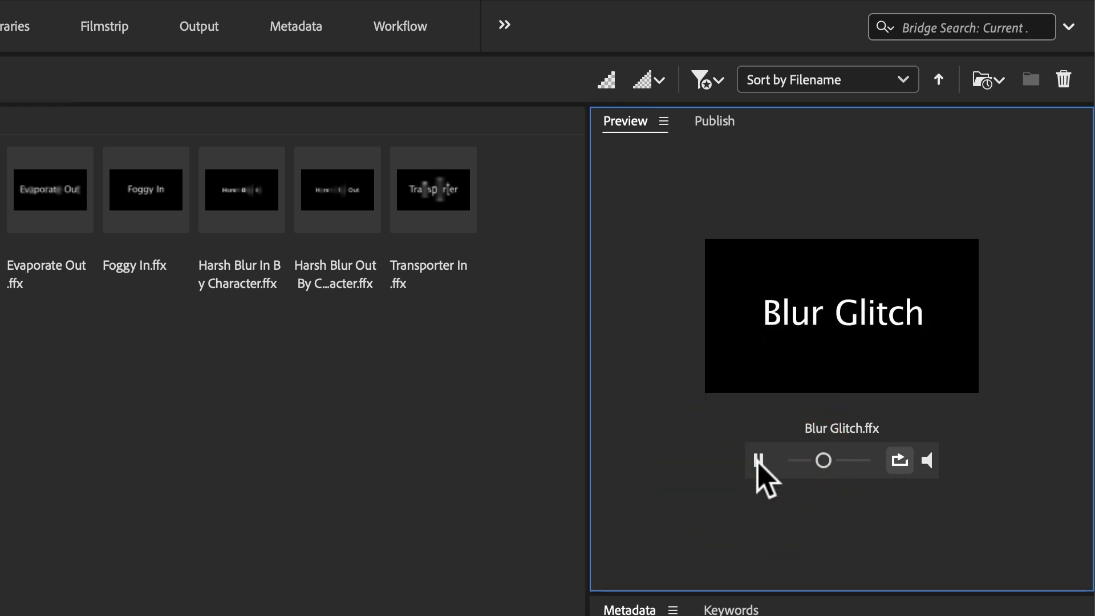
pyautogui.click(1, 217)
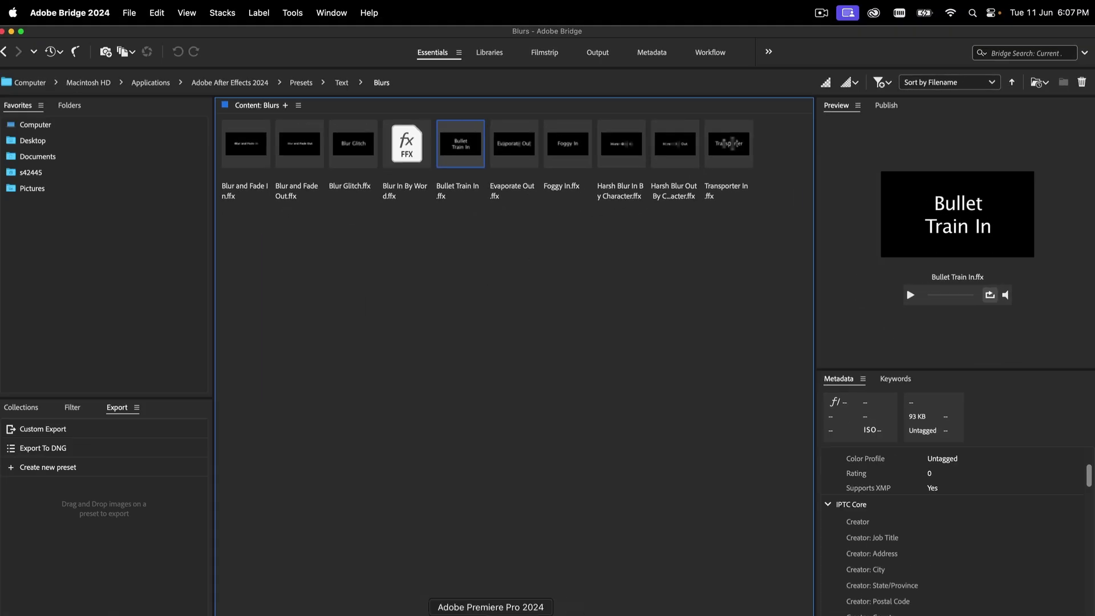
pyautogui.click(539, 614)
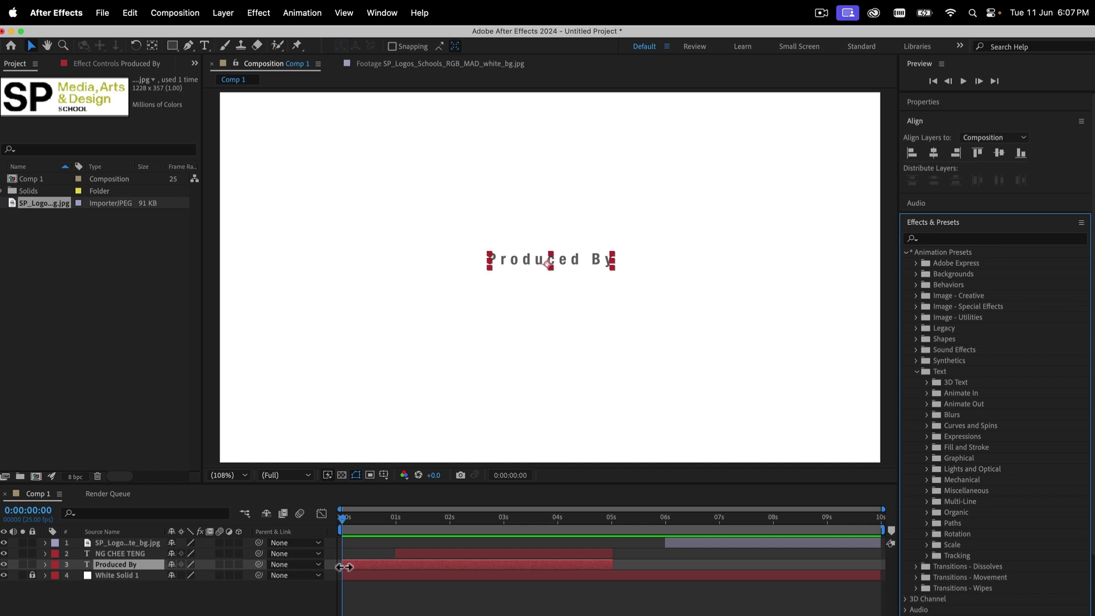
# Bring Adobe Bridge back to the front with the Blurs presets showing
pyautogui.moveTo(345, 517); pyautogui.dragTo(334, 515)
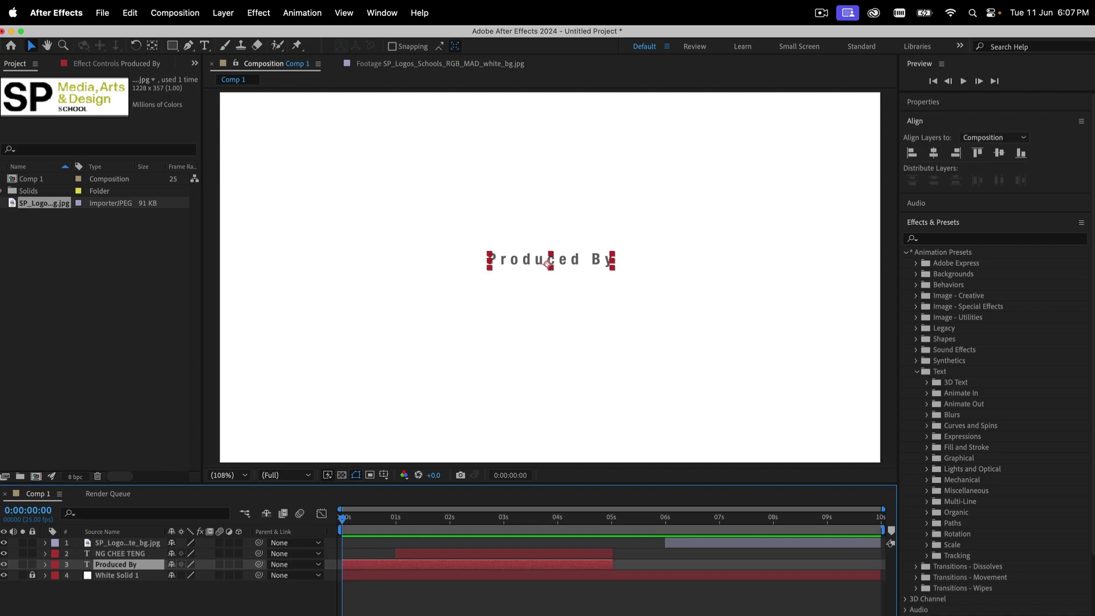
pyautogui.click(736, 610)
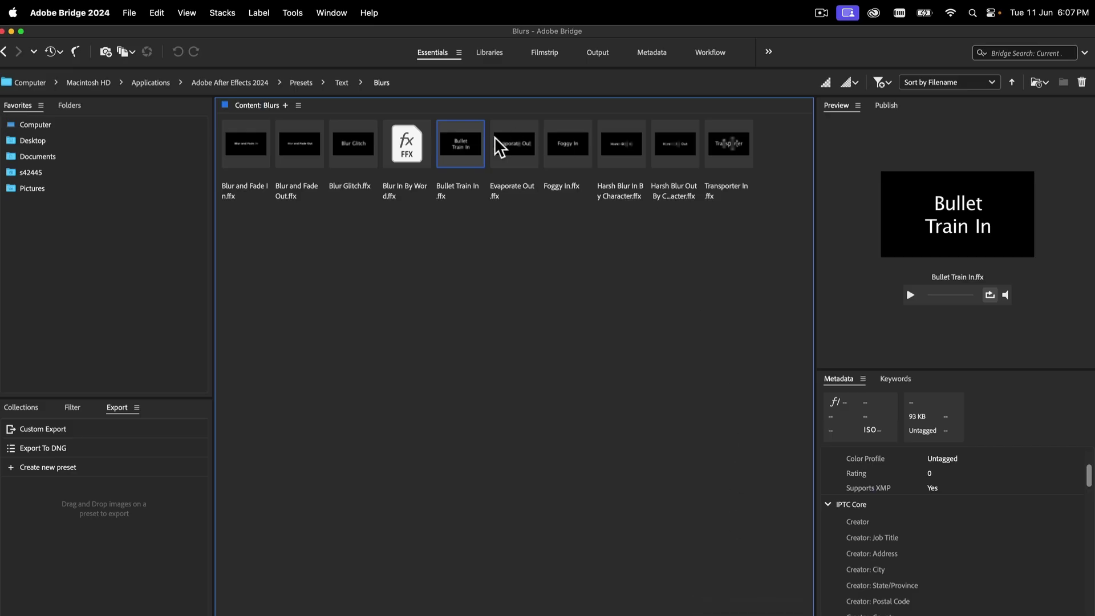
# Place Bullet Train In.ffx from Bridge onto the Produced By layer in After Effects 2024
pyautogui.rightClick(461, 152)
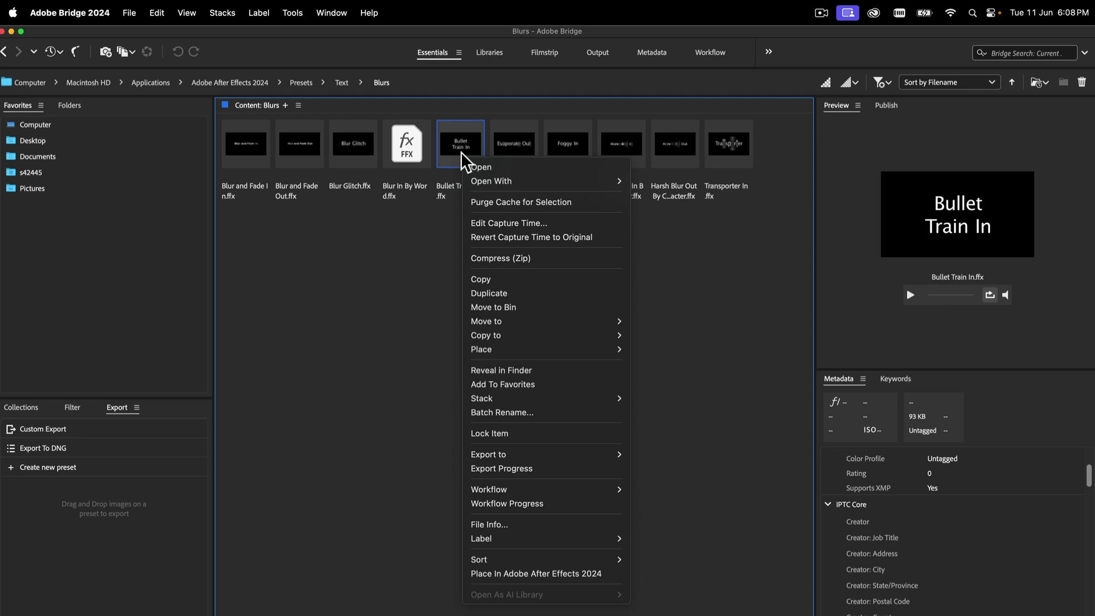
pyautogui.click(551, 574)
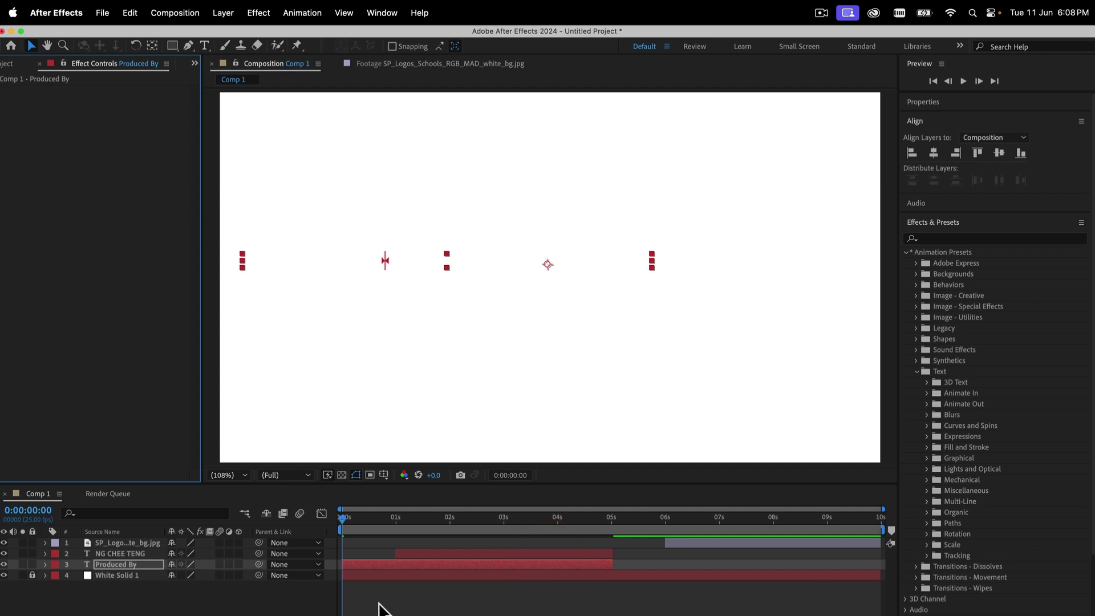
# Preview the Produced By fly-in, snap the time to exactly 1 second, and select the producer-name layer
pyautogui.press('space')
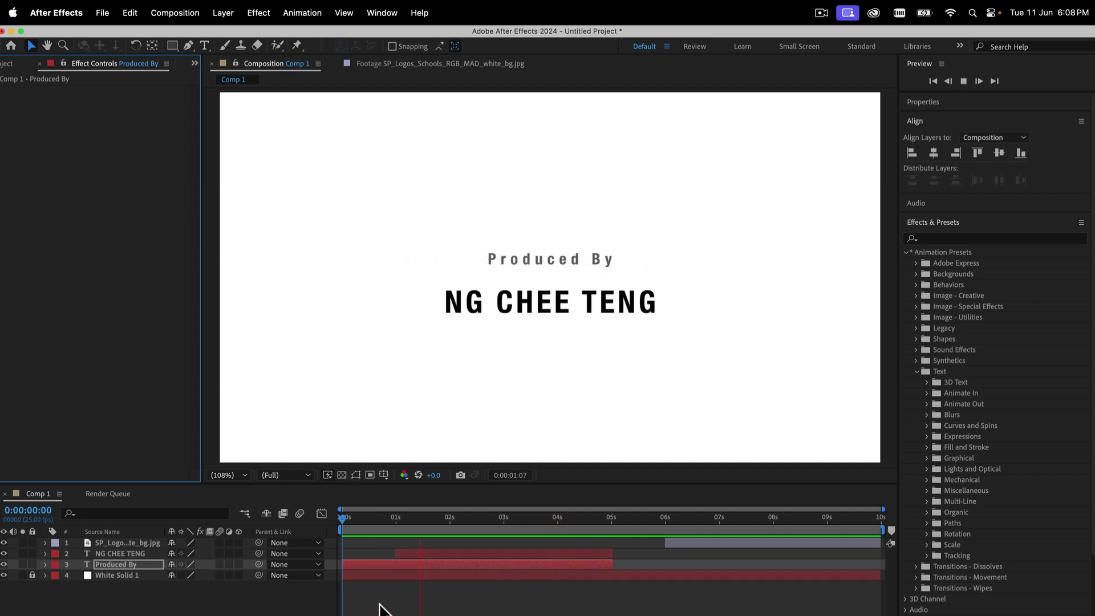
pyautogui.press('space')
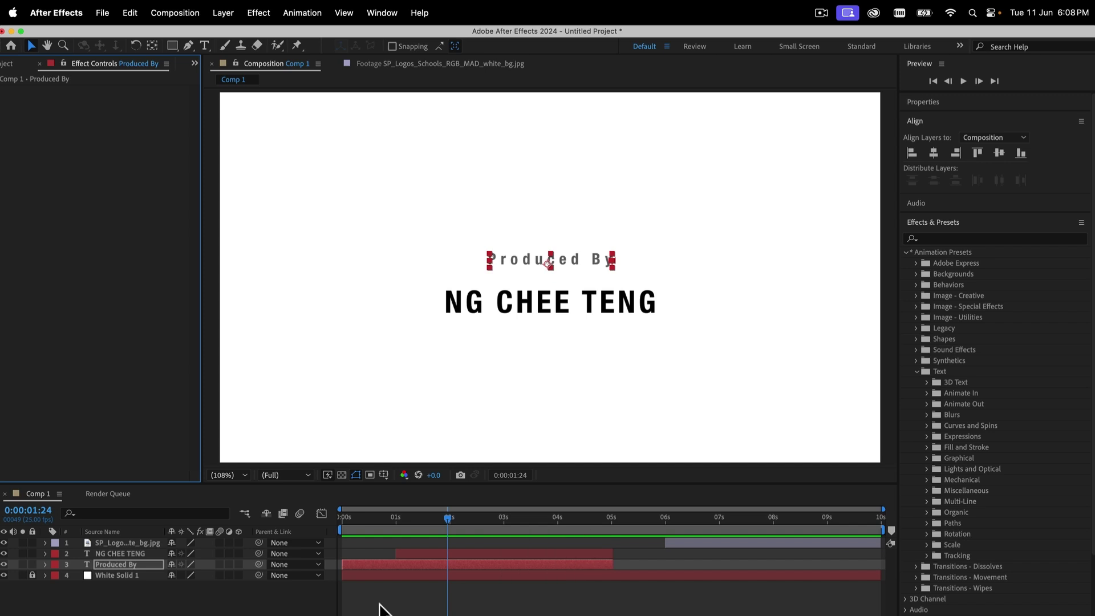
pyautogui.moveTo(508, 516); pyautogui.dragTo(416, 521)
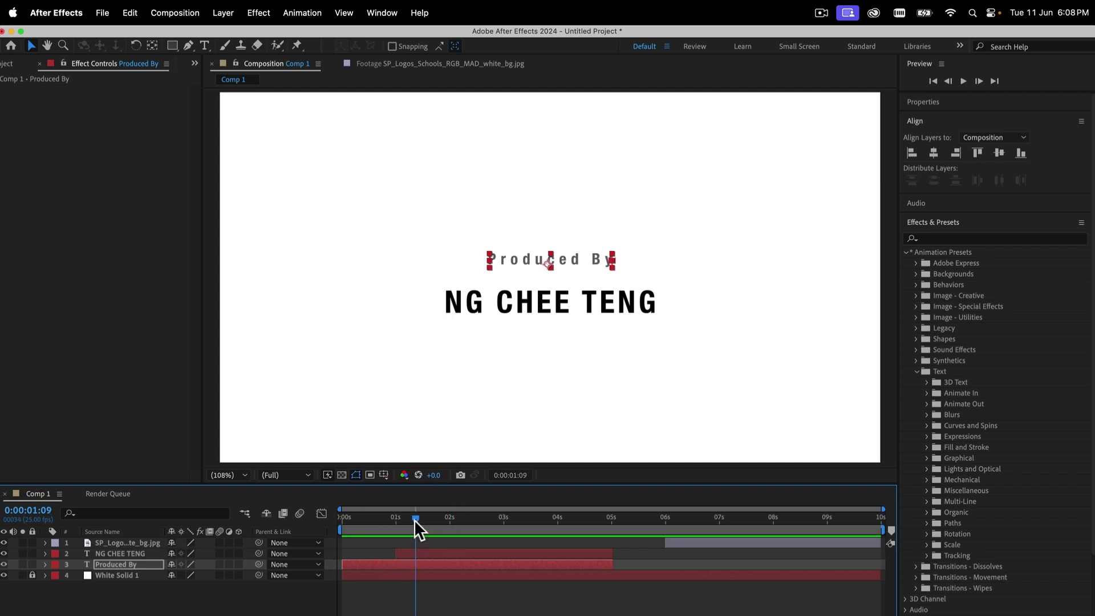
pyautogui.press('shift')
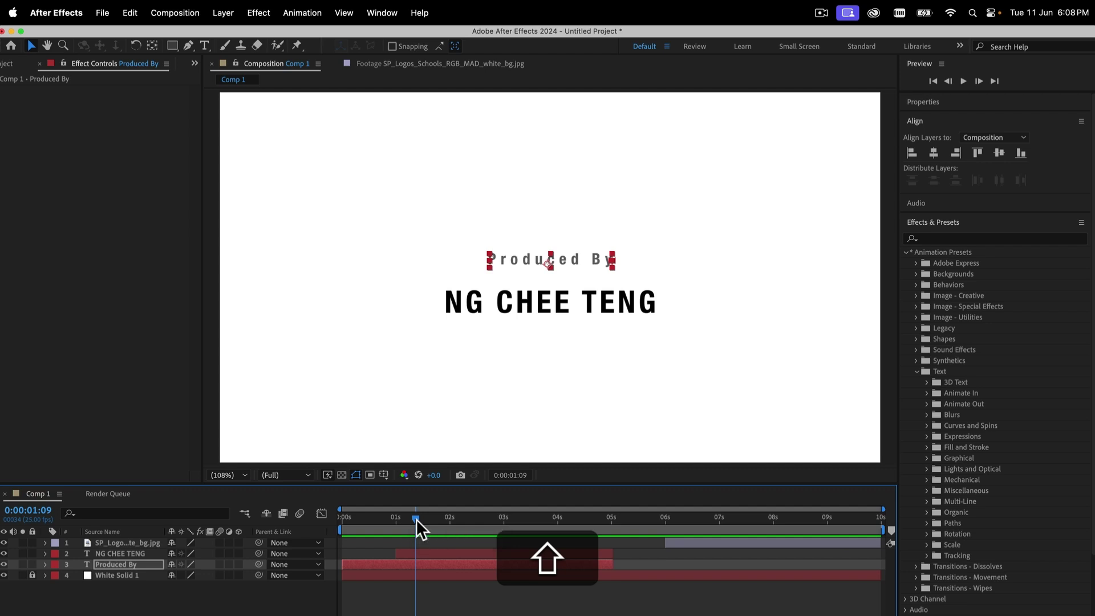
pyautogui.moveTo(416, 519)
pyautogui.mouseDown()
pyautogui.moveTo(466, 519)
pyautogui.moveTo(399, 520)
pyautogui.mouseUp()
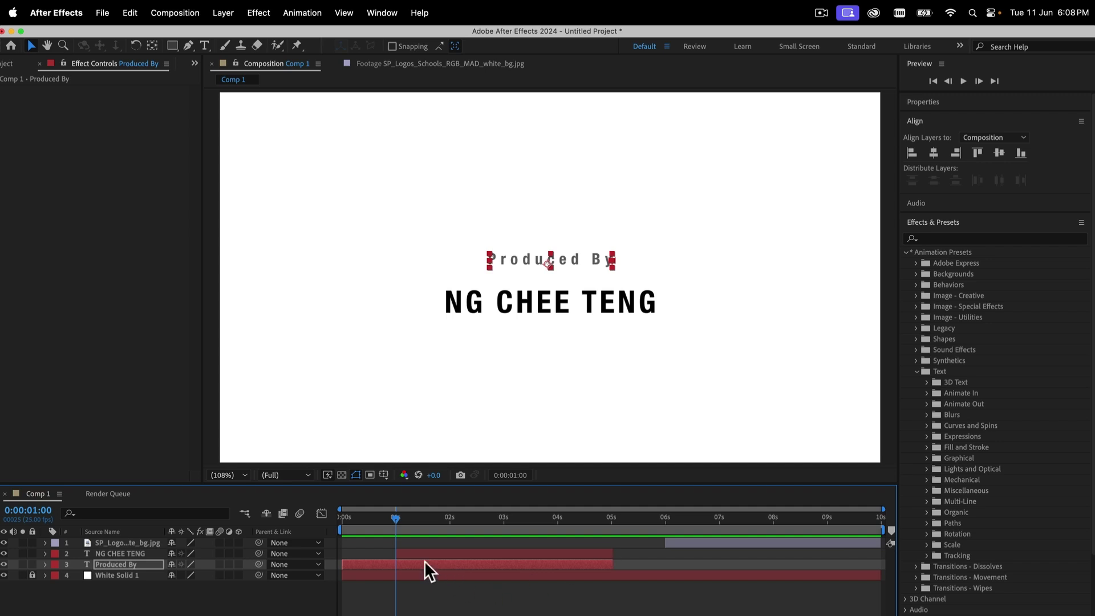
pyautogui.click(413, 550)
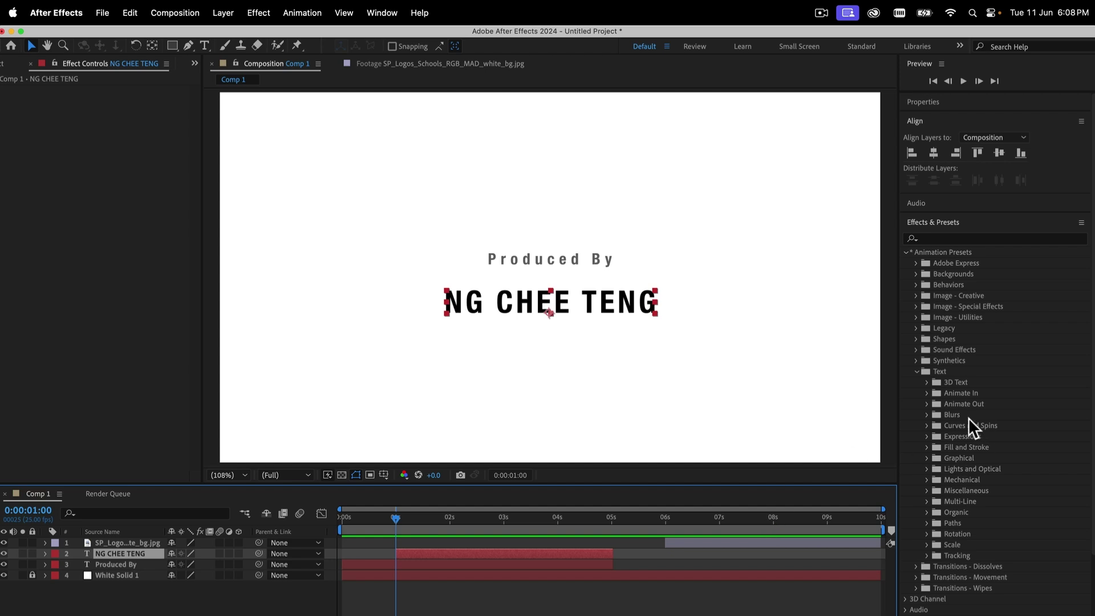
# Drag Bullet Train In from Text > Blurs onto the producer-name layer
pyautogui.click(926, 413)
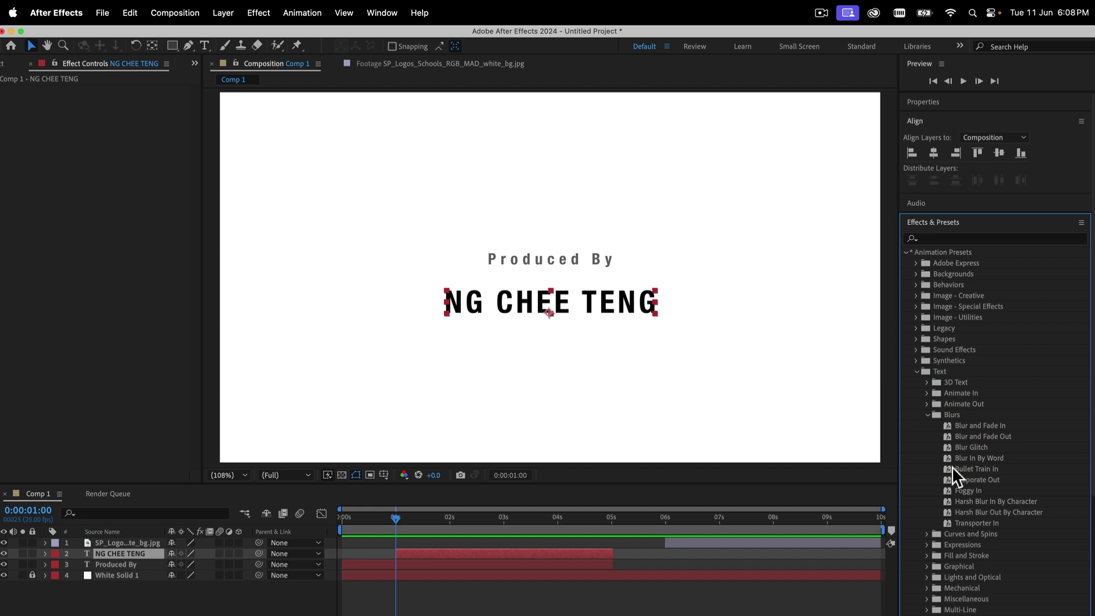
pyautogui.moveTo(947, 467); pyautogui.dragTo(398, 553)
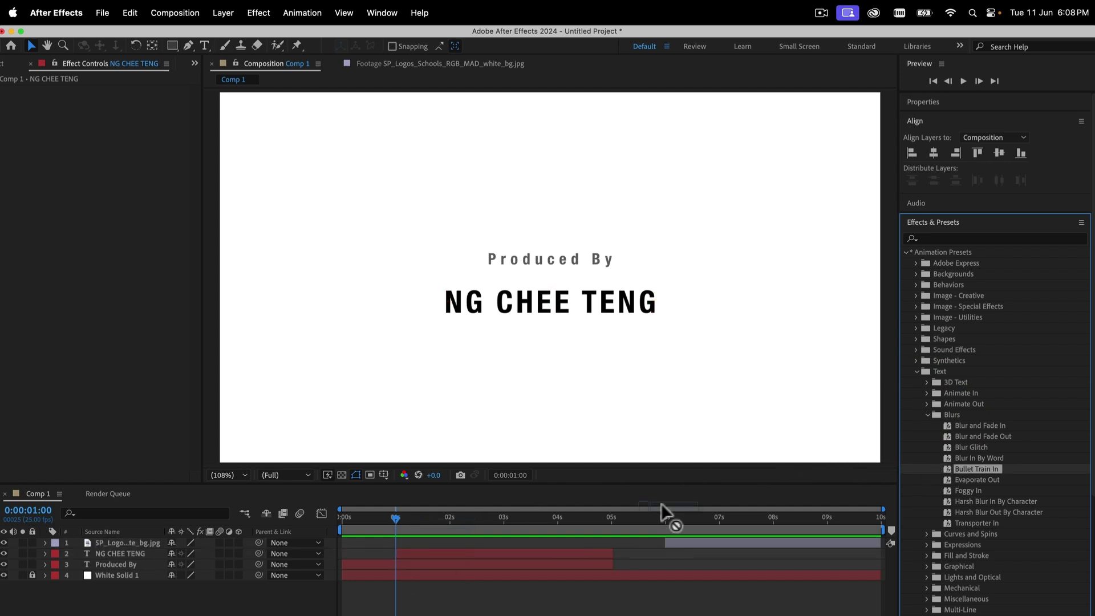
pyautogui.click(948, 469)
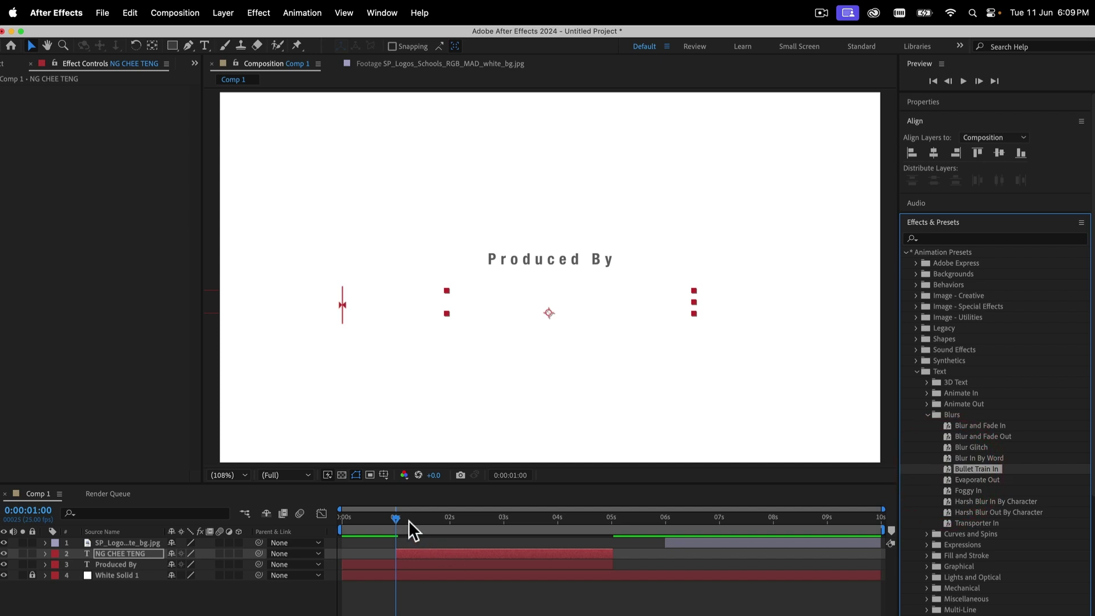
# Preview the name fly-in from the start and check the layer's effect settings
pyautogui.press('space')
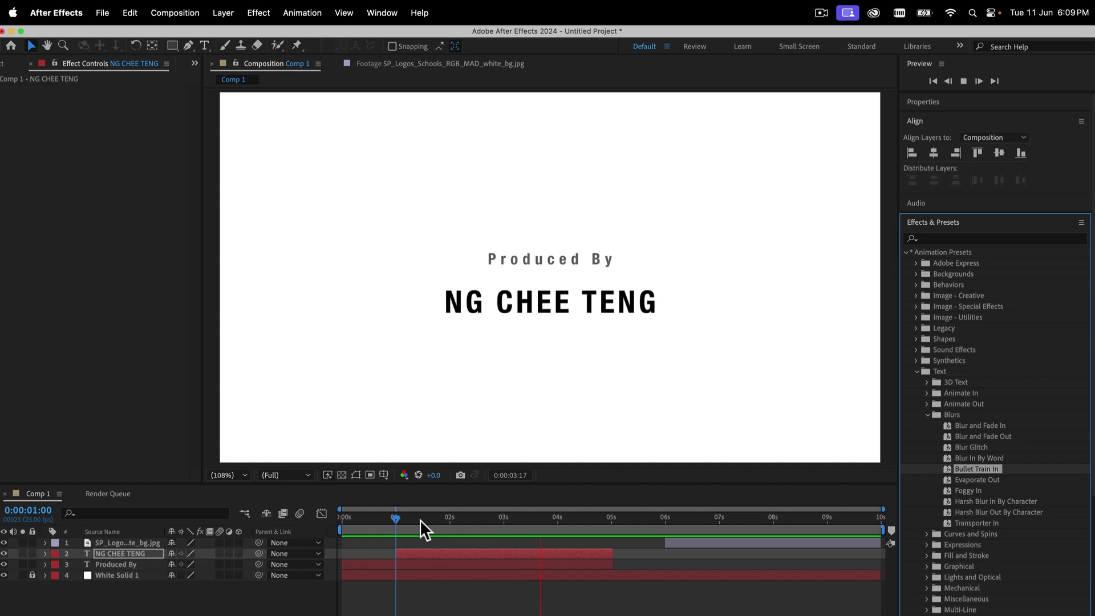
pyautogui.press('space')
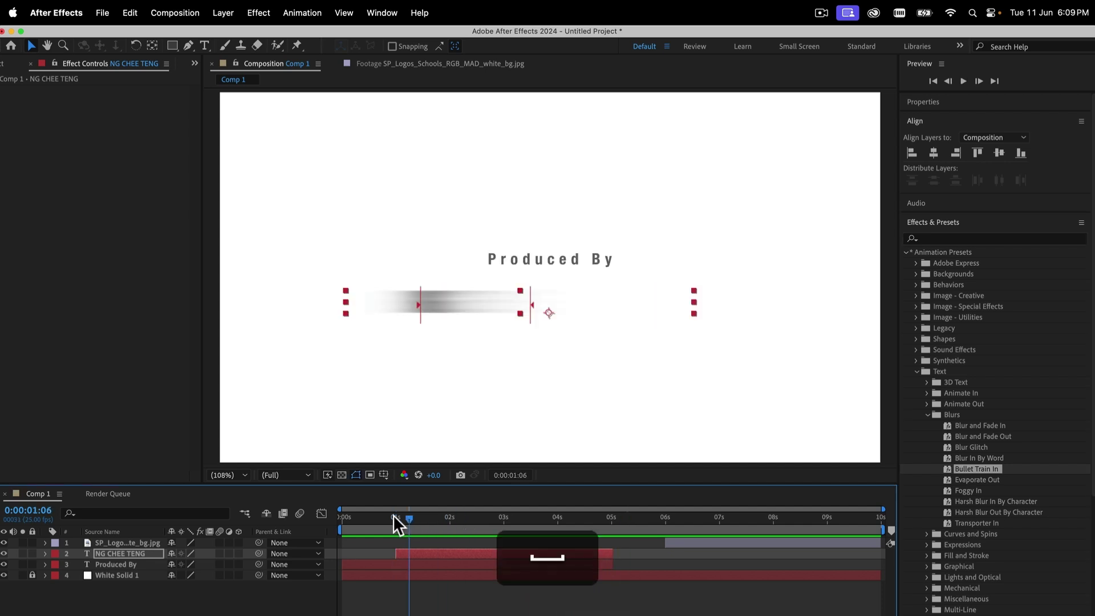
pyautogui.moveTo(392, 515); pyautogui.dragTo(332, 515)
pyautogui.press('space')
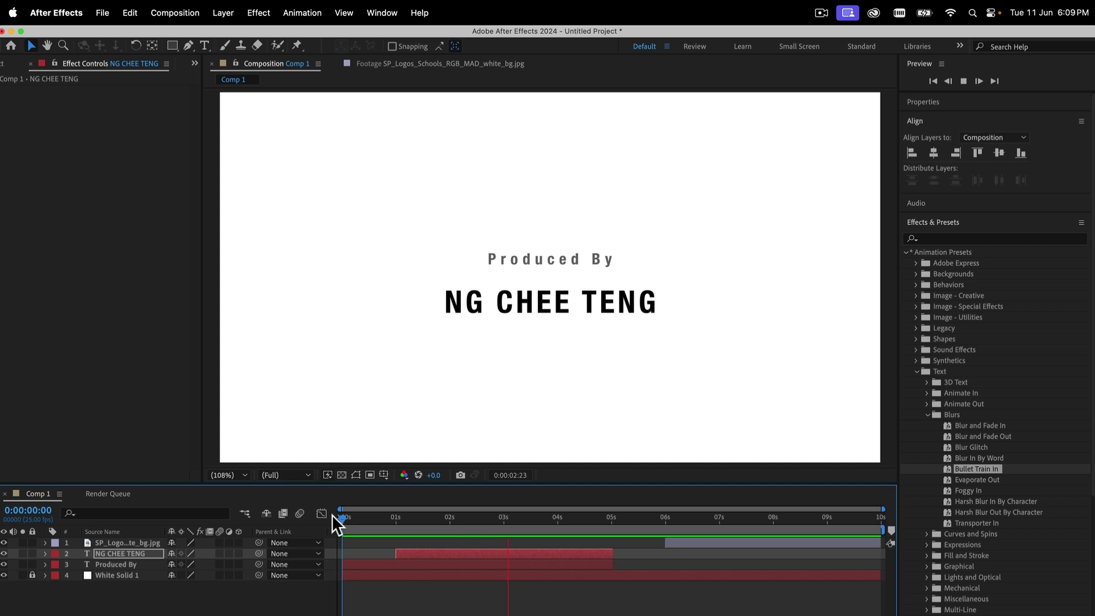
pyautogui.press('space')
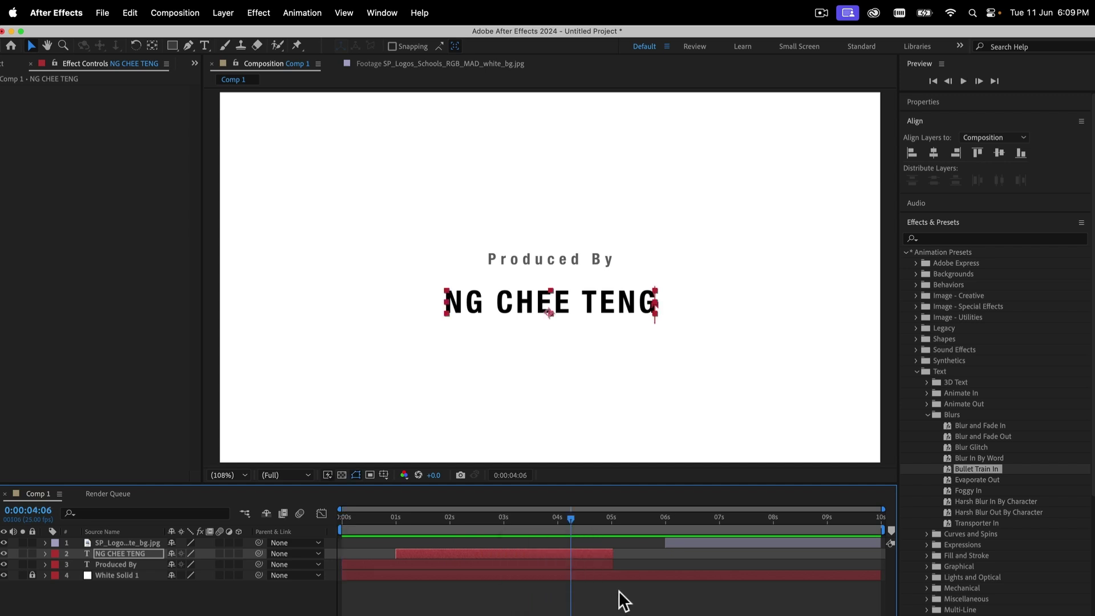
pyautogui.click(85, 61)
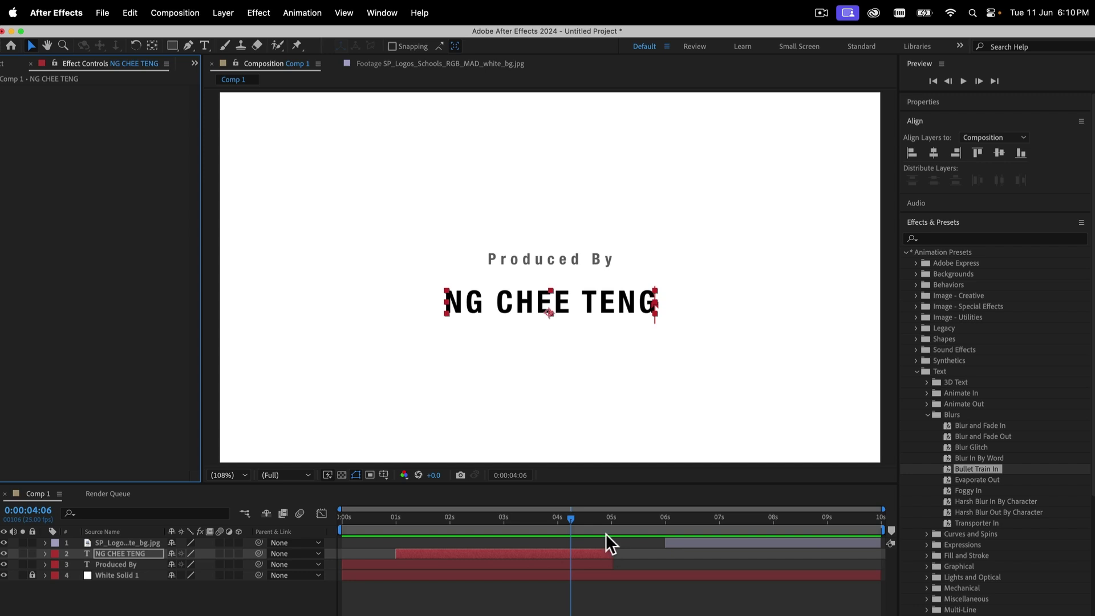
pyautogui.click(921, 238)
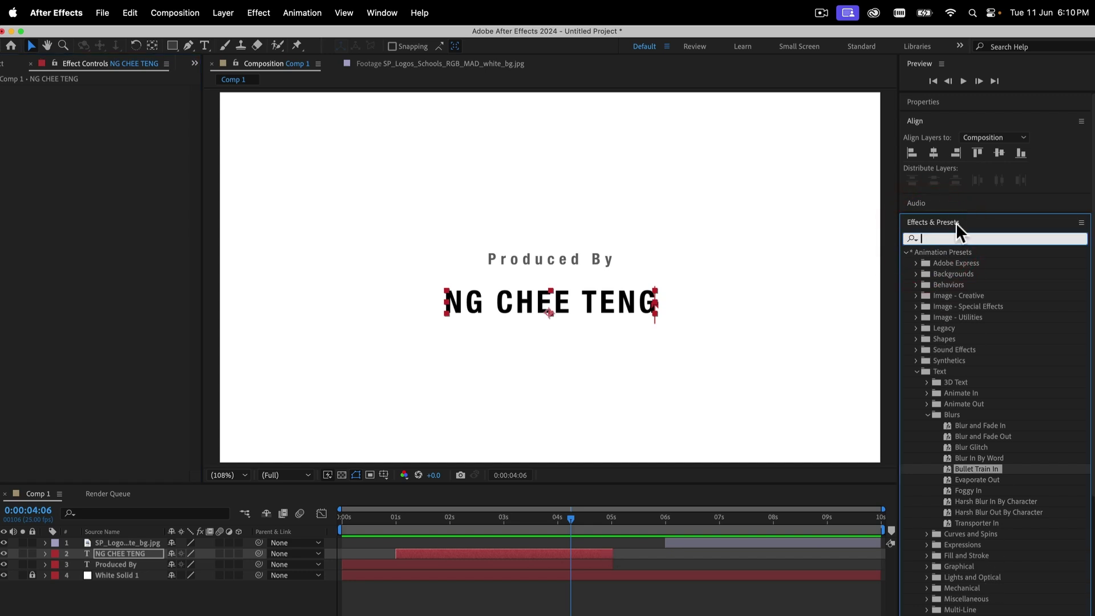
# Apply the Fade In+Out - frames preset to Produced By with Fade In Duration 0
pyautogui.write('Fade in')
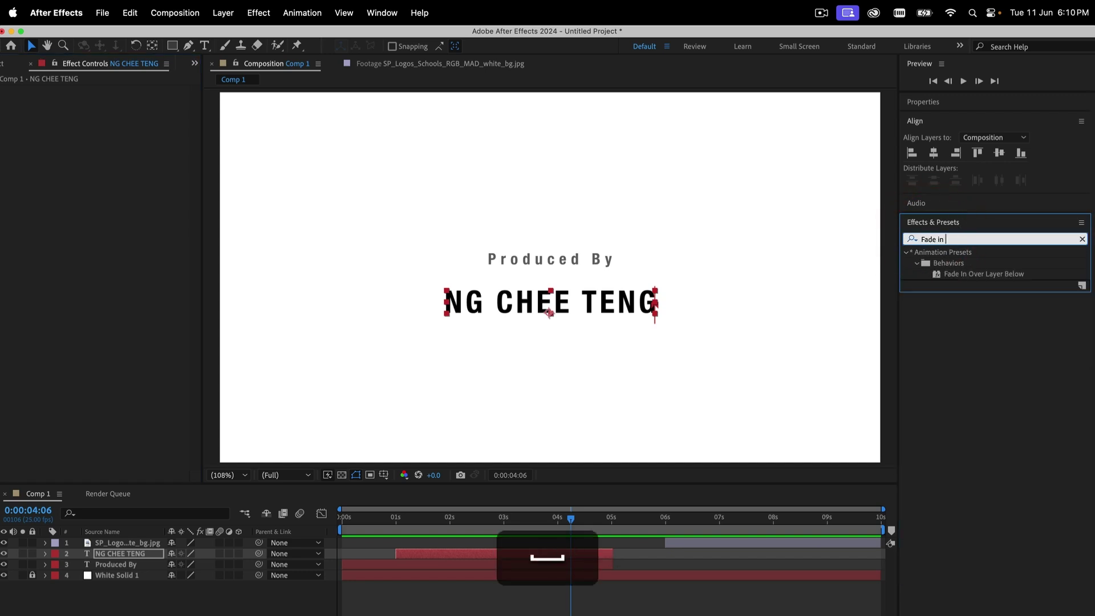
pyautogui.press('BackSpace')
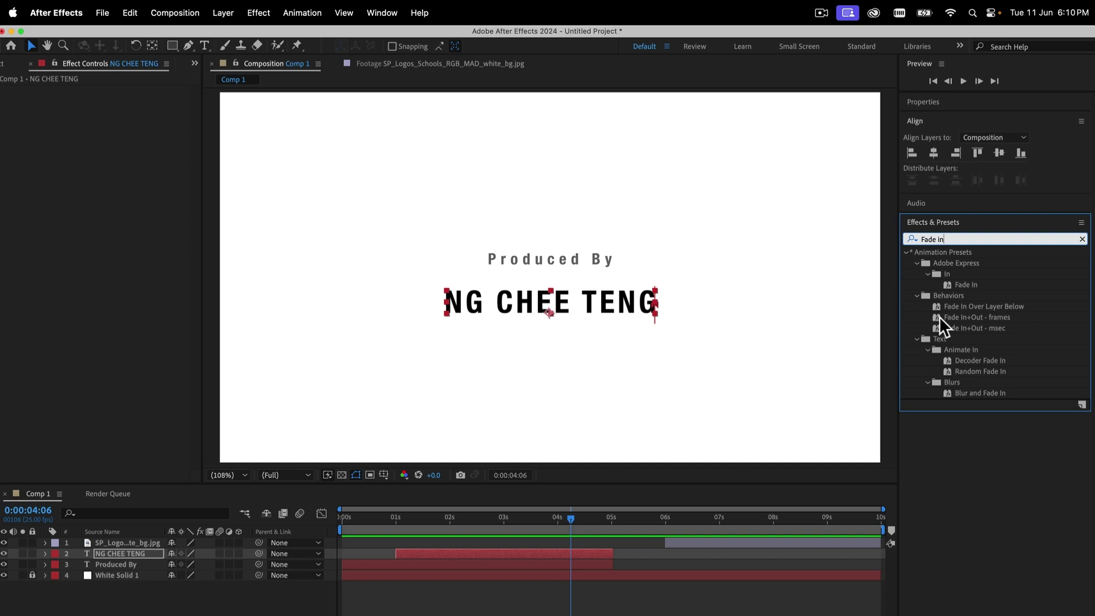
pyautogui.click(569, 563)
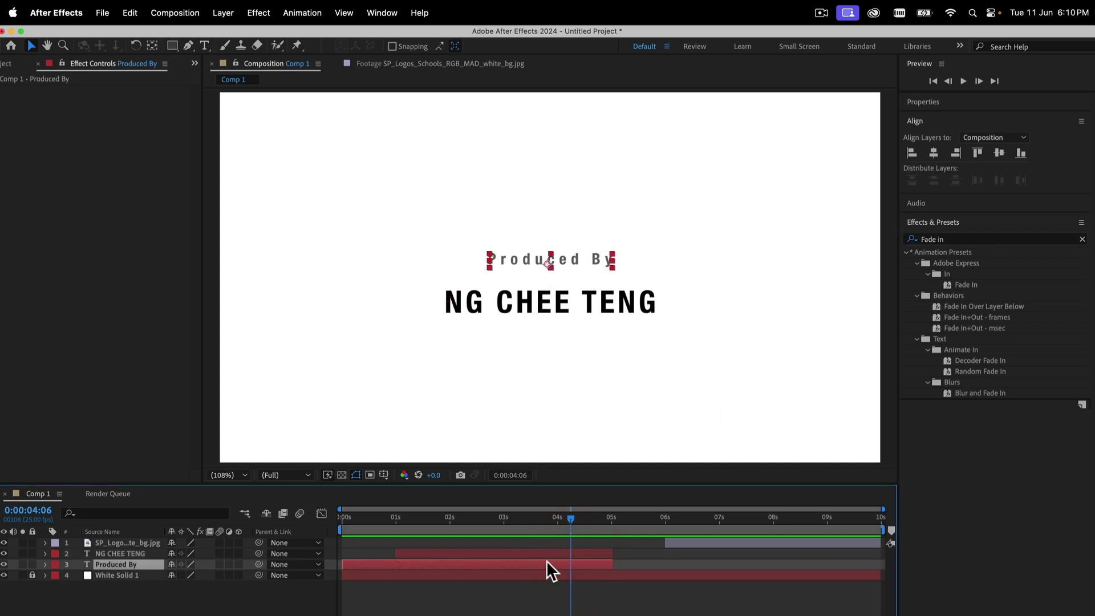
pyautogui.doubleClick(937, 316)
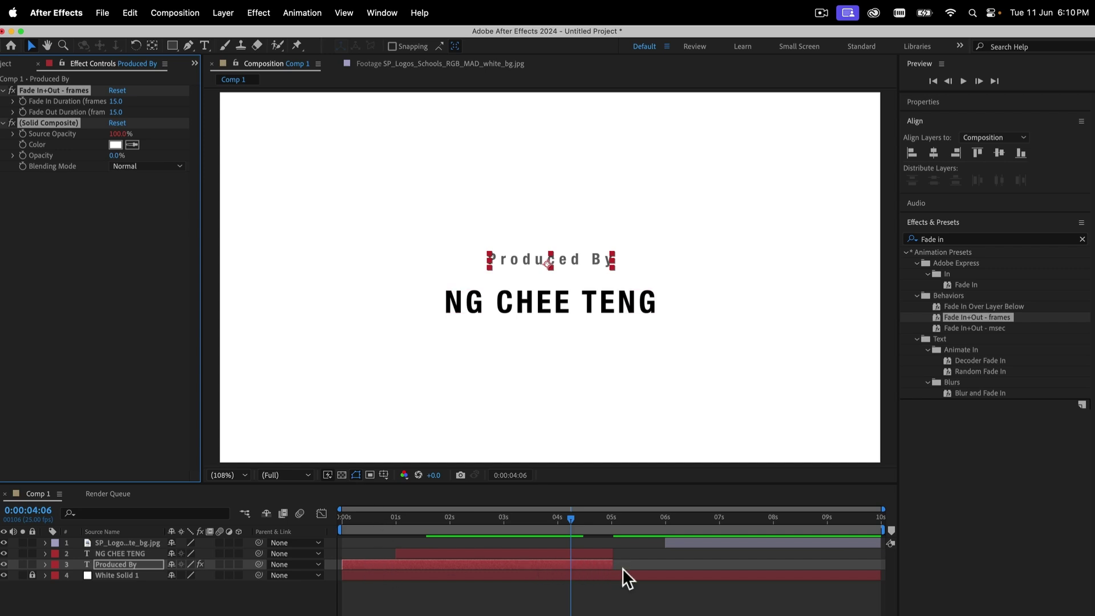
pyautogui.moveTo(450, 514)
pyautogui.mouseDown()
pyautogui.moveTo(324, 509)
pyautogui.moveTo(608, 533)
pyautogui.moveTo(313, 514)
pyautogui.moveTo(458, 519)
pyautogui.mouseUp()
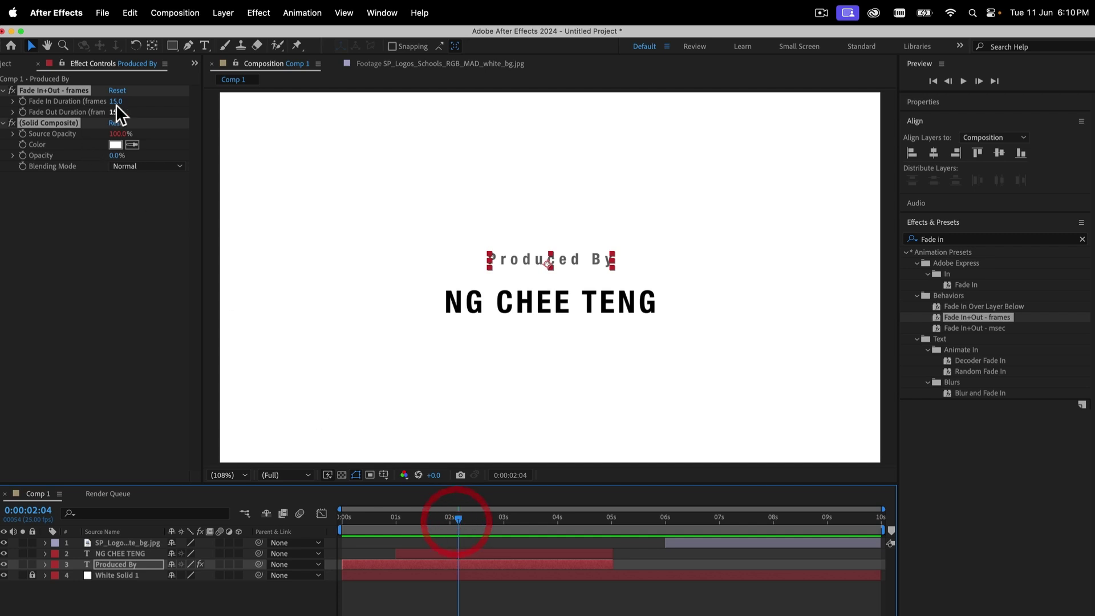
pyautogui.moveTo(115, 103); pyautogui.dragTo(26, 105)
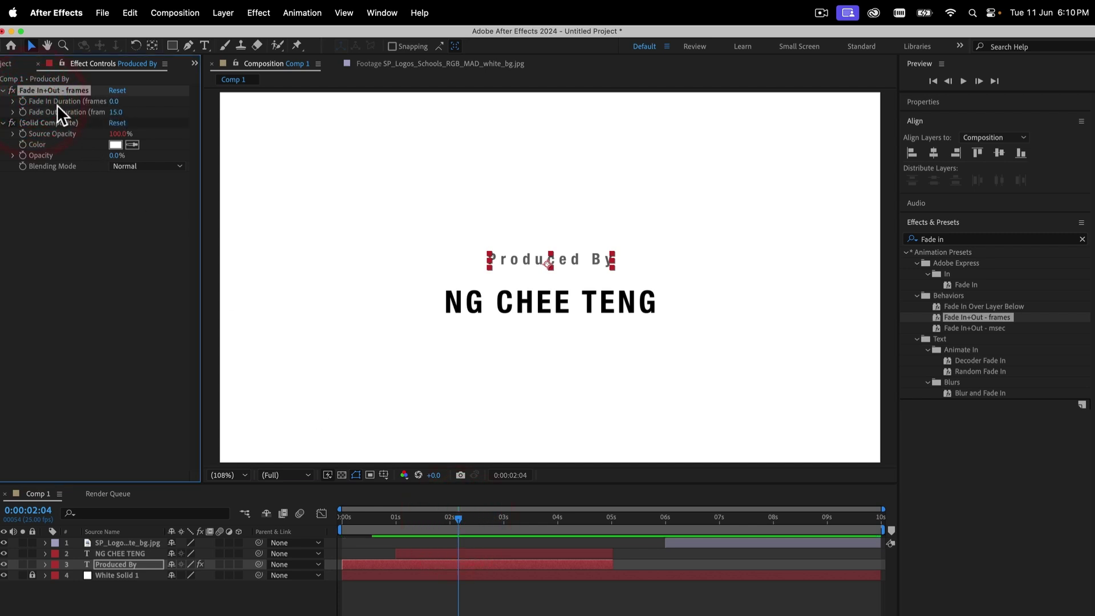
# Copy the Fade In+Out - frames effect and paste it onto the producer-name layer
pyautogui.moveTo(402, 515); pyautogui.dragTo(611, 522)
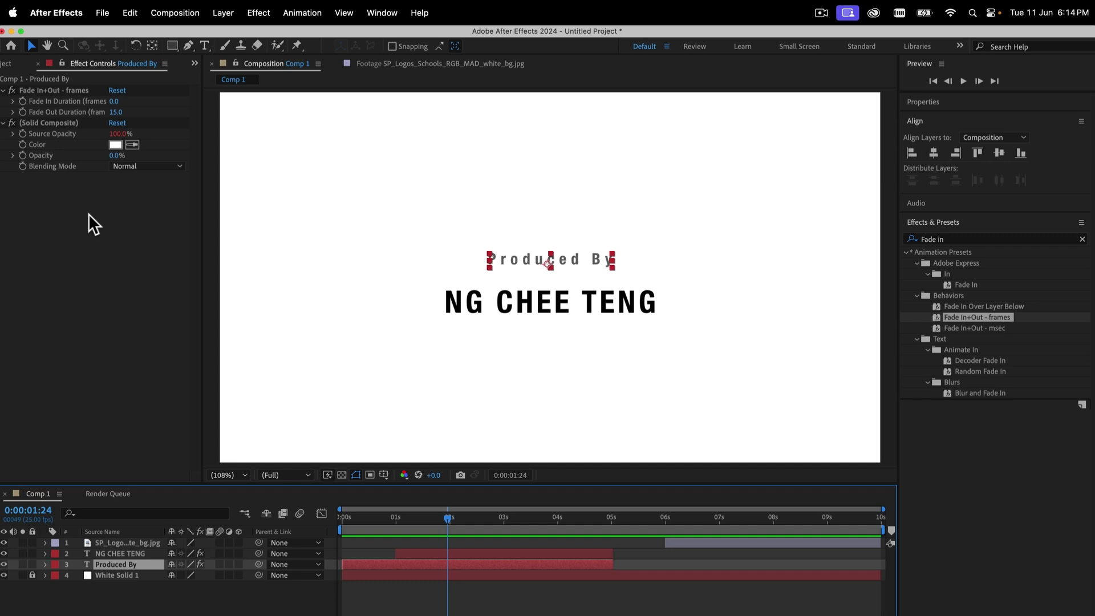
pyautogui.click(35, 89)
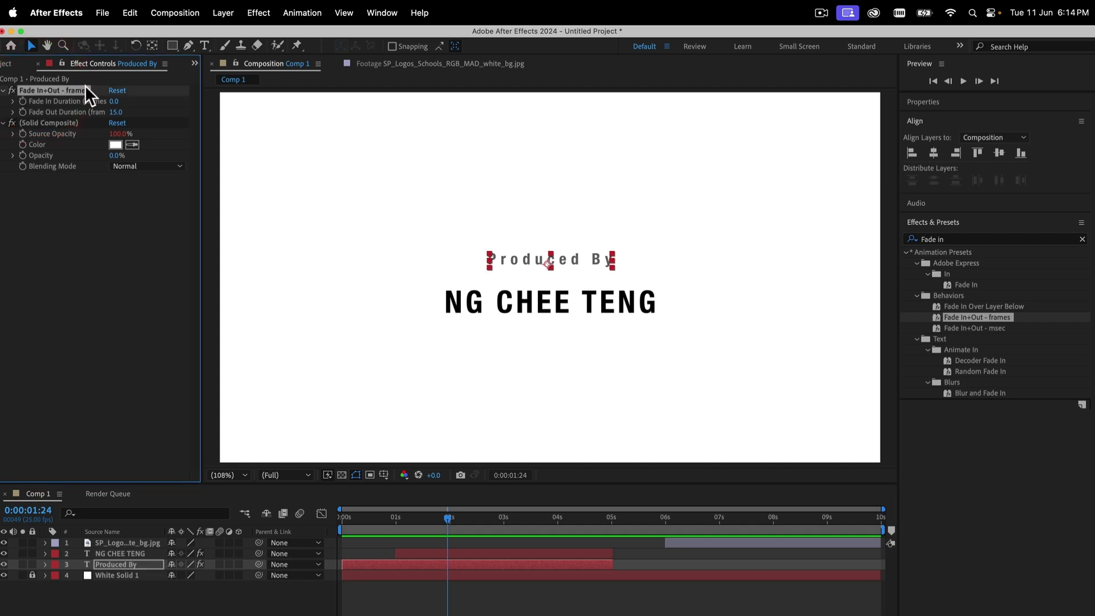
pyautogui.press('super+c')
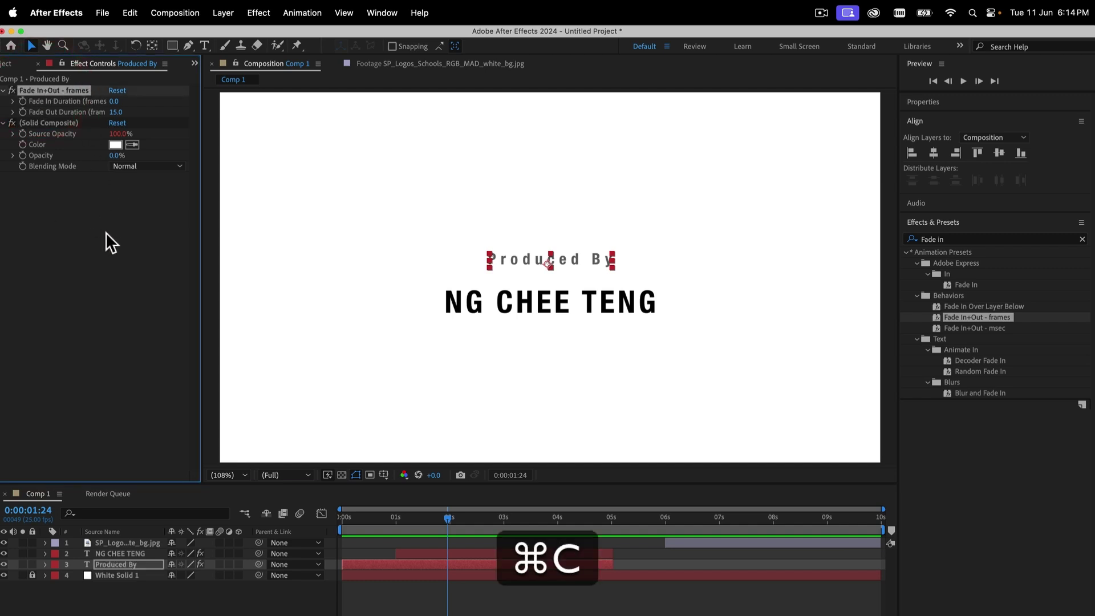
pyautogui.click(594, 553)
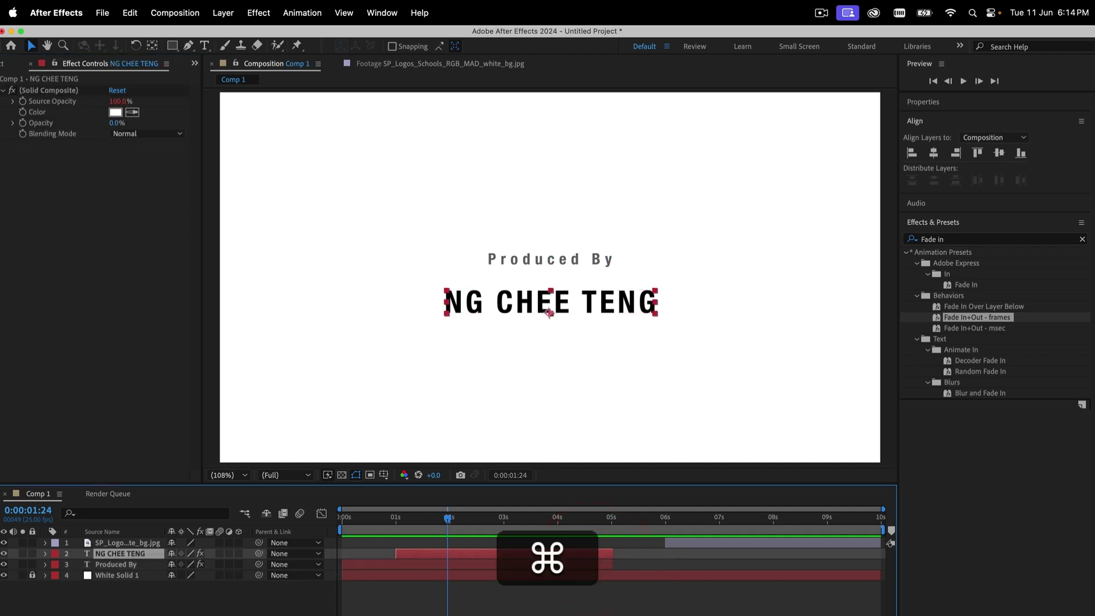
pyautogui.press('super+v')
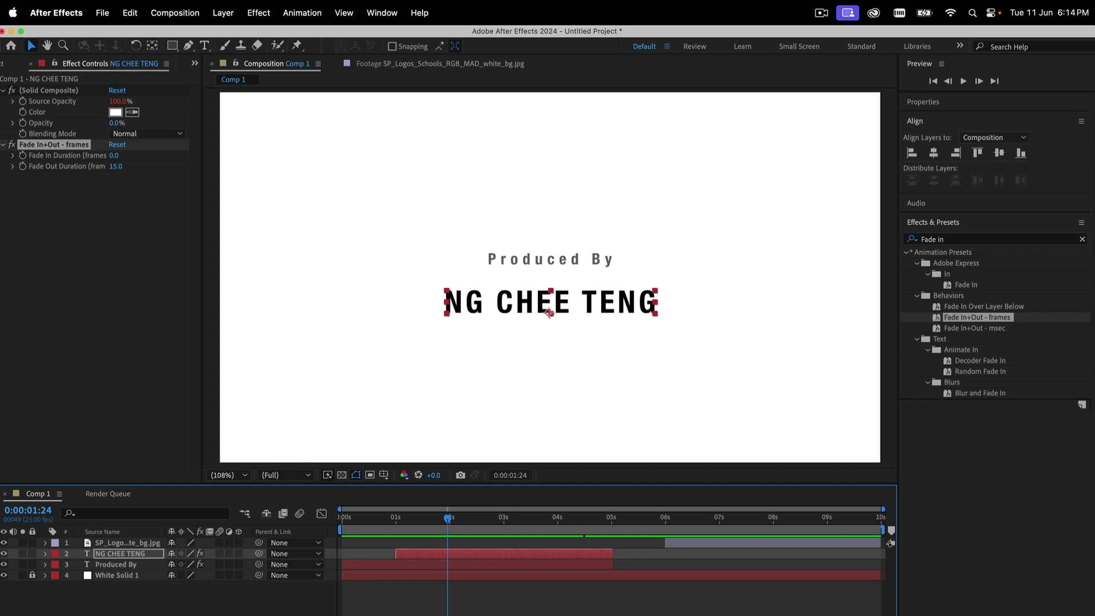
# Set the current time to exactly 6 seconds and select the SP logo layer
pyautogui.moveTo(577, 515); pyautogui.dragTo(642, 518)
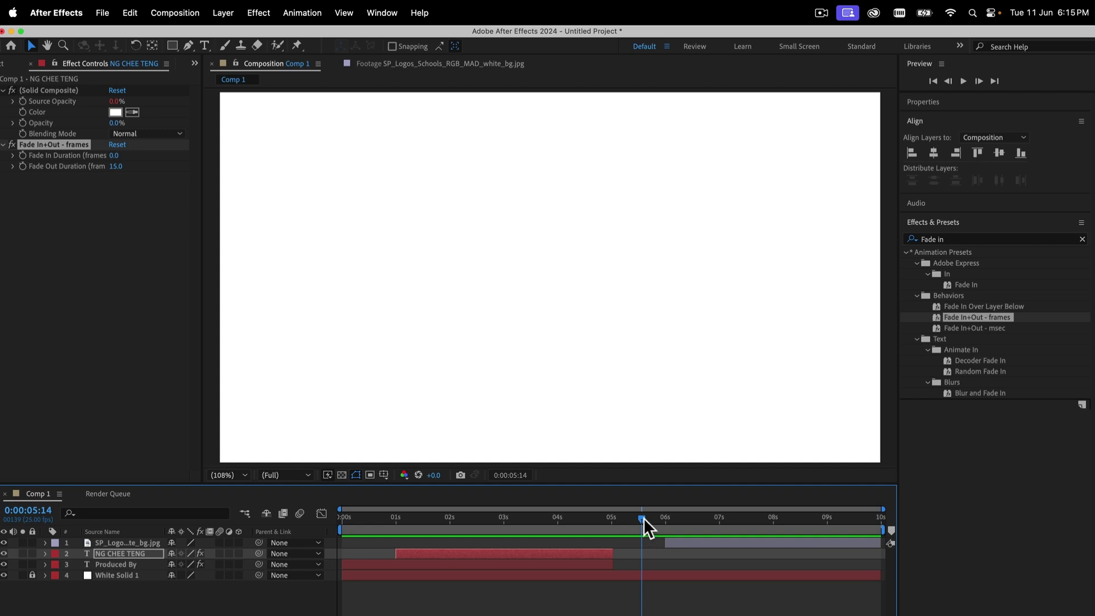
pyautogui.press('shift')
pyautogui.moveTo(644, 518); pyautogui.dragTo(661, 518)
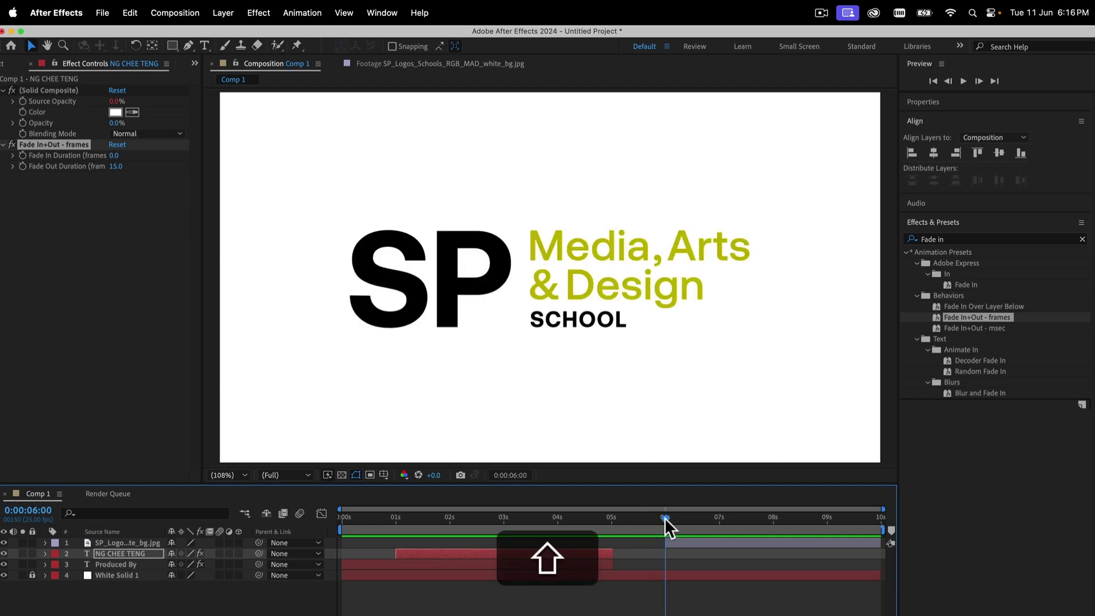
pyautogui.click(679, 538)
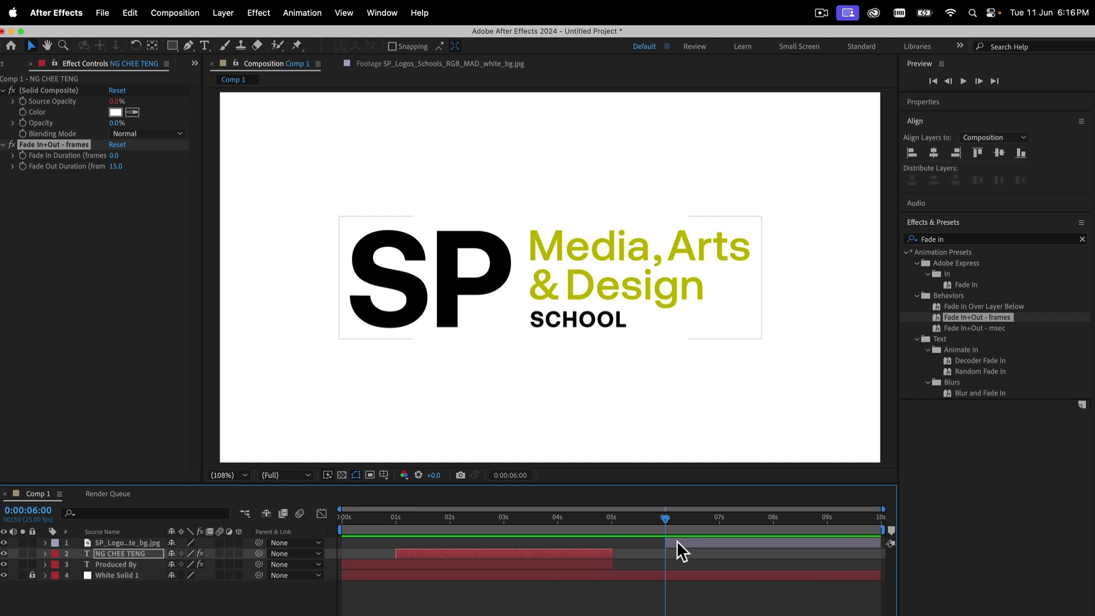
pyautogui.click(685, 541)
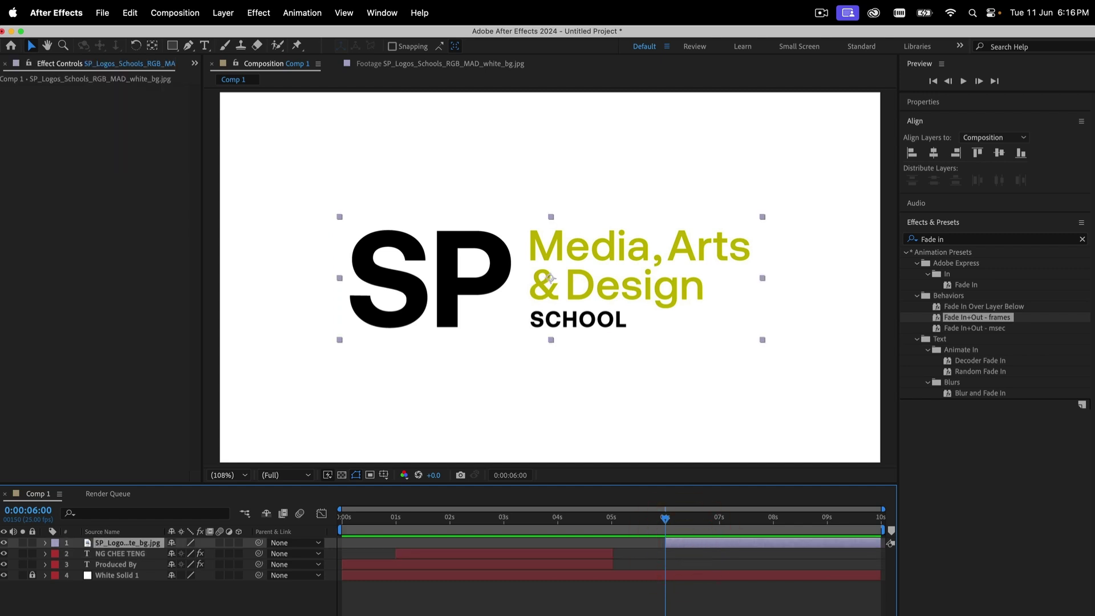
# In Bridge, open Transitions - Movement and preview Card Wipe - 3D pixelstorm
pyautogui.click(733, 609)
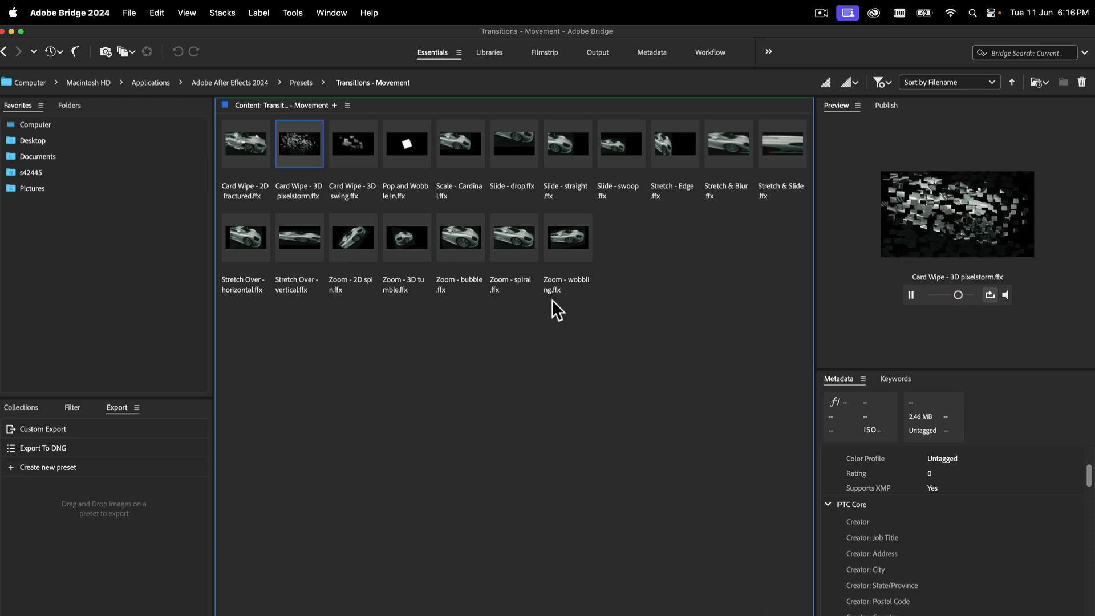
pyautogui.click(302, 83)
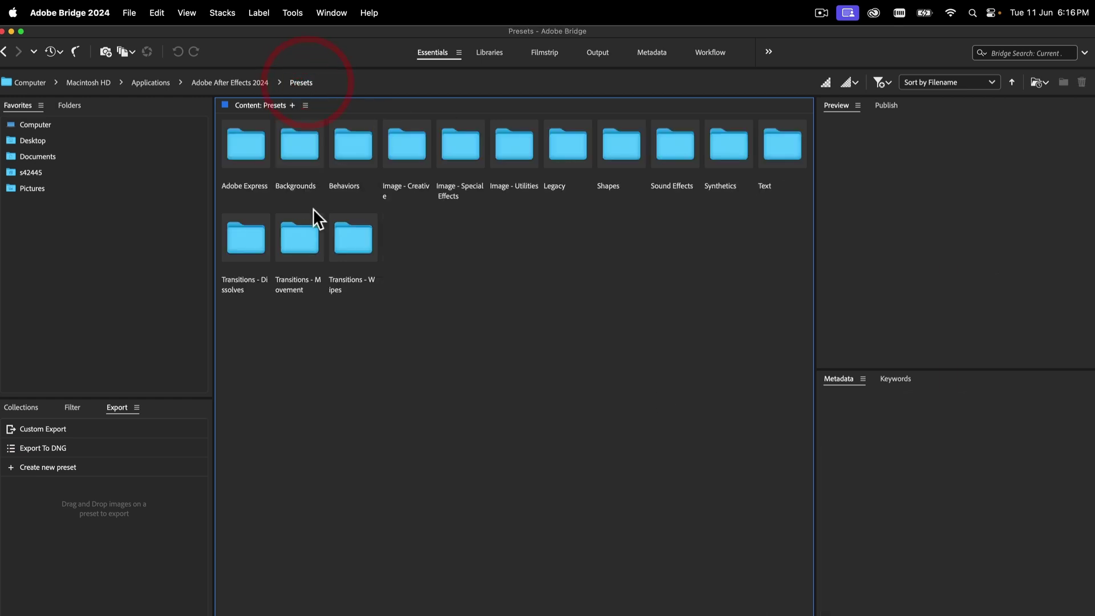
pyautogui.doubleClick(297, 251)
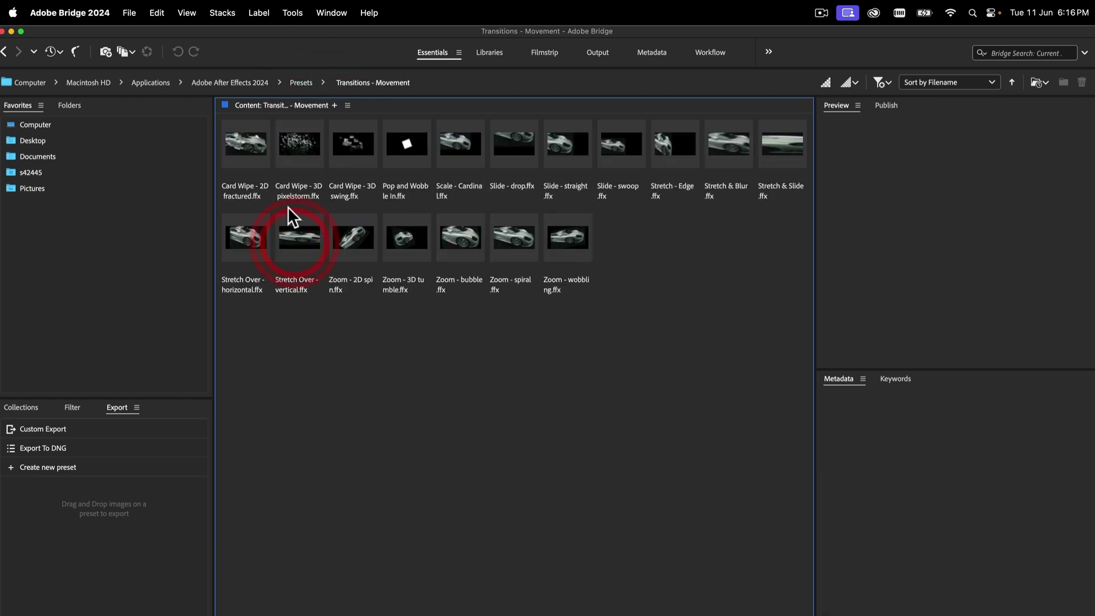
pyautogui.click(292, 142)
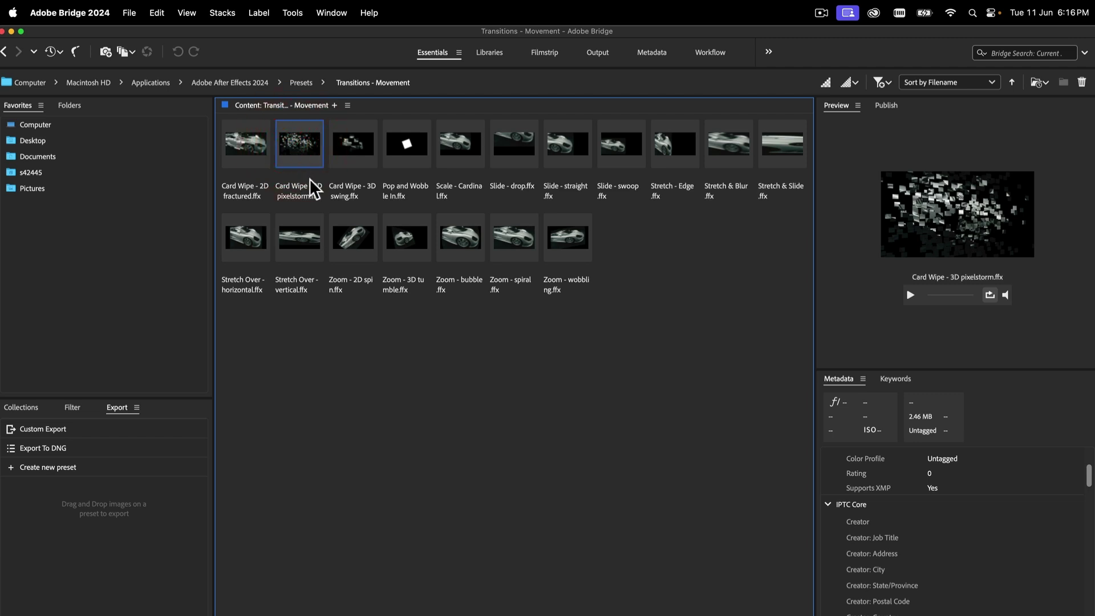
pyautogui.click(911, 295)
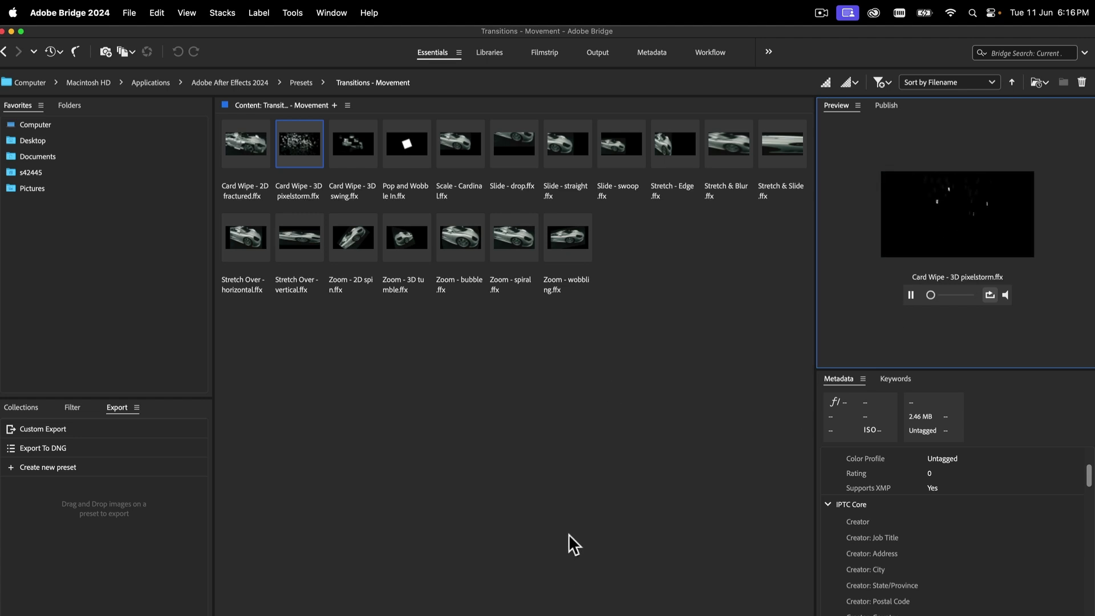
# Place Card Wipe - 3D pixelstorm onto the SP logo layer in After Effects 2024
pyautogui.rightClick(303, 151)
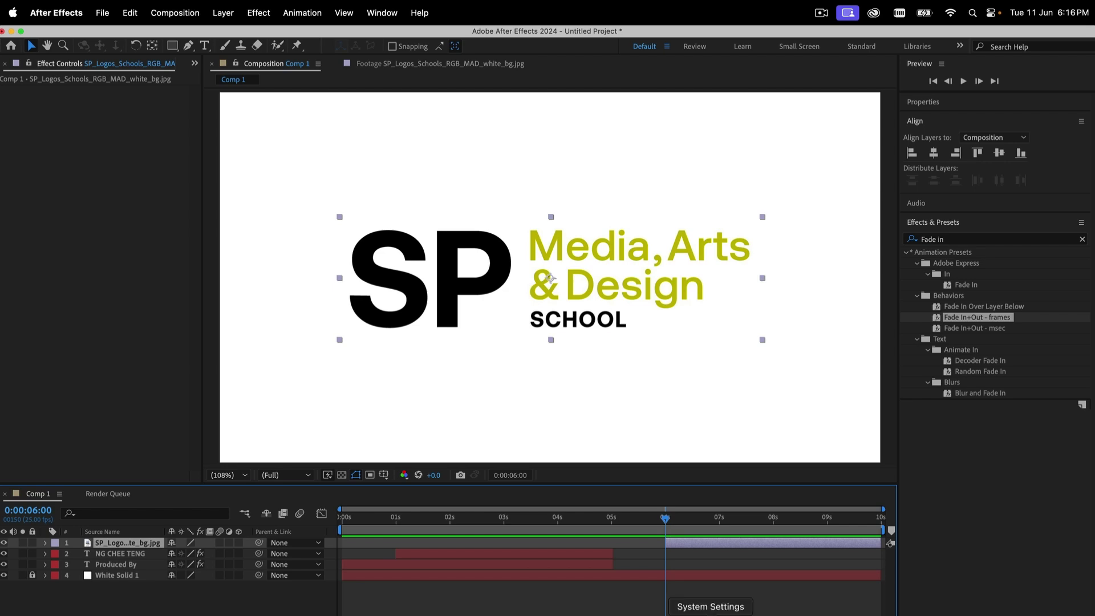
pyautogui.click(737, 614)
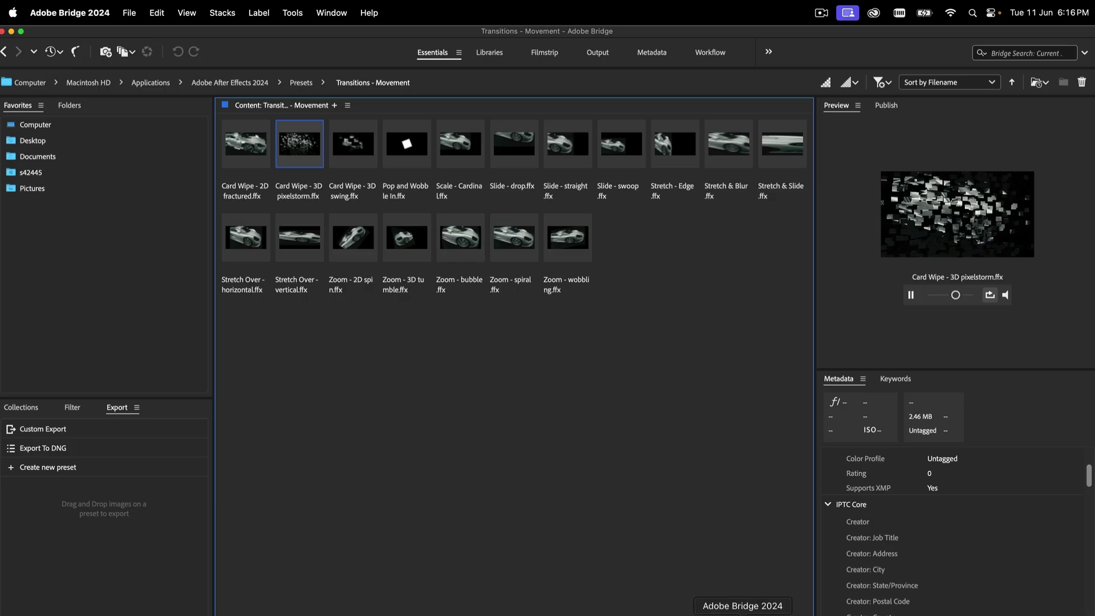
pyautogui.rightClick(308, 153)
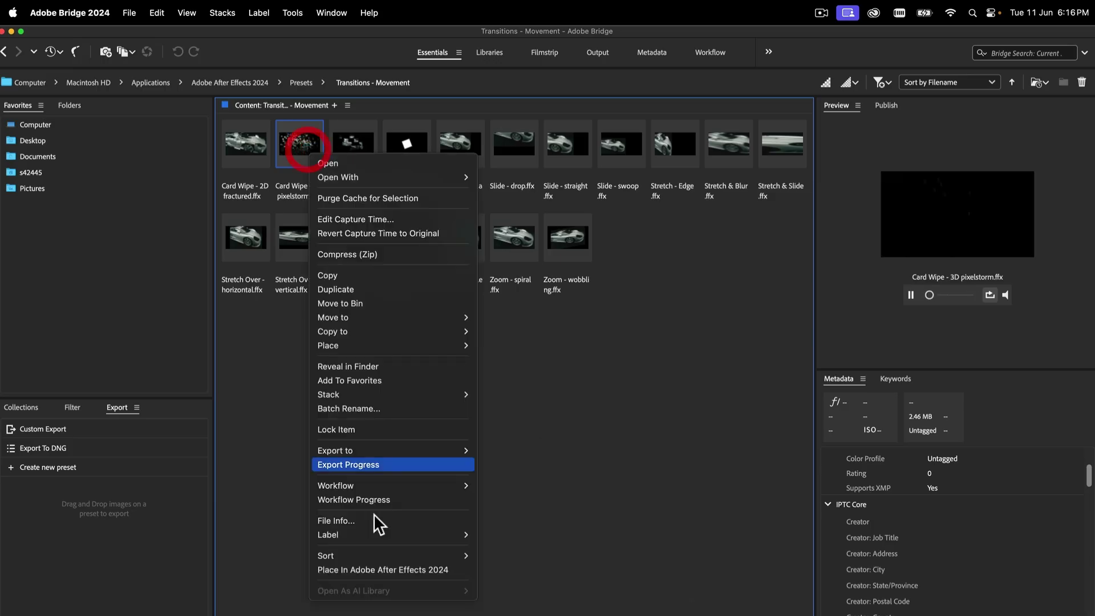
pyautogui.click(376, 569)
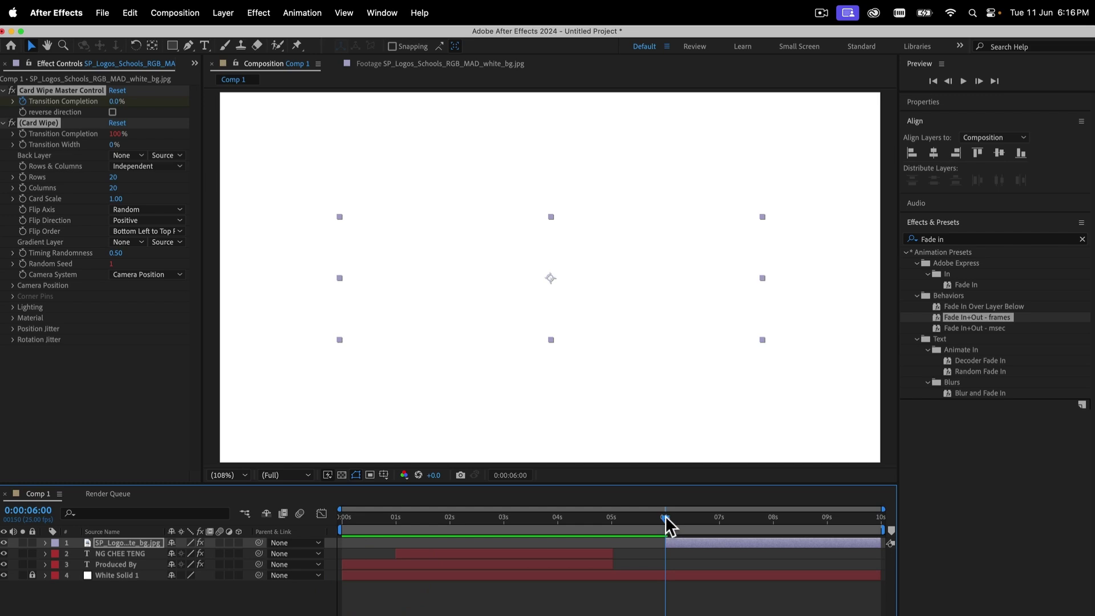
pyautogui.moveTo(665, 516); pyautogui.dragTo(792, 529)
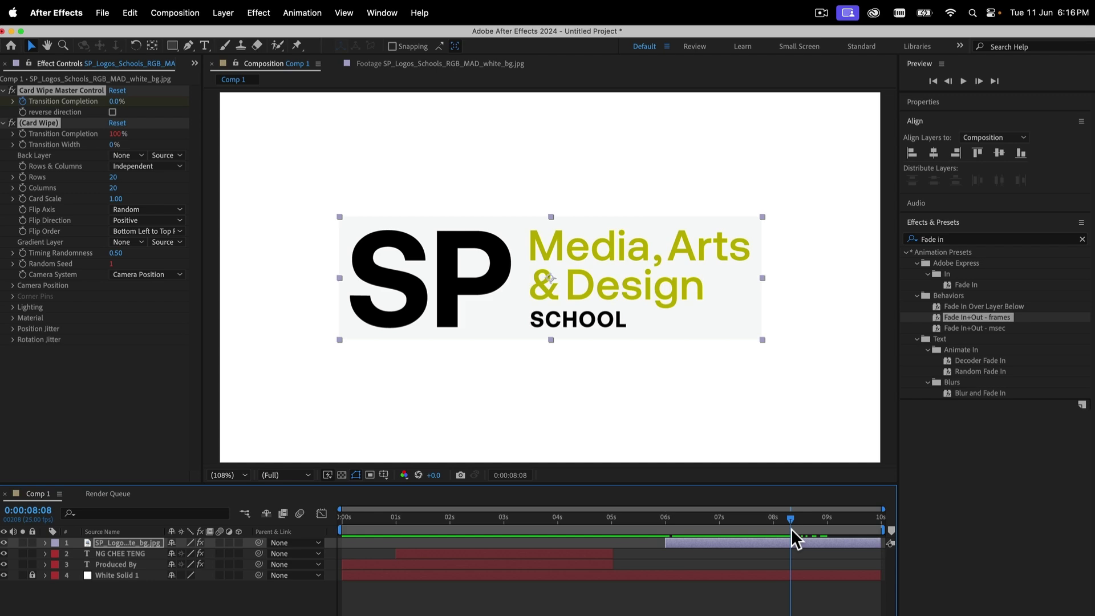
pyautogui.moveTo(789, 525); pyautogui.dragTo(647, 526)
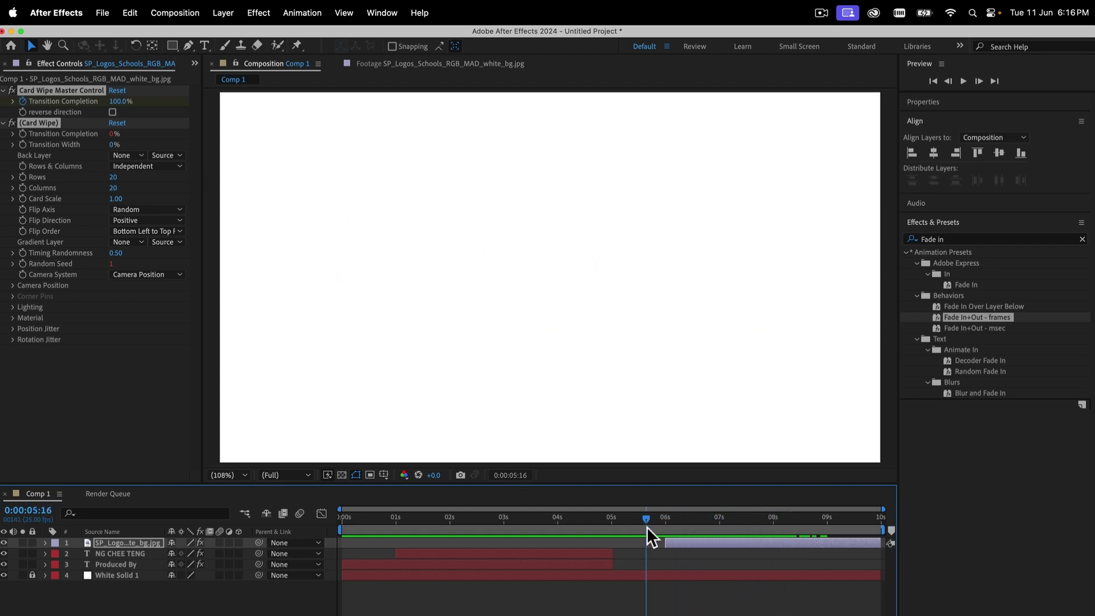
pyautogui.press('space')
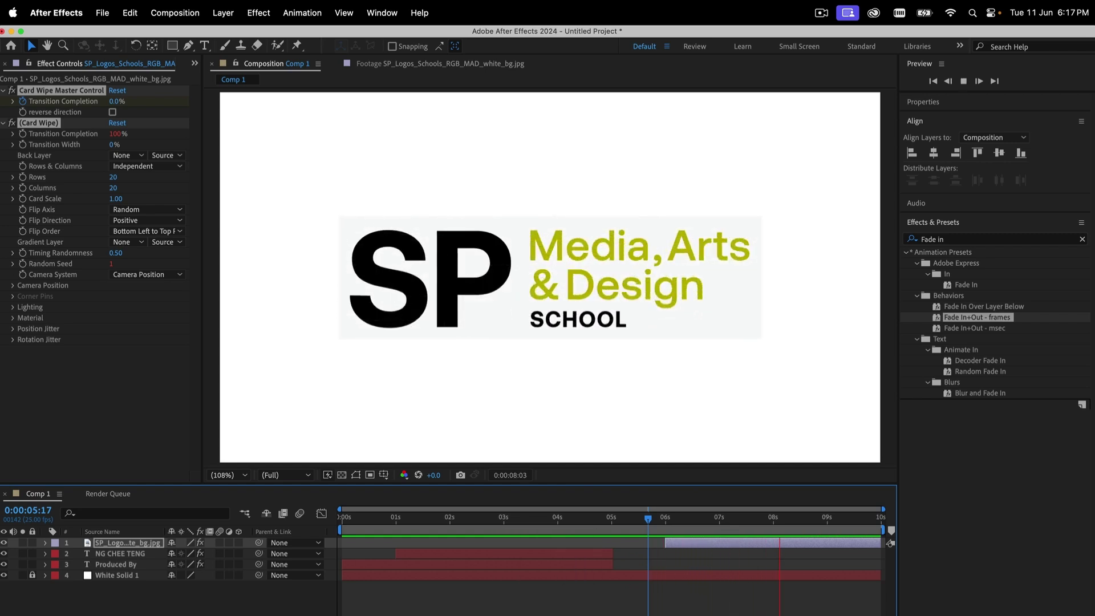
pyautogui.press('space')
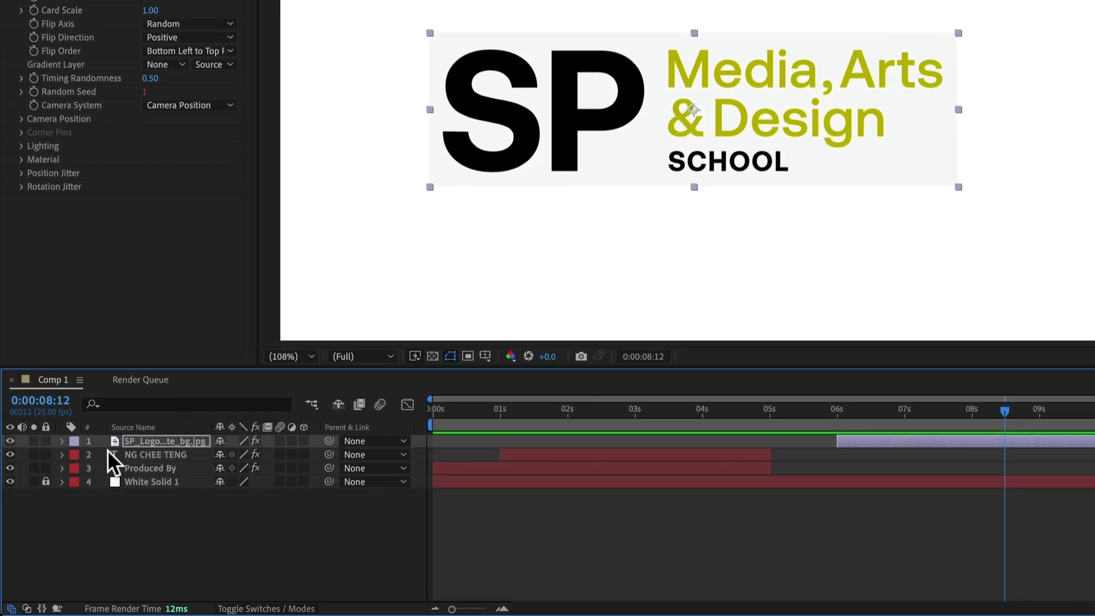
# Expand the SP logo layer down to its Card Wipe Master Control properties
pyautogui.click(61, 440)
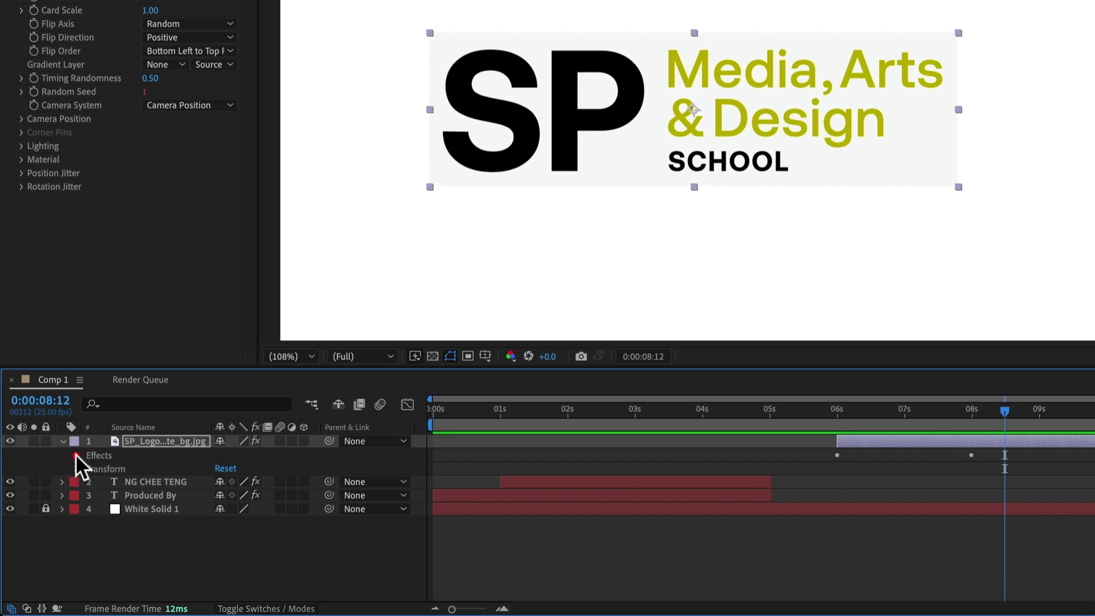
pyautogui.click(76, 454)
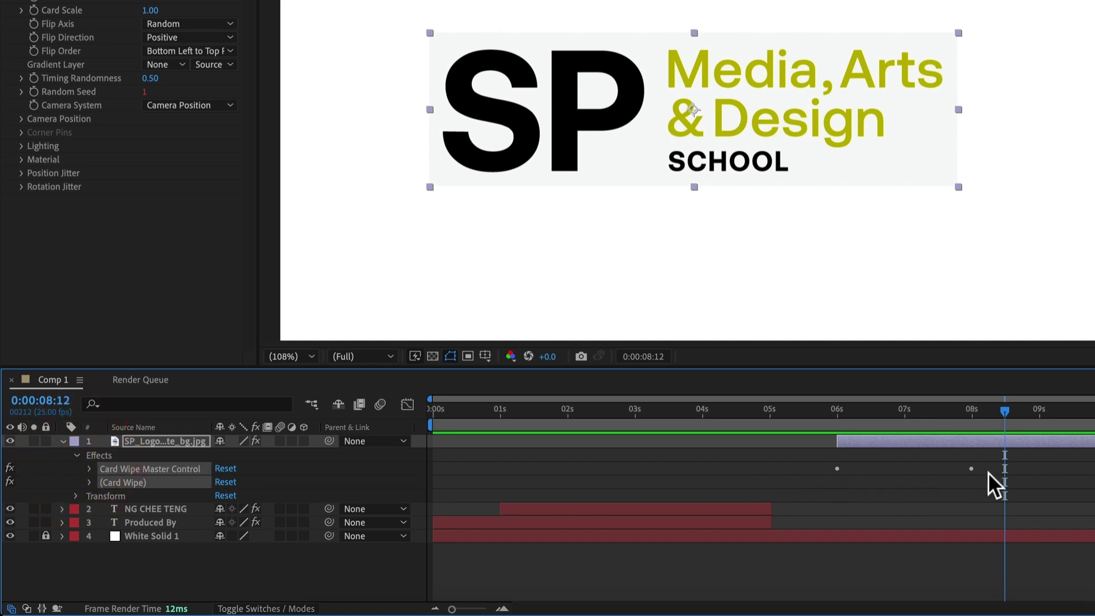
pyautogui.click(838, 466)
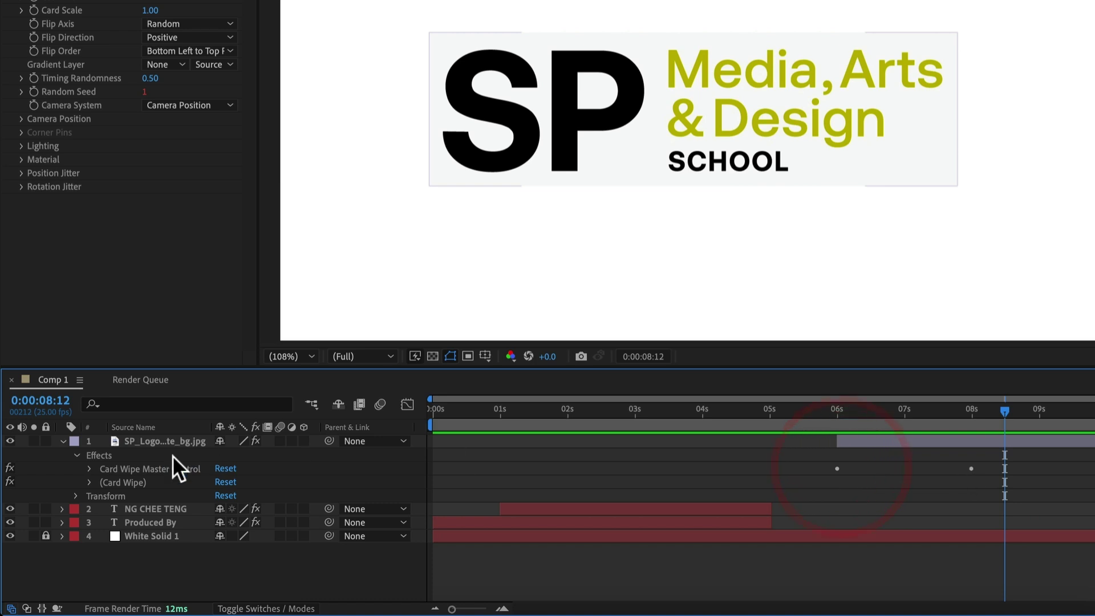
pyautogui.click(90, 469)
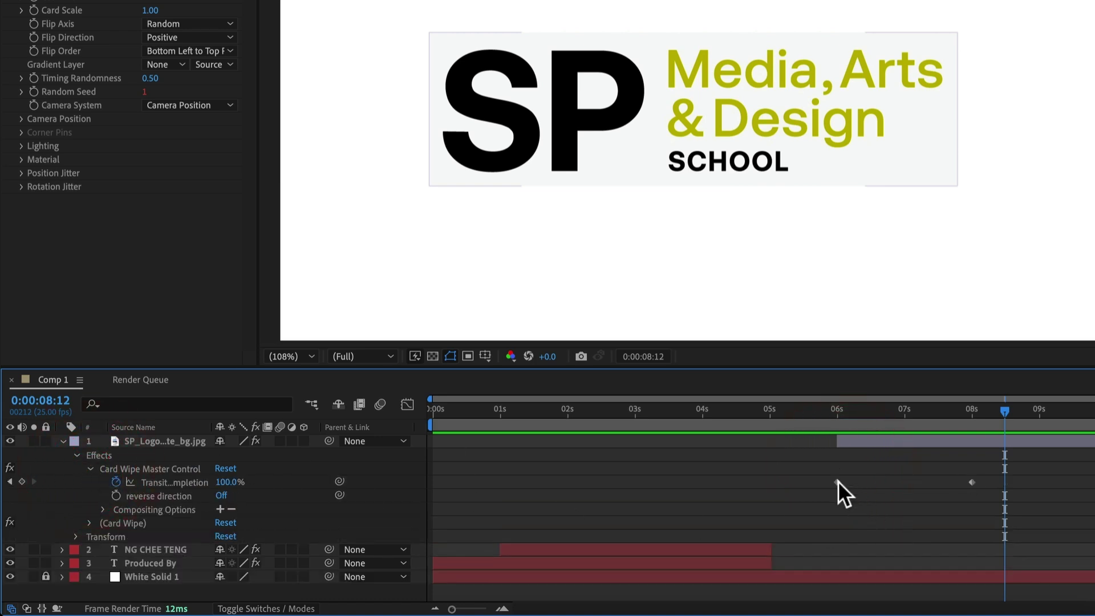
# Move the Transition Completion end keyframe from 8 seconds to 7 seconds
pyautogui.moveTo(971, 482)
pyautogui.click(840, 480)
pyautogui.moveTo(847, 408); pyautogui.dragTo(836, 407)
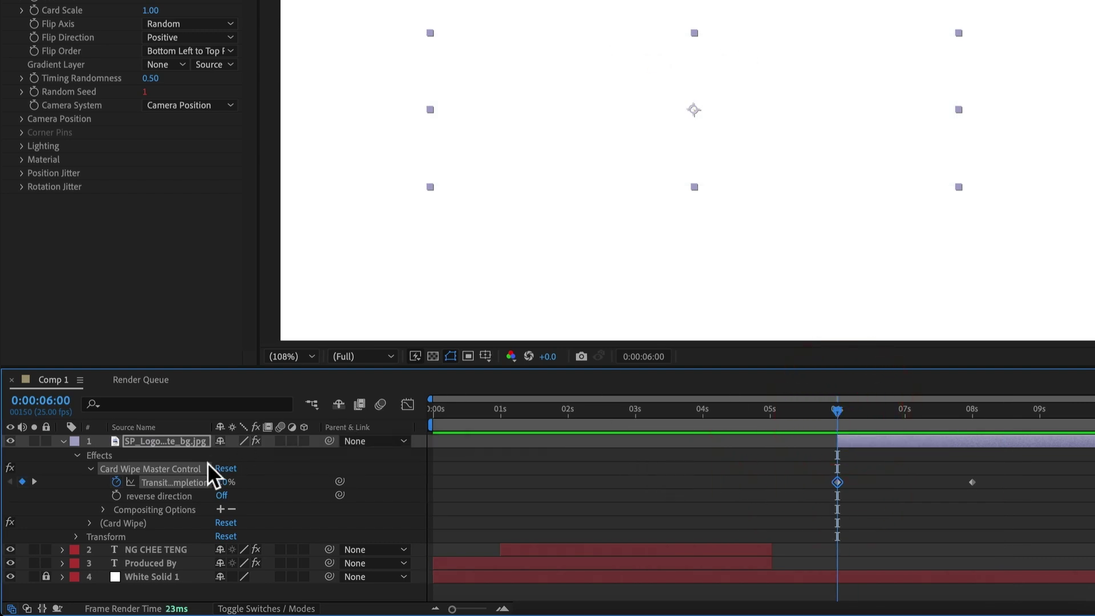
pyautogui.moveTo(841, 409); pyautogui.dragTo(974, 420)
pyautogui.press('shift')
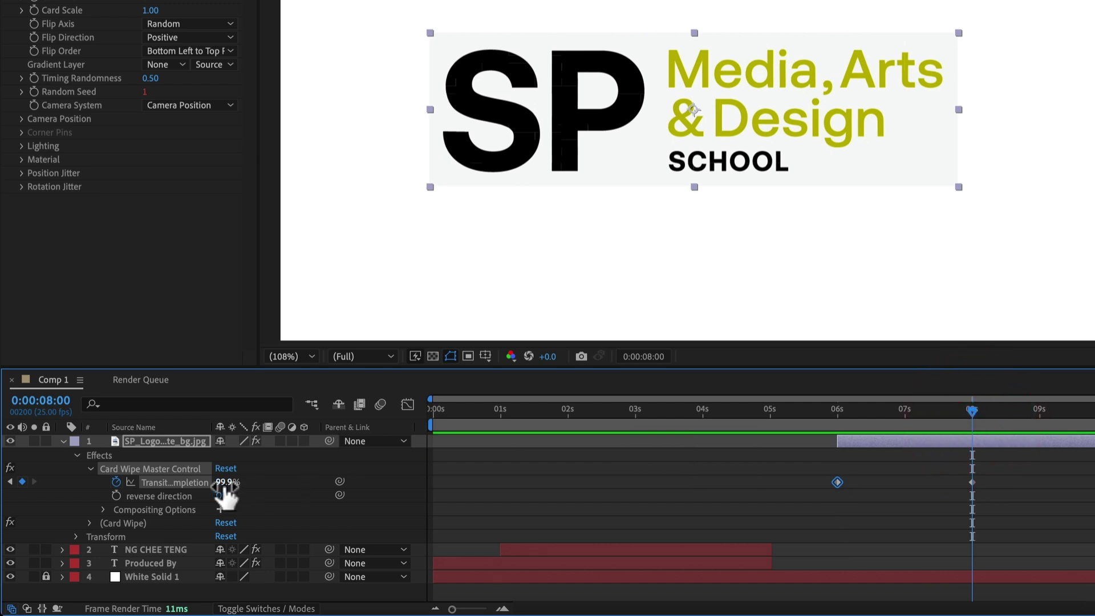
pyautogui.click(972, 482)
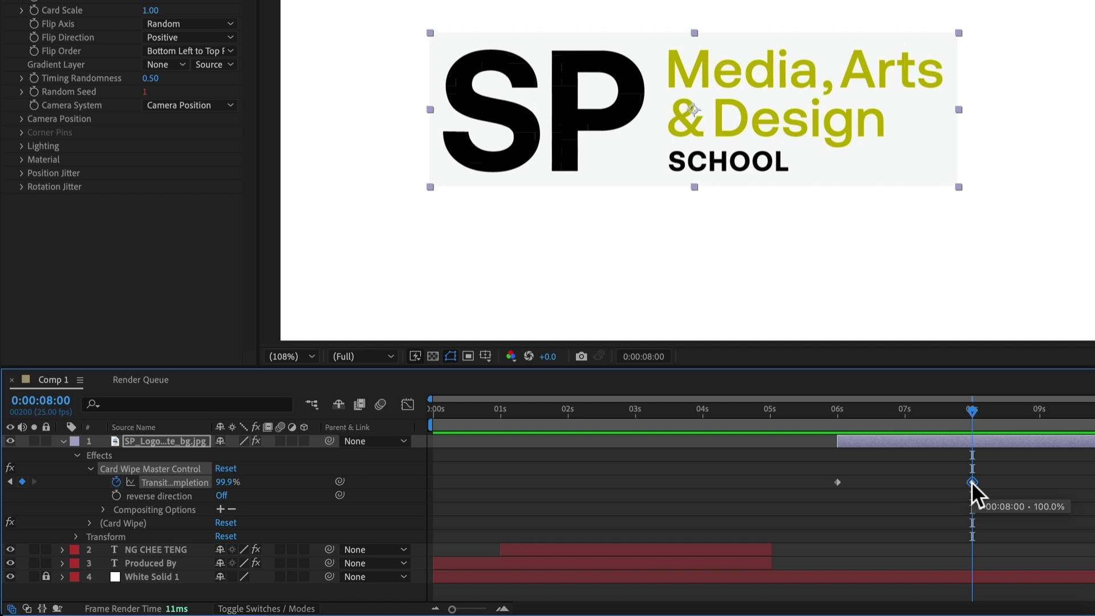
pyautogui.moveTo(971, 481); pyautogui.dragTo(905, 477)
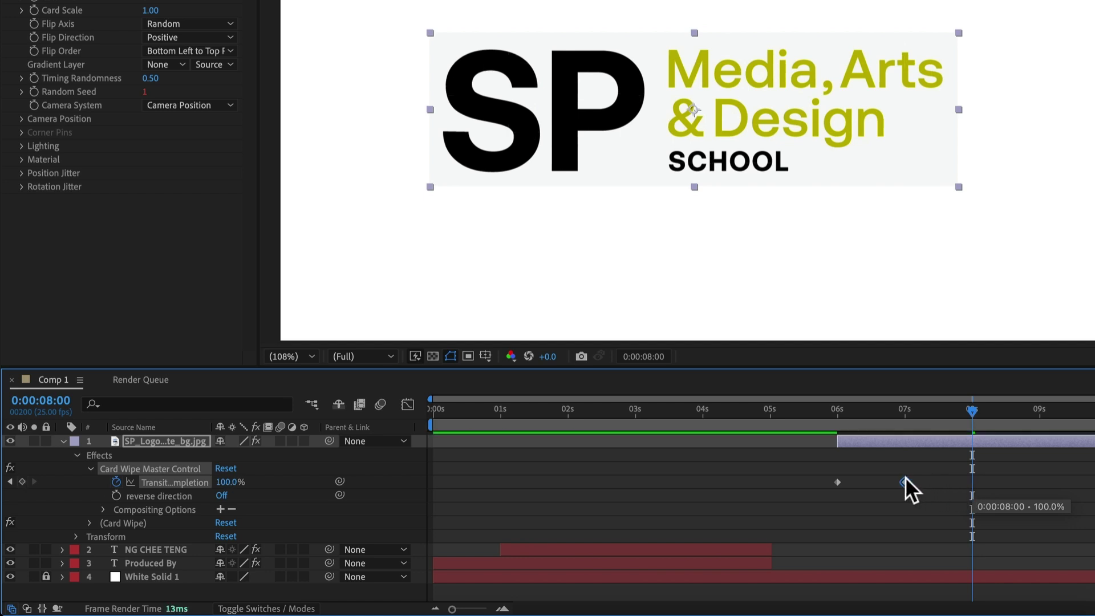
# Preview the shortened card wipe from just before it starts, then deselect the keyframe
pyautogui.click(822, 408)
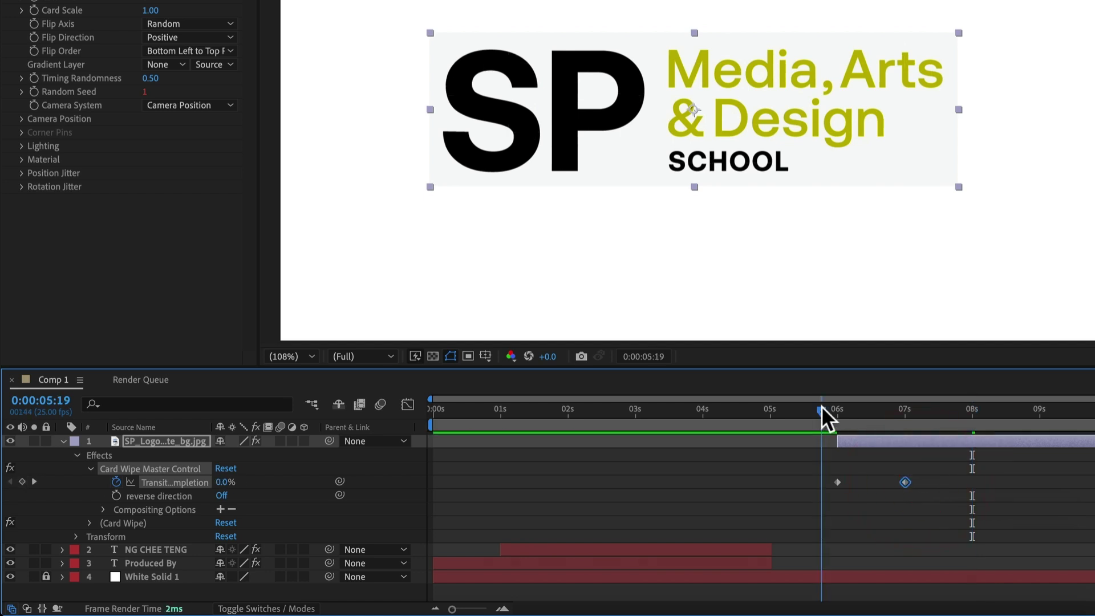
pyautogui.press('space')
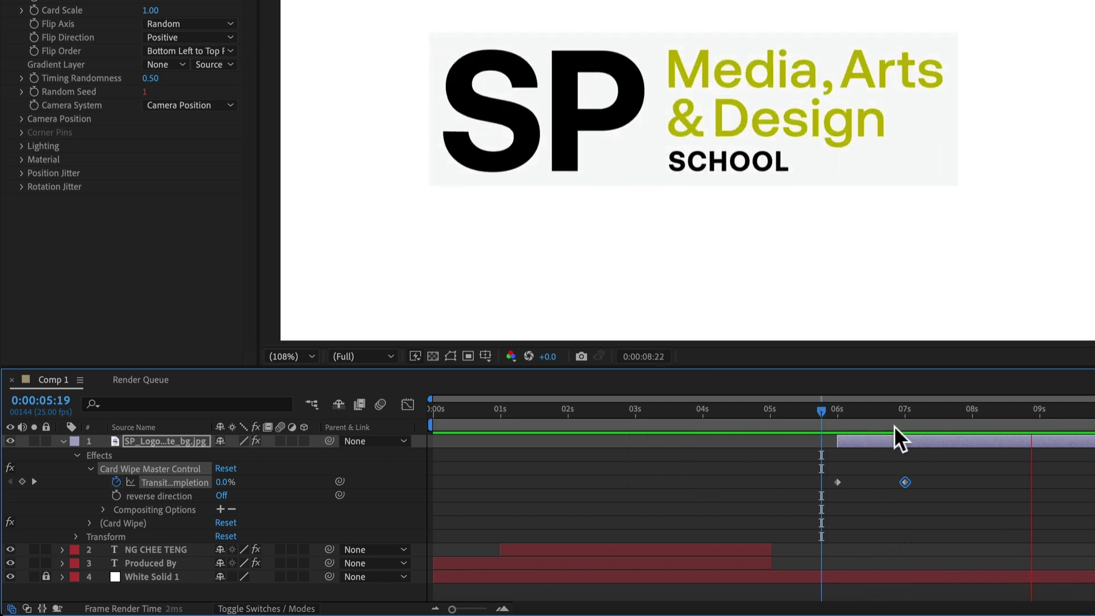
pyautogui.press('space')
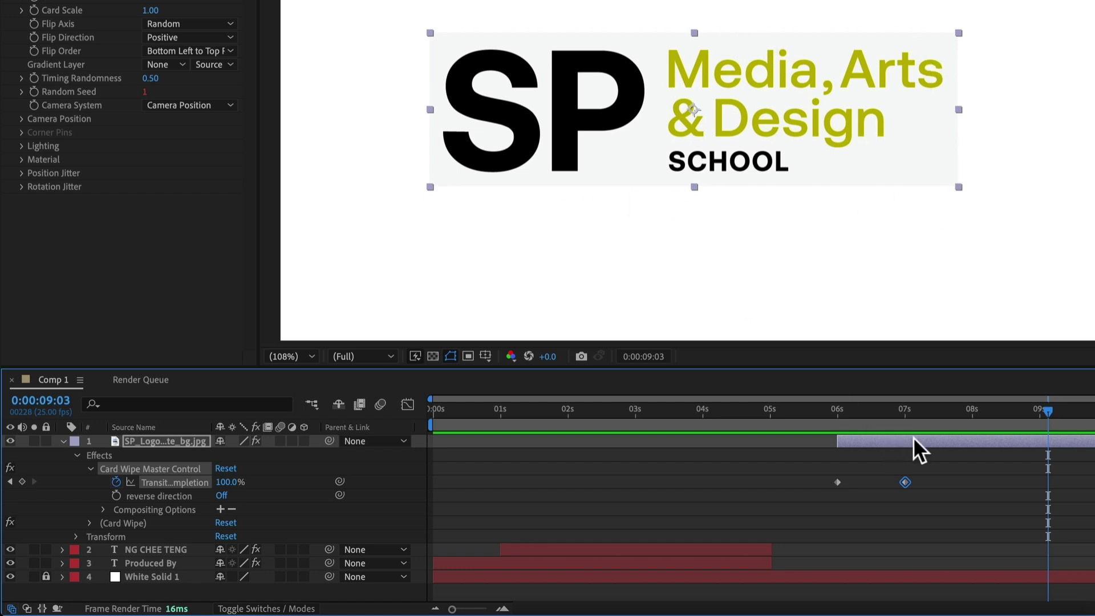
pyautogui.click(860, 440)
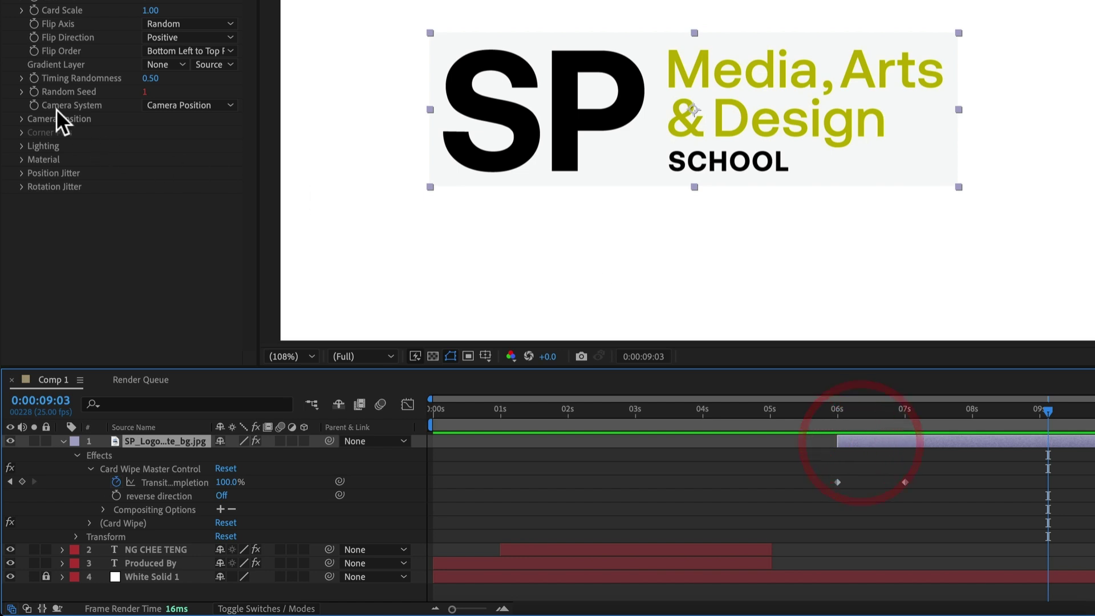
# Set Card Wipe Lighting's Light Depth to 5.000, then collapse the logo layer's properties
pyautogui.click(22, 146)
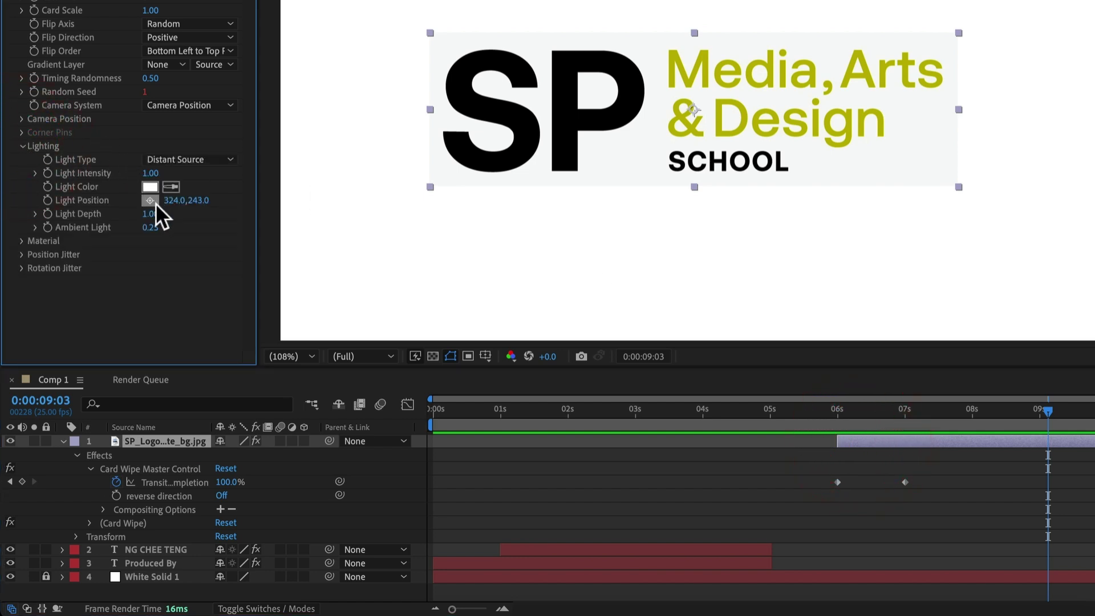
pyautogui.click(35, 214)
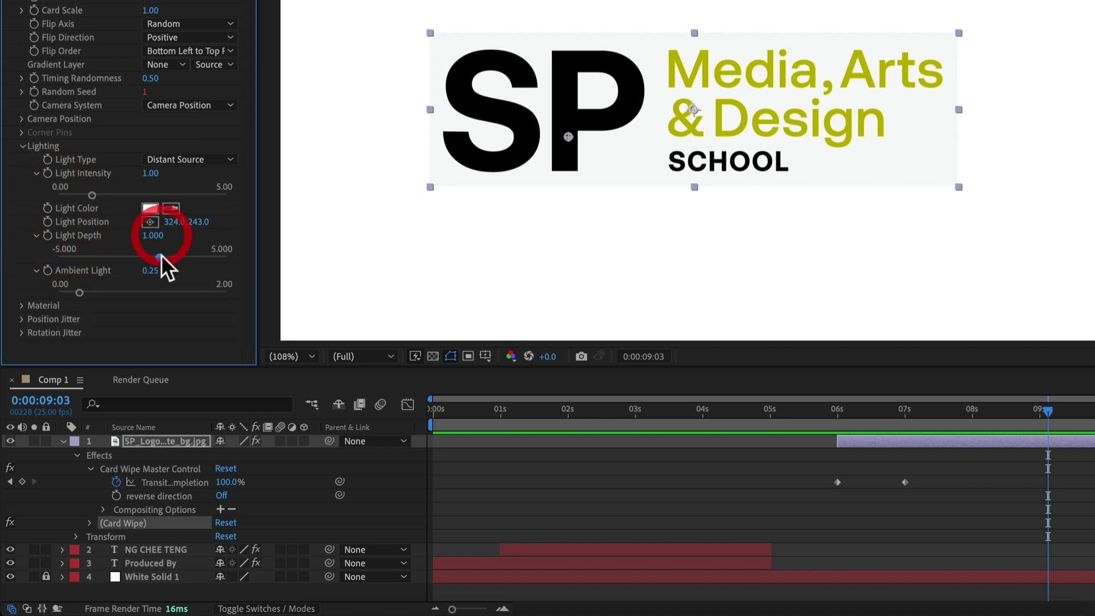
pyautogui.moveTo(160, 255); pyautogui.dragTo(238, 259)
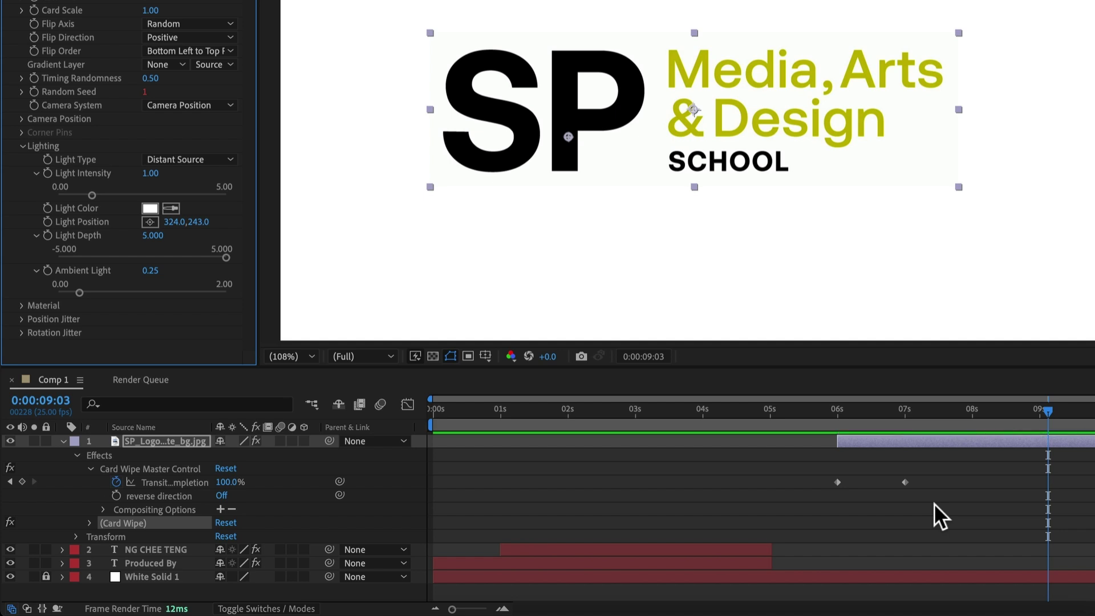
pyautogui.press('u')
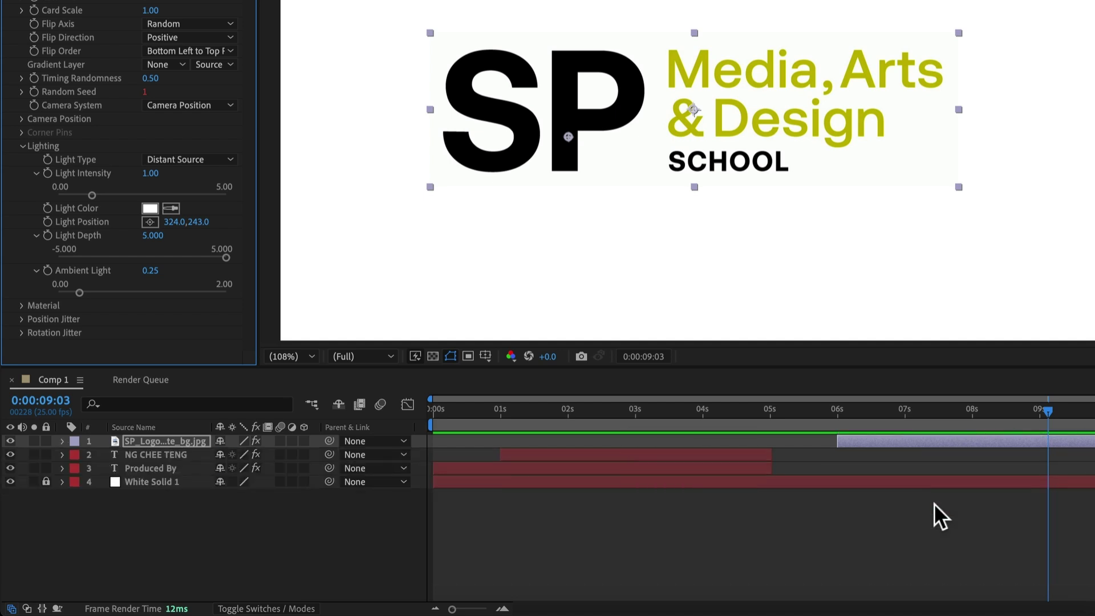
pyautogui.press('u')
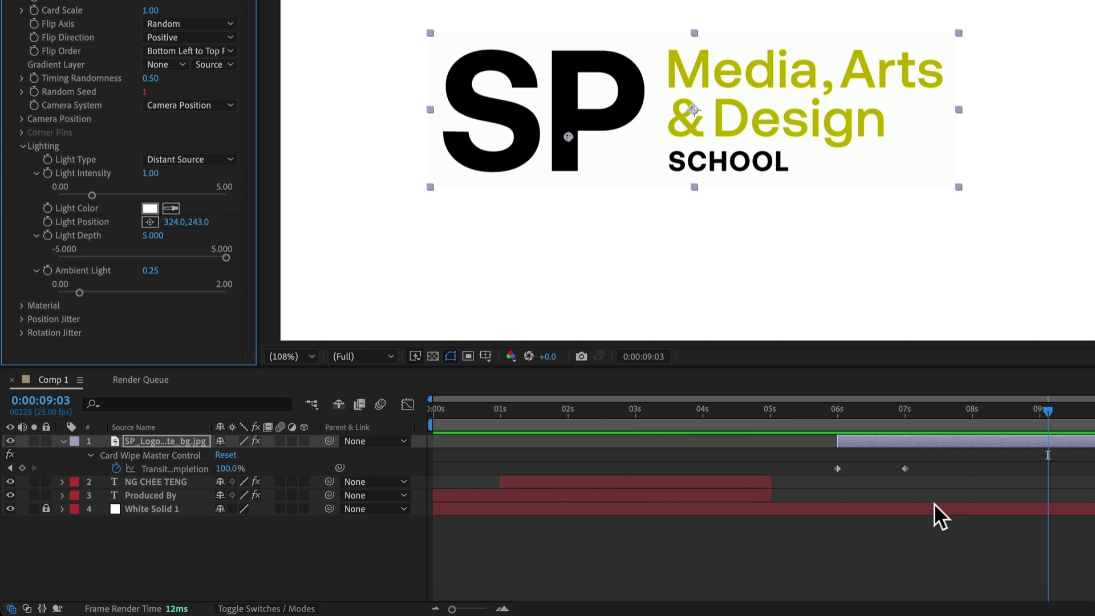
pyautogui.press('u')
pyautogui.press('u')
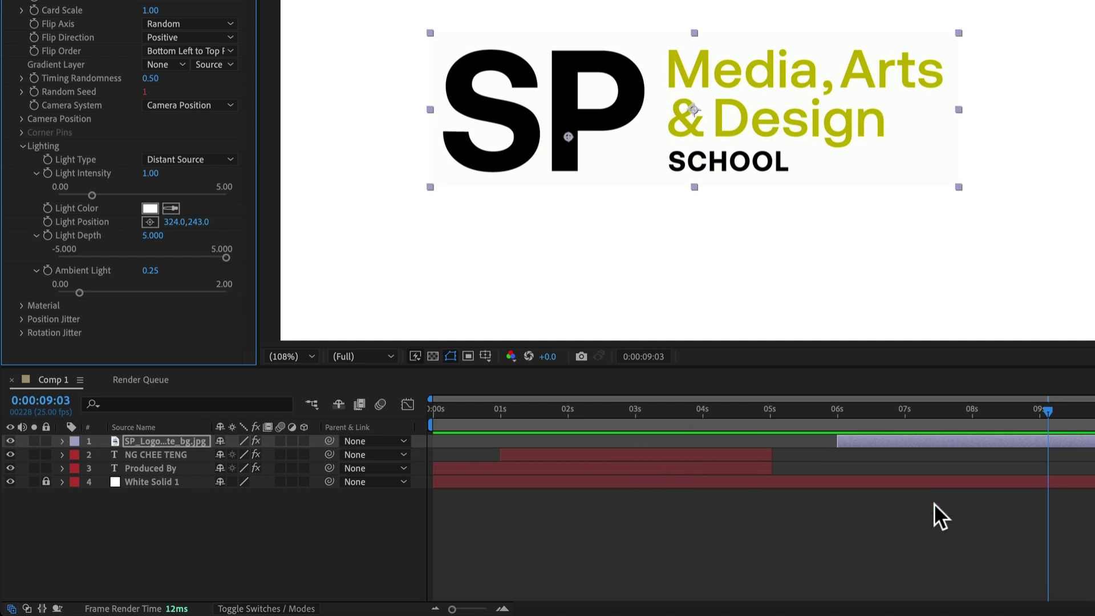
pyautogui.moveTo(1008, 411); pyautogui.dragTo(406, 414)
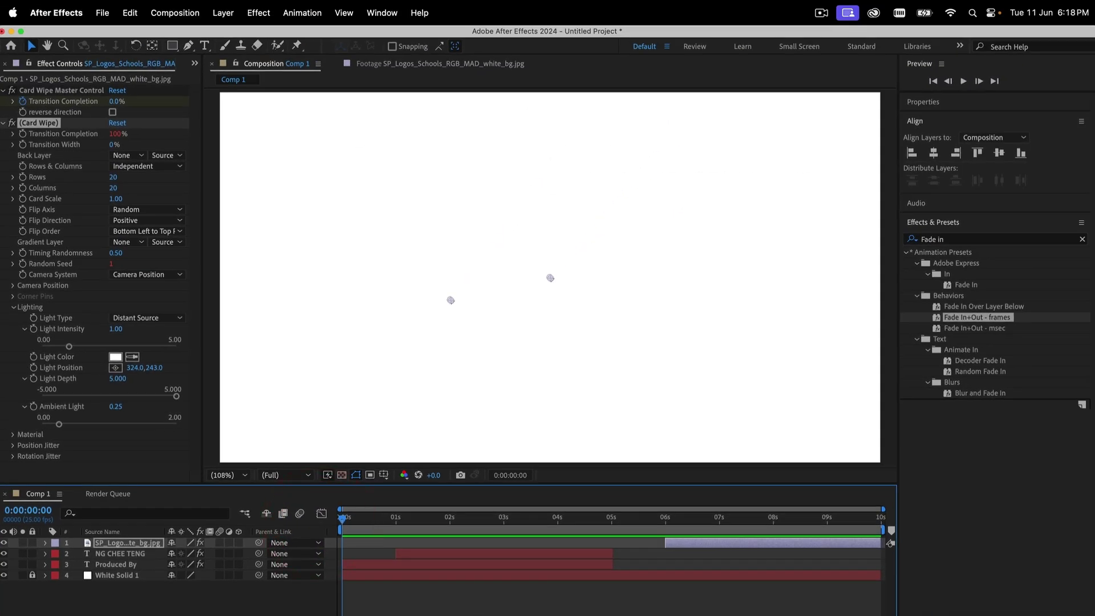
pyautogui.press('space')
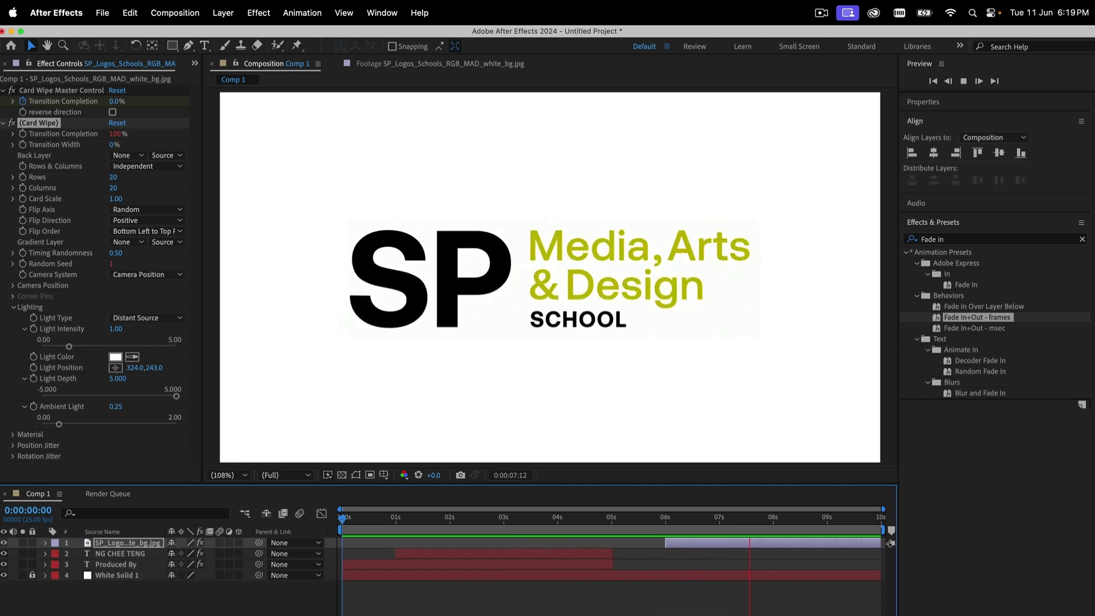
pyautogui.press('space')
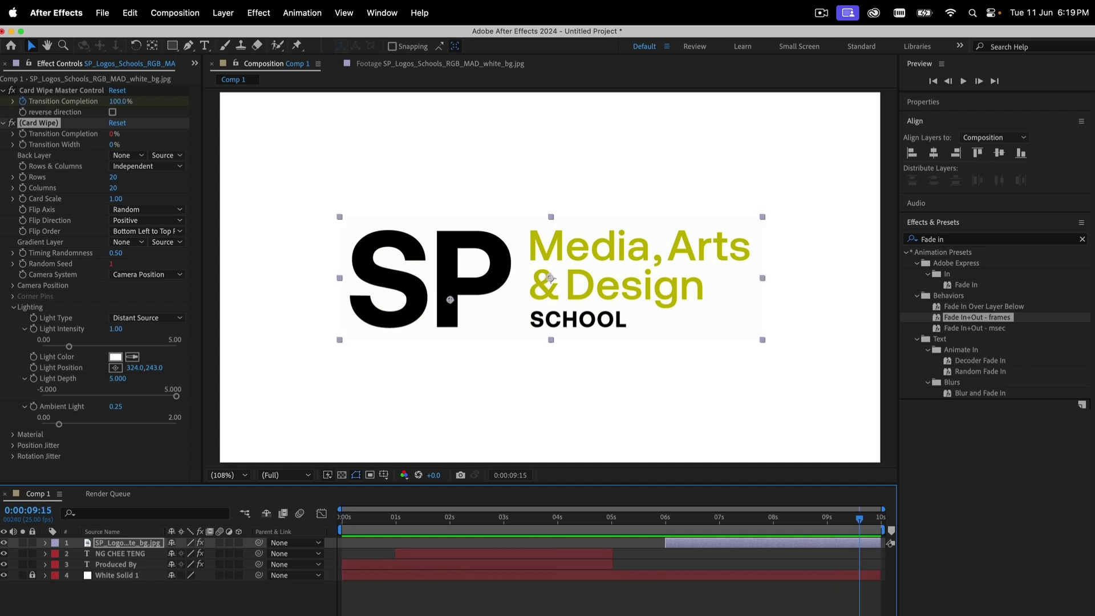
# Save the project as Credits.aep under Projects > AE Demo Project
pyautogui.click(103, 12)
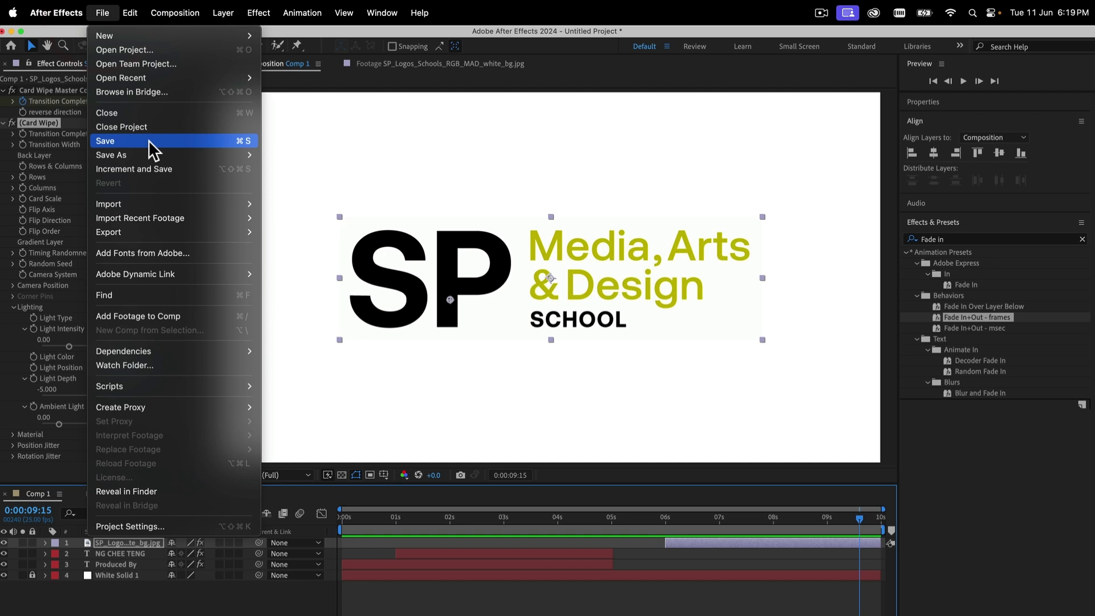
pyautogui.moveTo(153, 150)
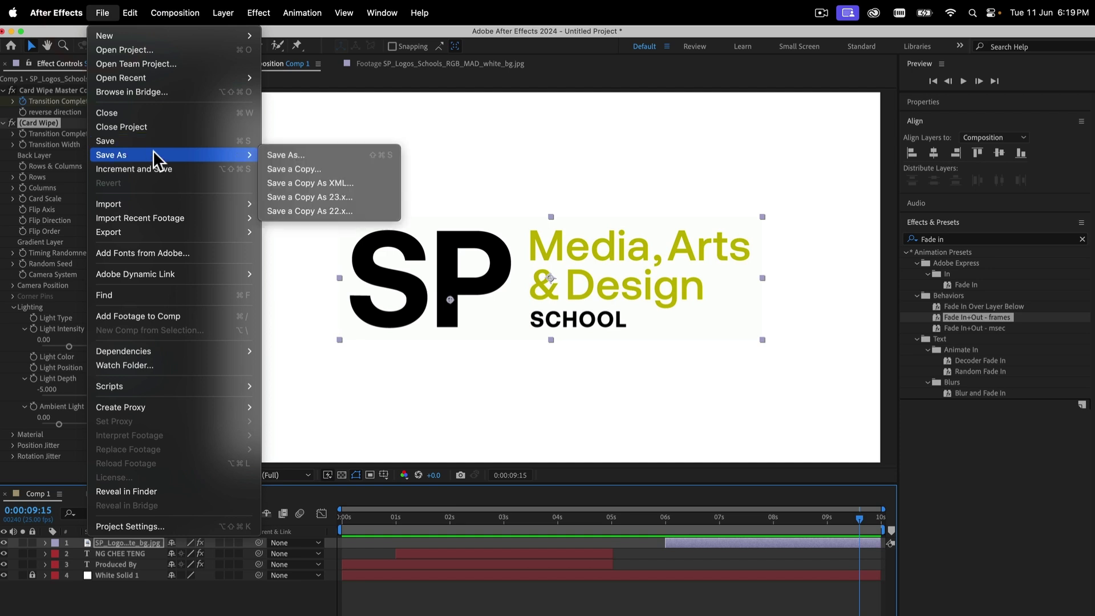
pyautogui.click(289, 152)
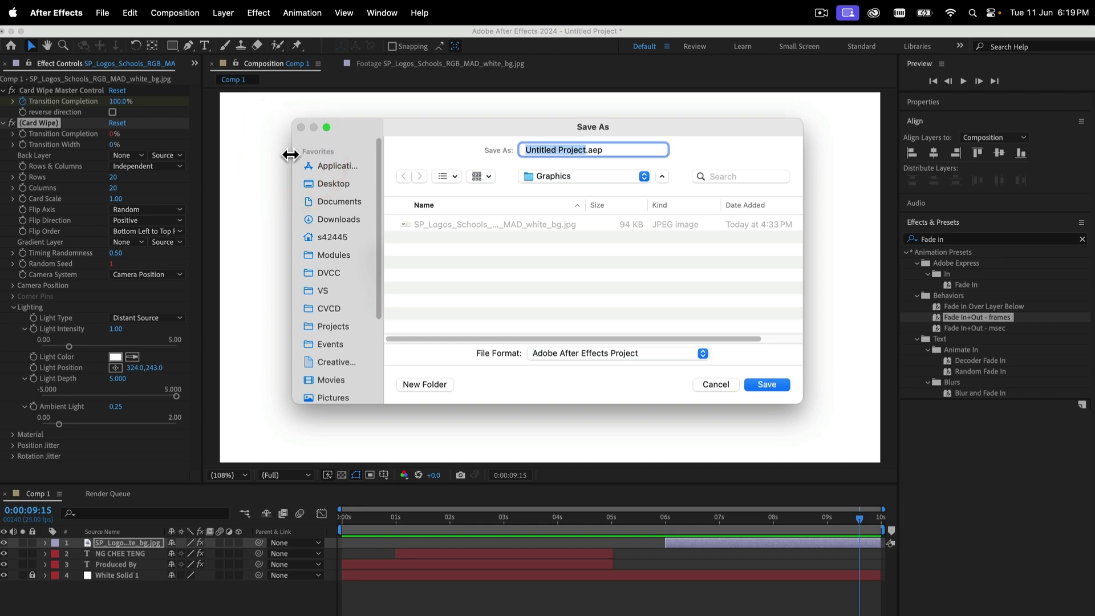
pyautogui.click(340, 328)
pyautogui.doubleClick(458, 224)
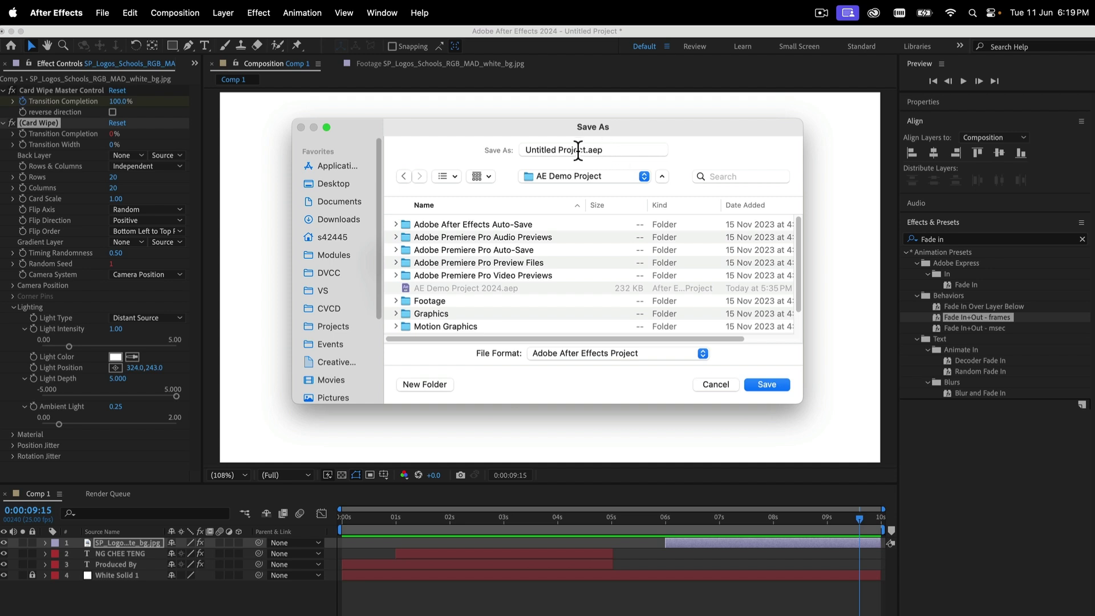
pyautogui.moveTo(586, 148); pyautogui.dragTo(488, 142)
pyautogui.write('Credits')
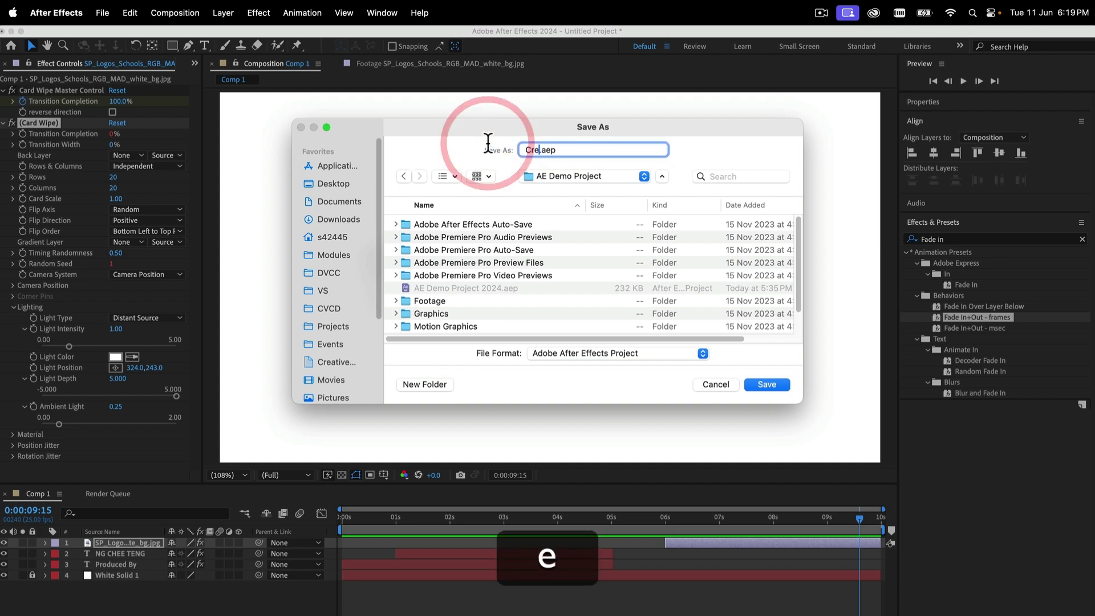
pyautogui.click(774, 385)
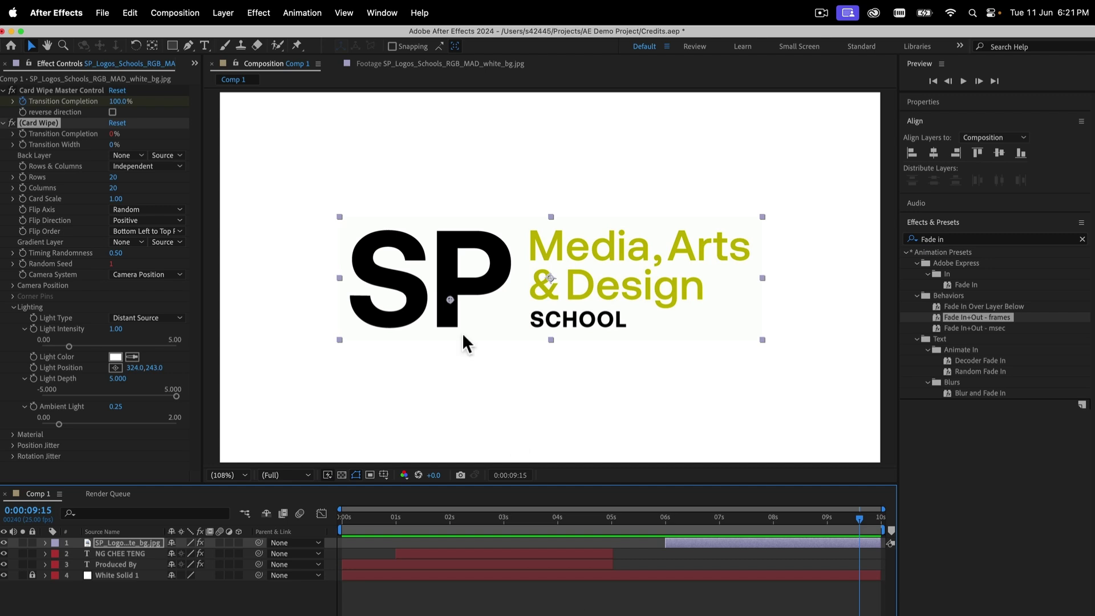
# Add Comp 1 to the Render Queue and confirm its Best Settings render settings
pyautogui.click(181, 11)
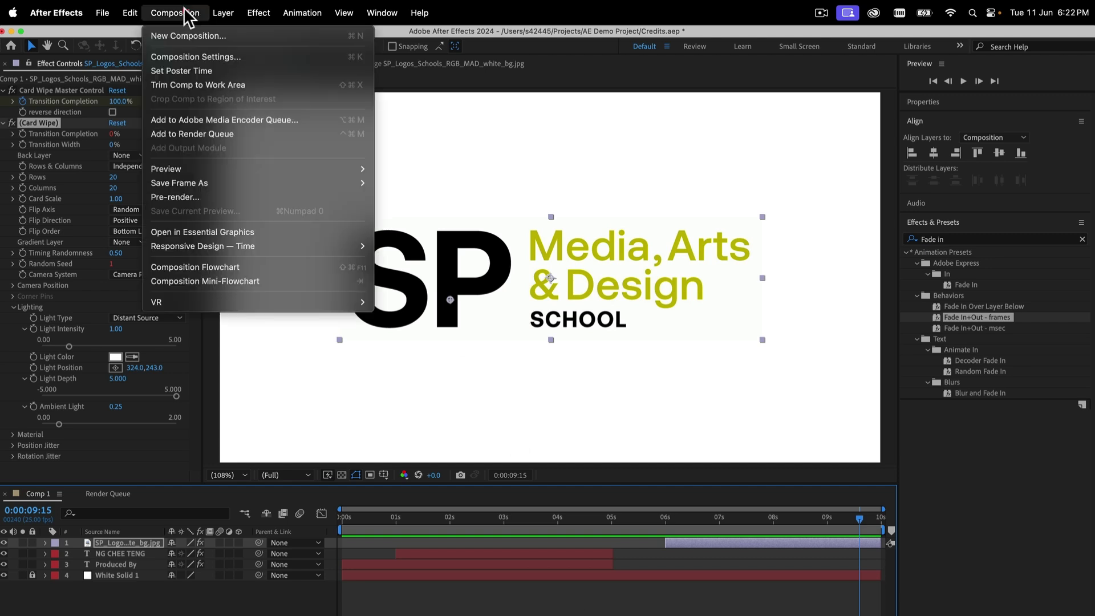
pyautogui.click(209, 132)
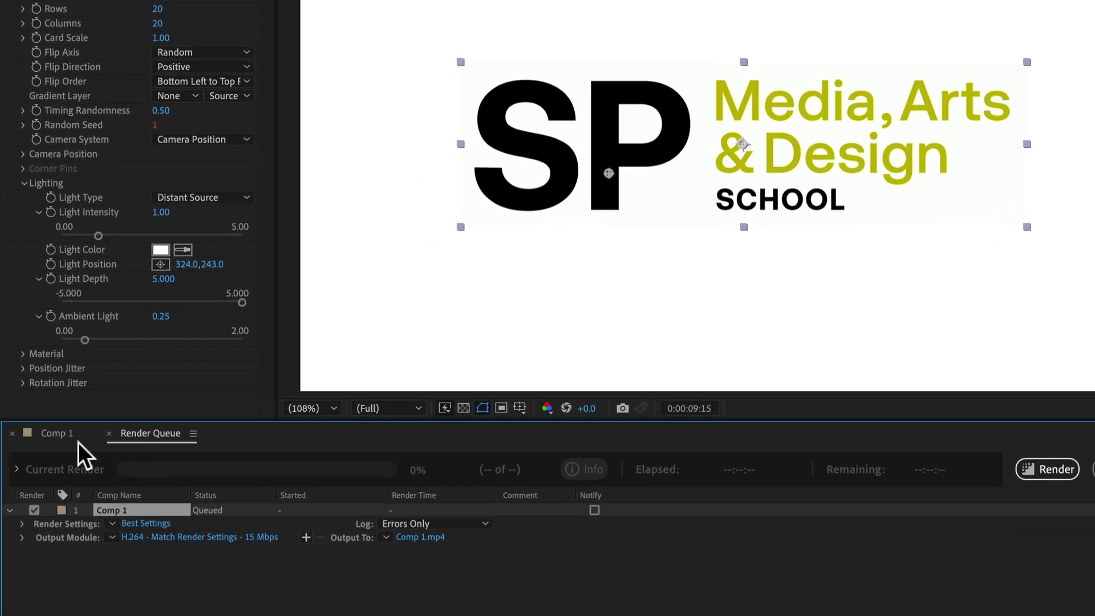
pyautogui.moveTo(77, 444); pyautogui.dragTo(209, 444)
pyautogui.click(156, 523)
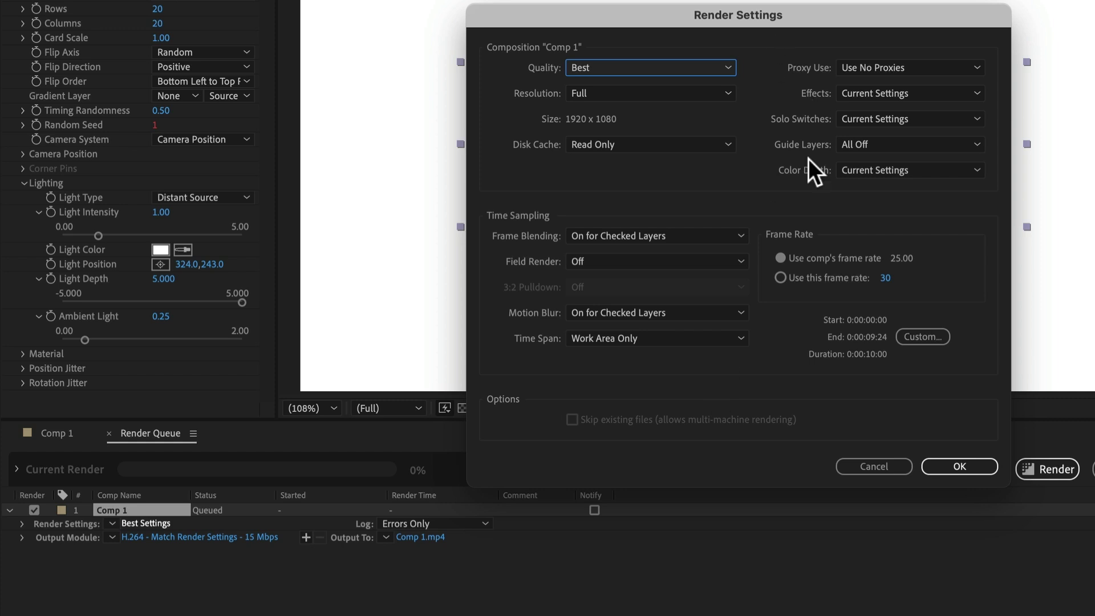
pyautogui.click(953, 466)
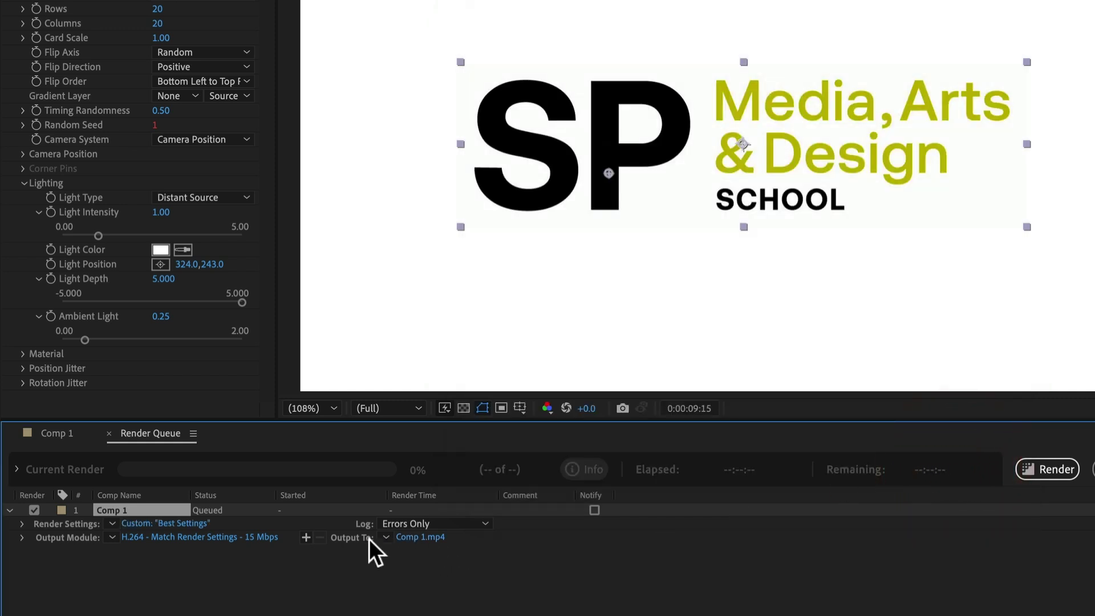
# Name the output file Credits.mp4 and render Comp 1
pyautogui.click(432, 536)
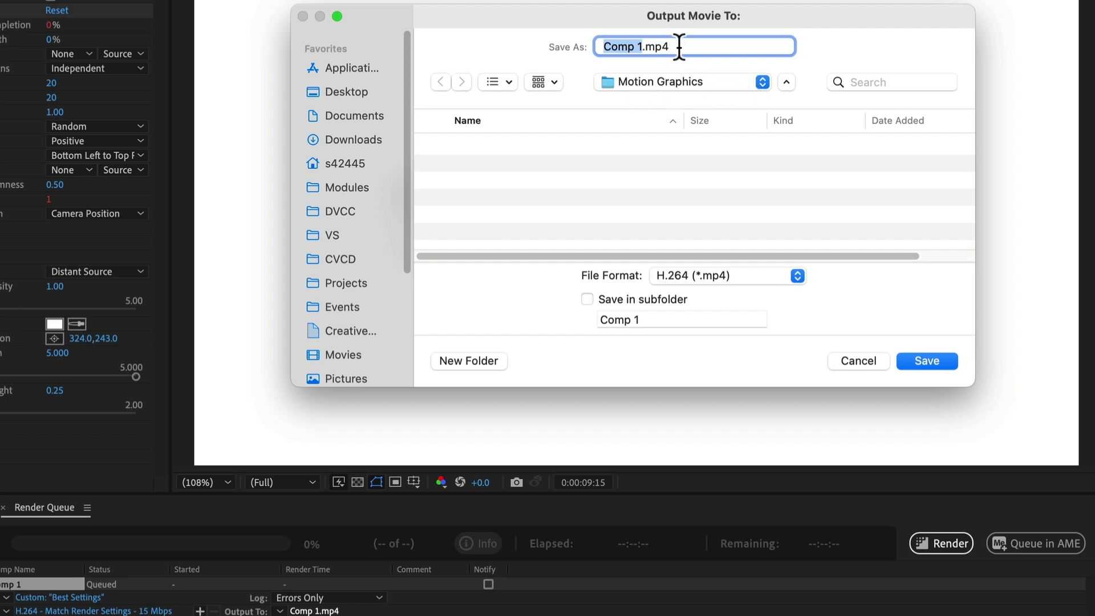
pyautogui.write('Credits')
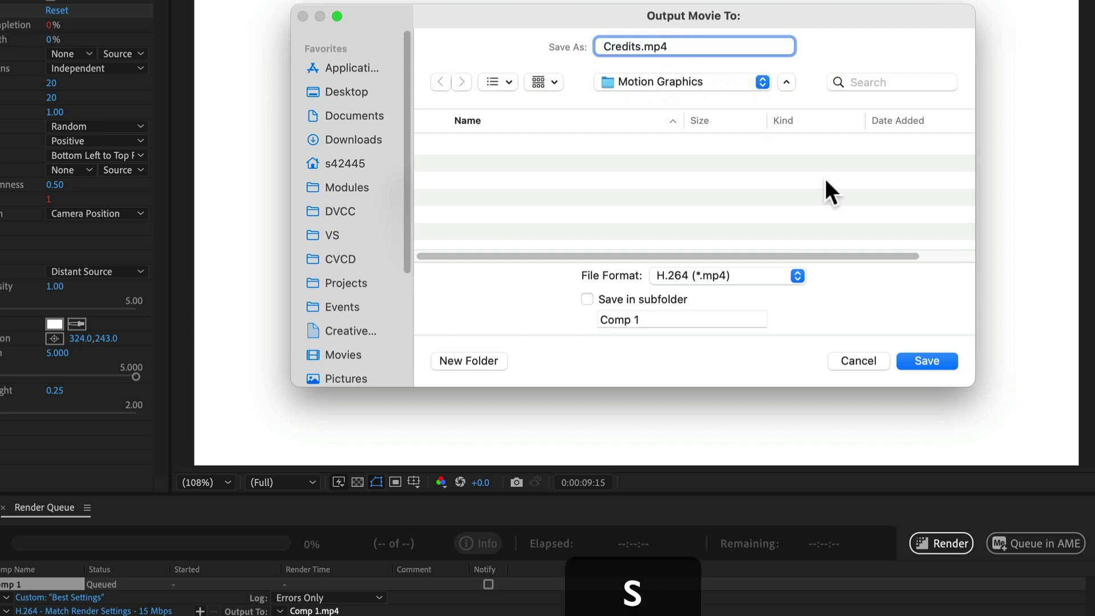
pyautogui.click(926, 359)
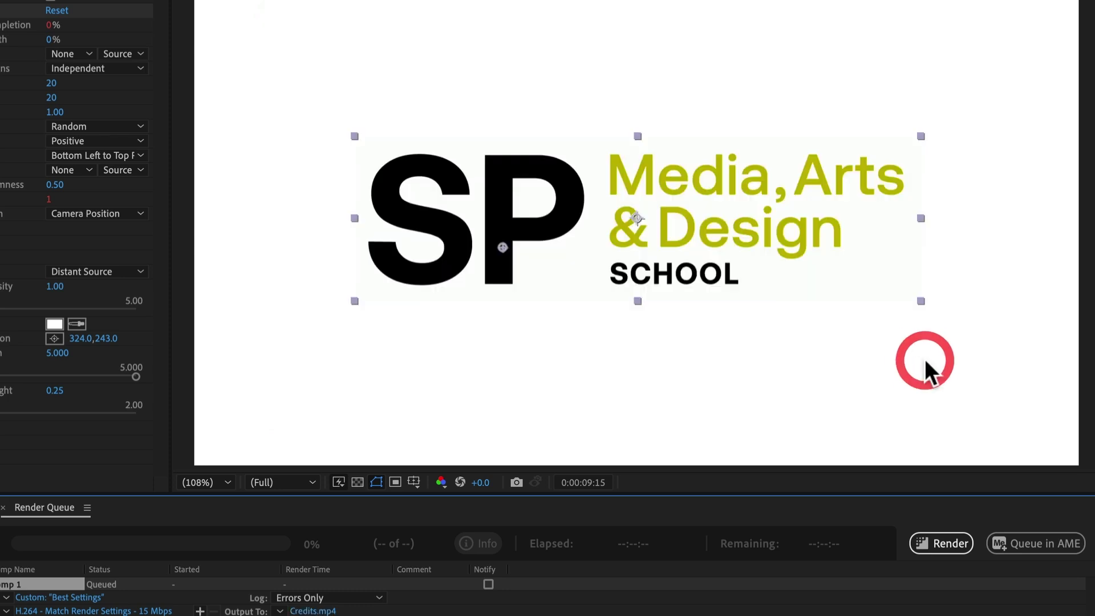
pyautogui.click(953, 545)
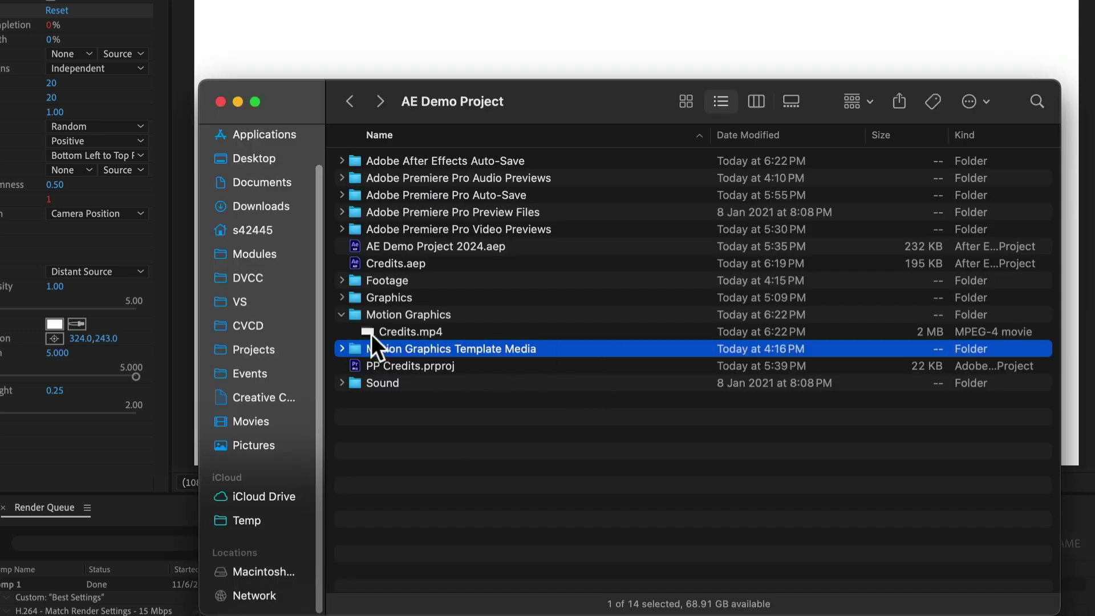
# Open the Direct Import sequence from _Sequences, then select the Motion Graphics bin
pyautogui.click(400, 314)
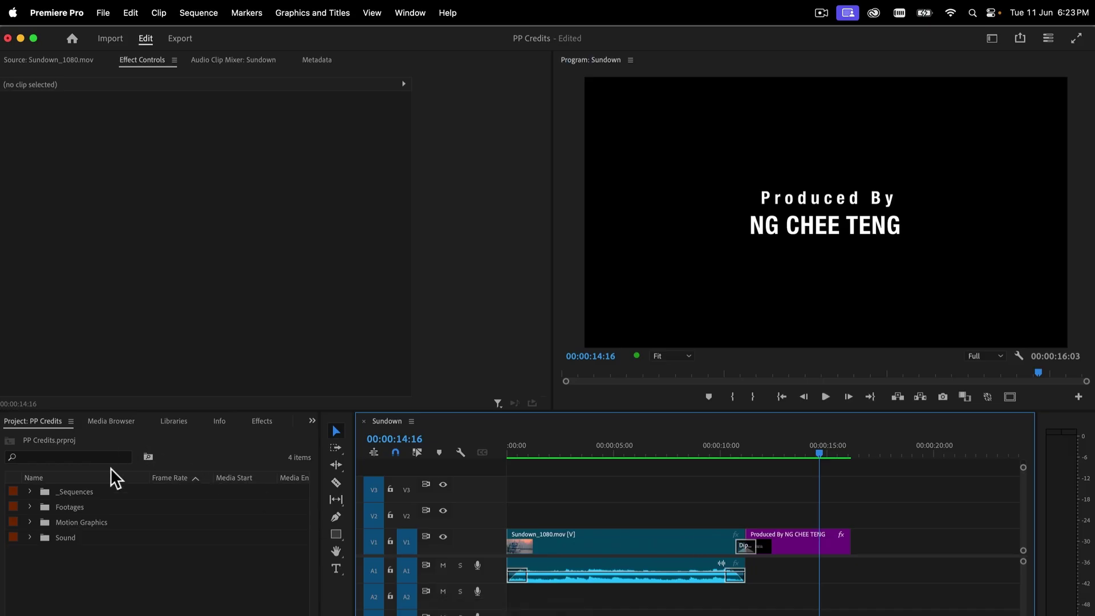
pyautogui.click(30, 492)
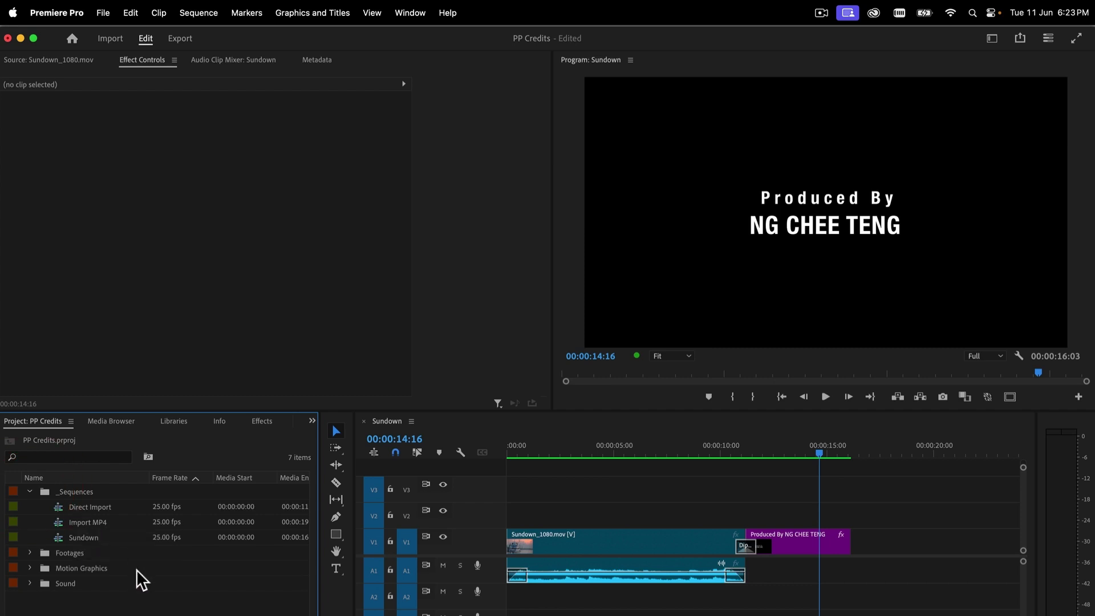
pyautogui.doubleClick(60, 506)
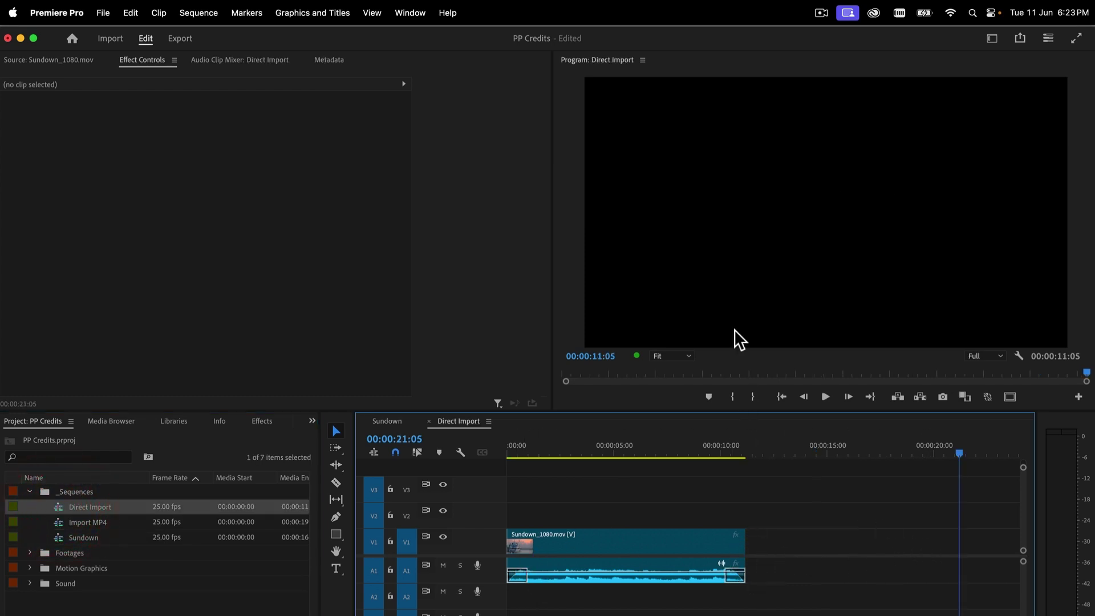
pyautogui.click(41, 567)
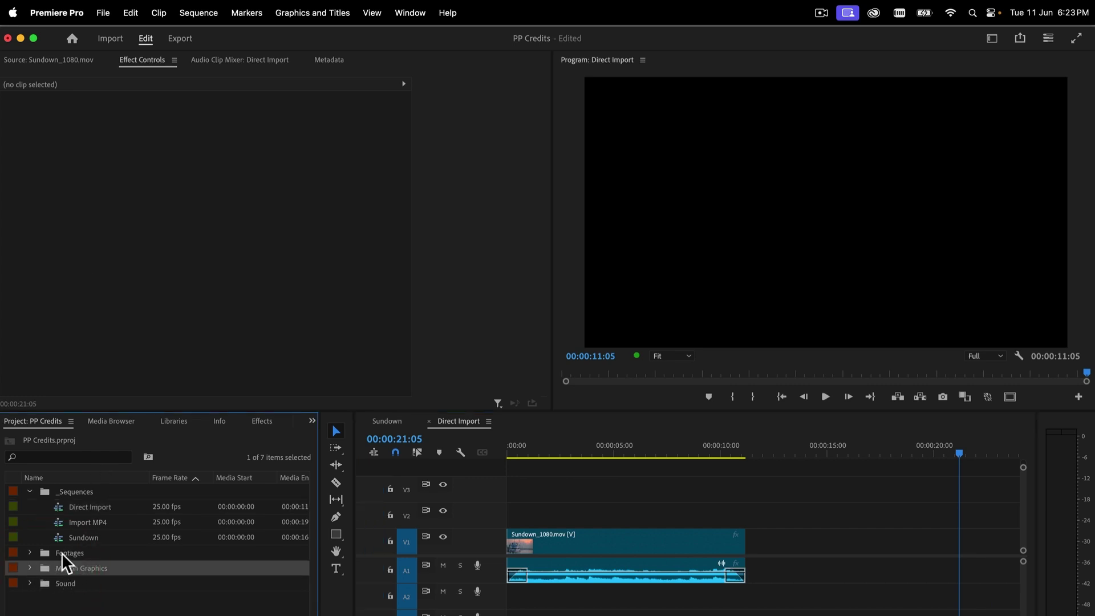
pyautogui.rightClick(46, 569)
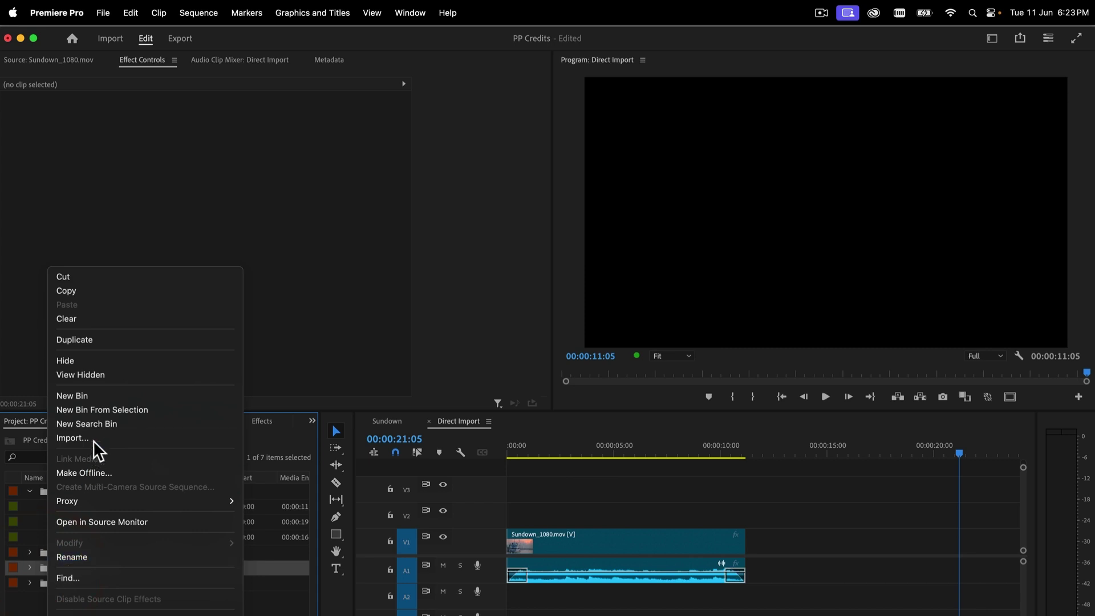
# Import Comp 1 from Projects > AE Demo Project > Credits.aep into the Motion Graphics bin
pyautogui.click(106, 12)
pyautogui.click(106, 12)
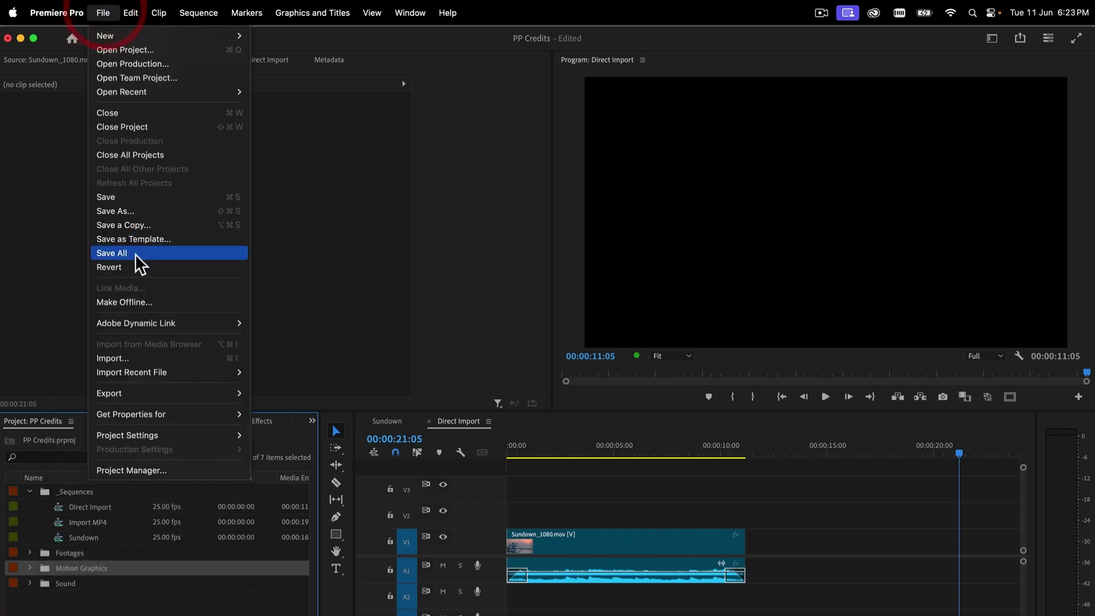
pyautogui.click(123, 359)
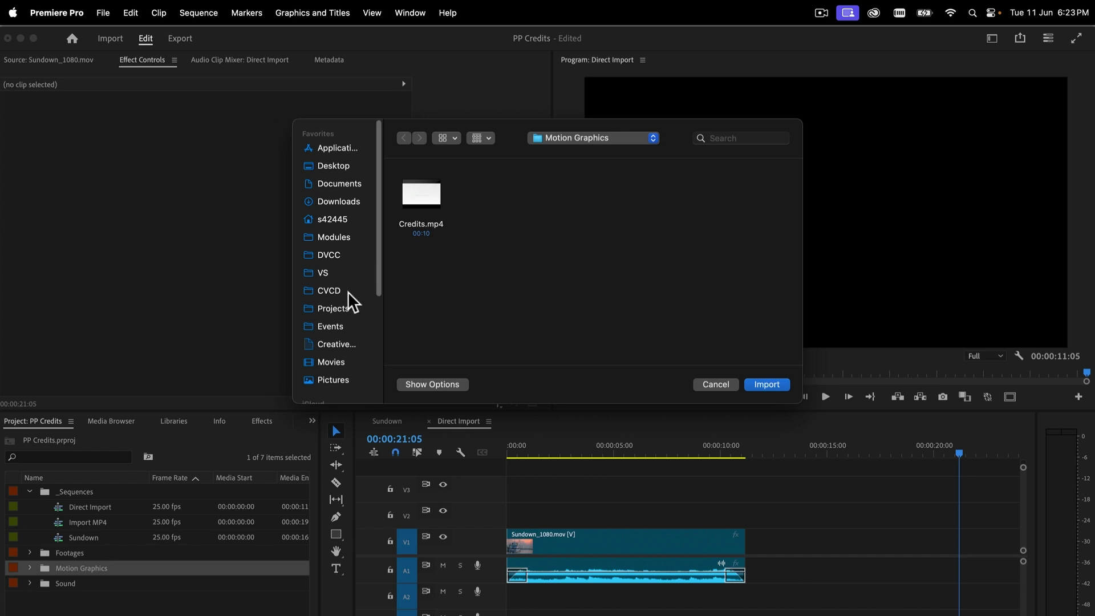
pyautogui.click(344, 309)
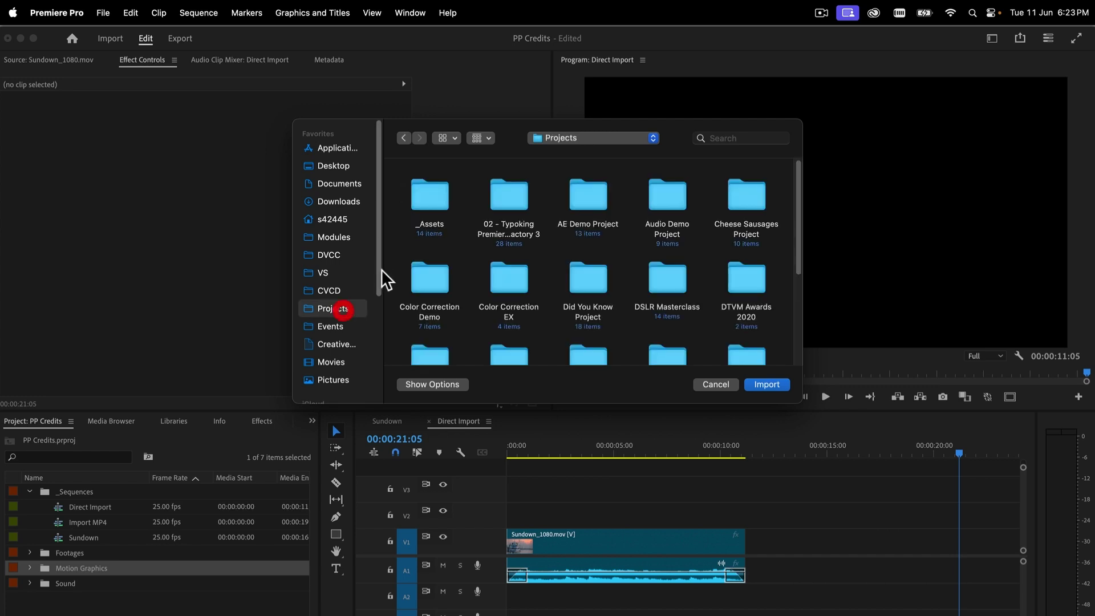
pyautogui.doubleClick(588, 196)
pyautogui.scroll(-3, 565, 296)
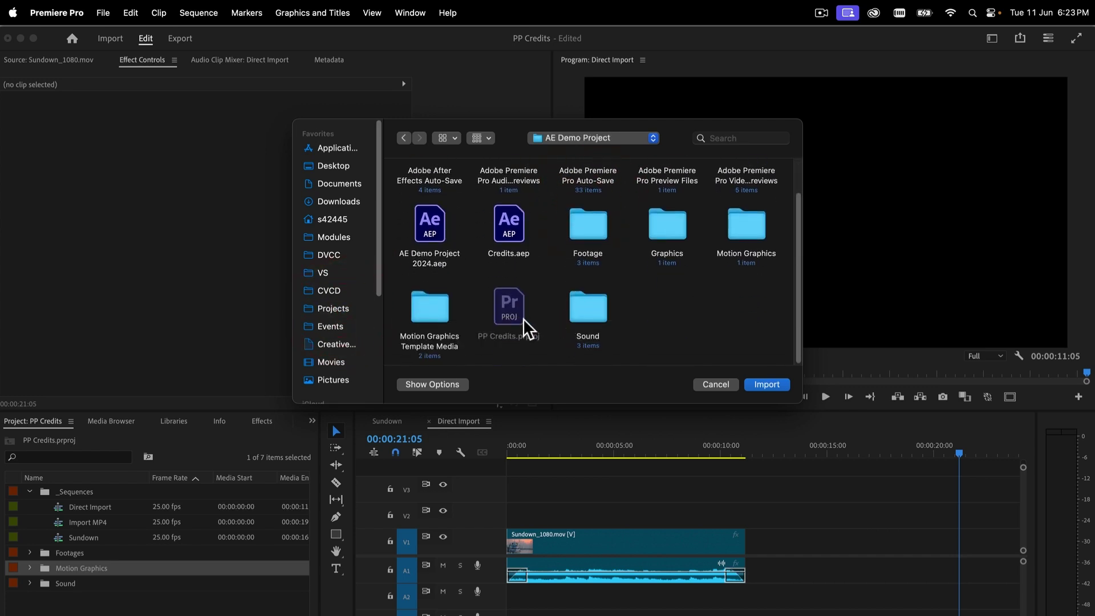
pyautogui.click(511, 236)
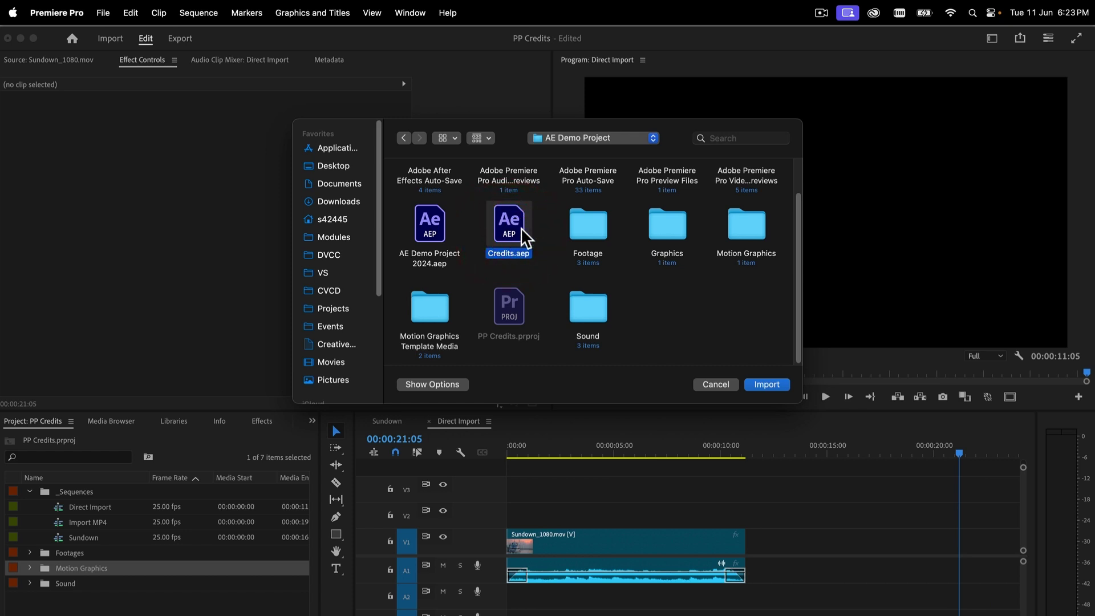
pyautogui.click(766, 384)
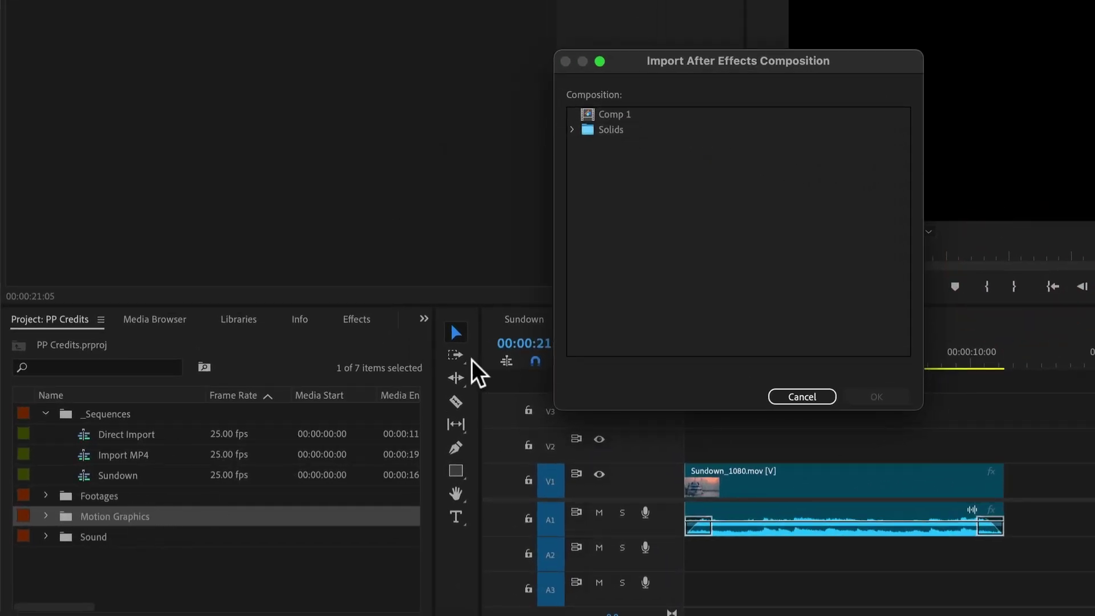
pyautogui.click(618, 116)
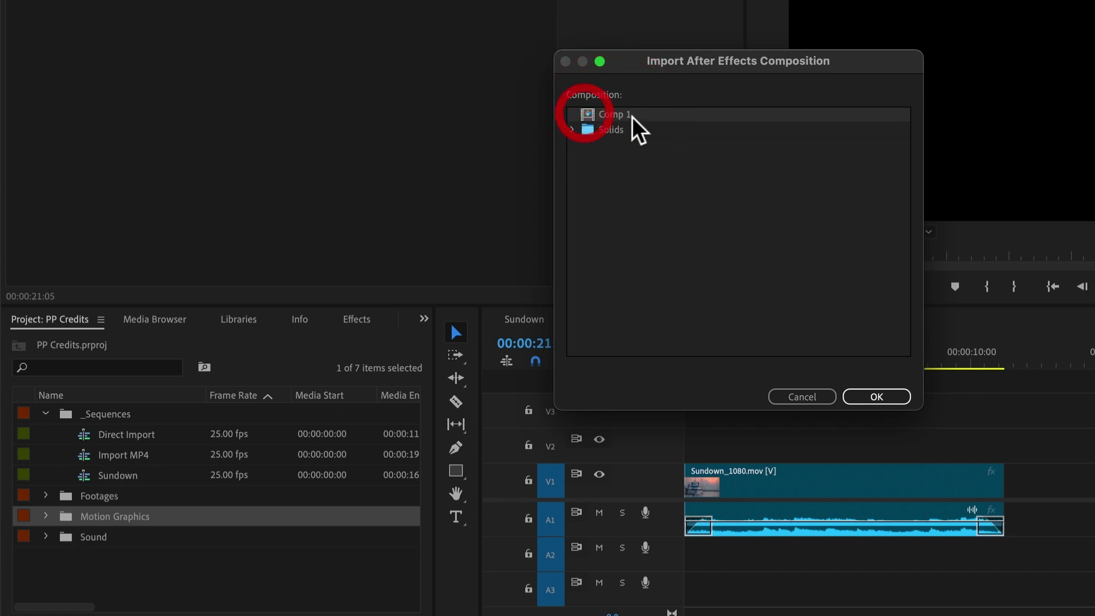
pyautogui.click(887, 402)
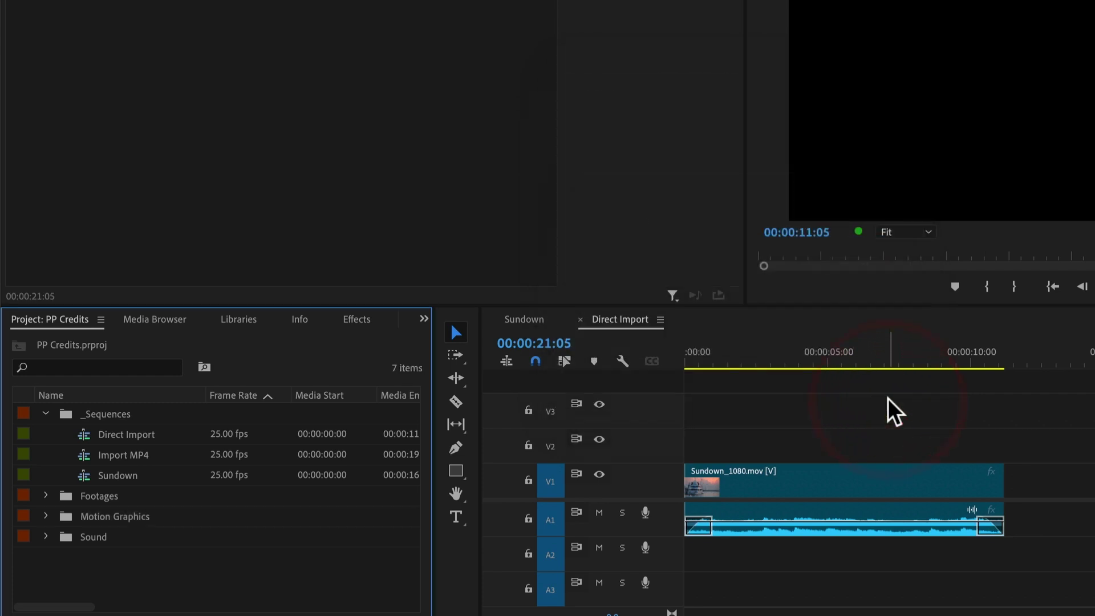
# Place Comp 1/Credits.aep on V1 right after Sundown_1080.mov, then view it at 16 seconds
pyautogui.click(48, 516)
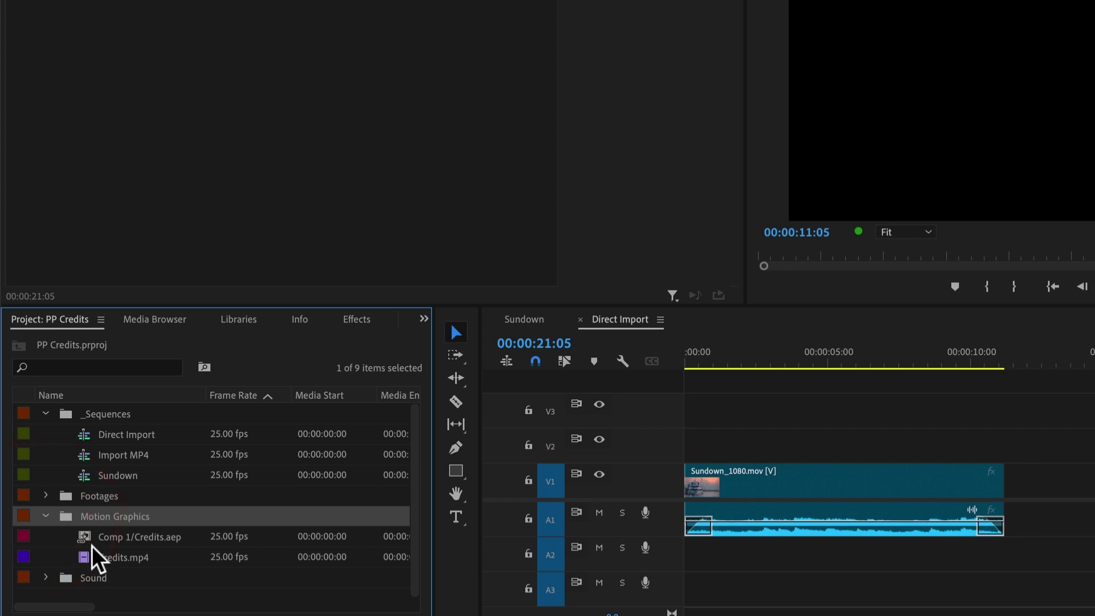
pyautogui.click(86, 538)
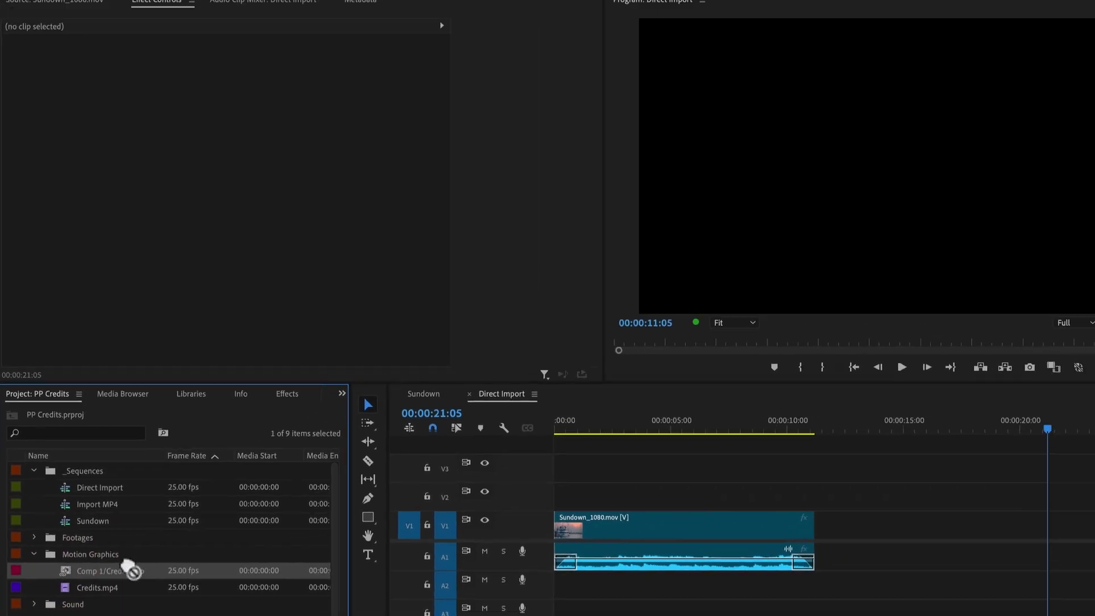
pyautogui.moveTo(85, 539); pyautogui.dragTo(1014, 485)
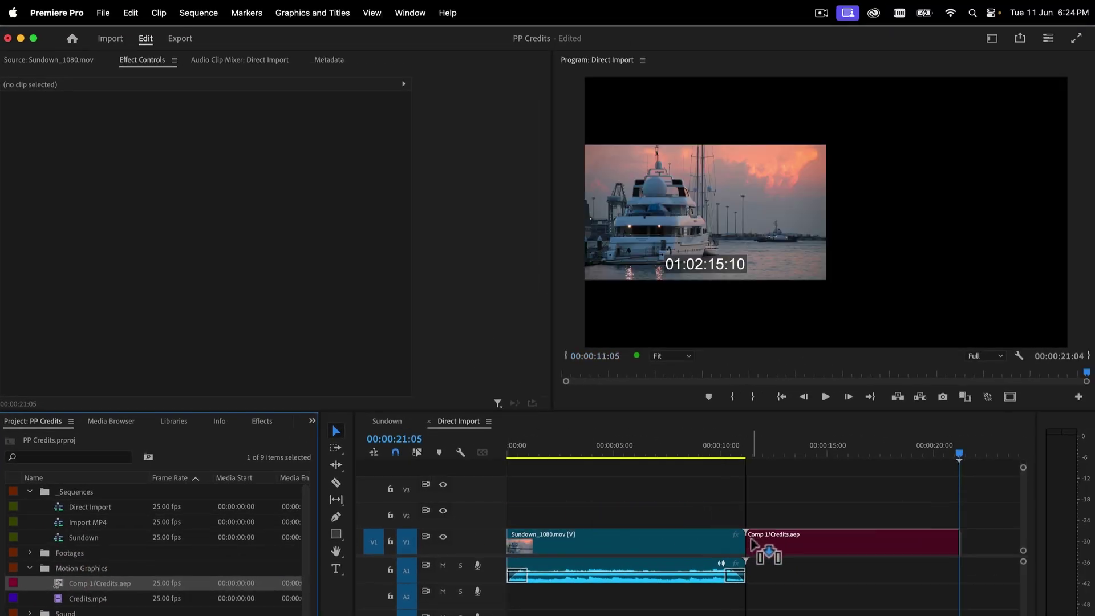
pyautogui.moveTo(753, 545); pyautogui.dragTo(881, 547)
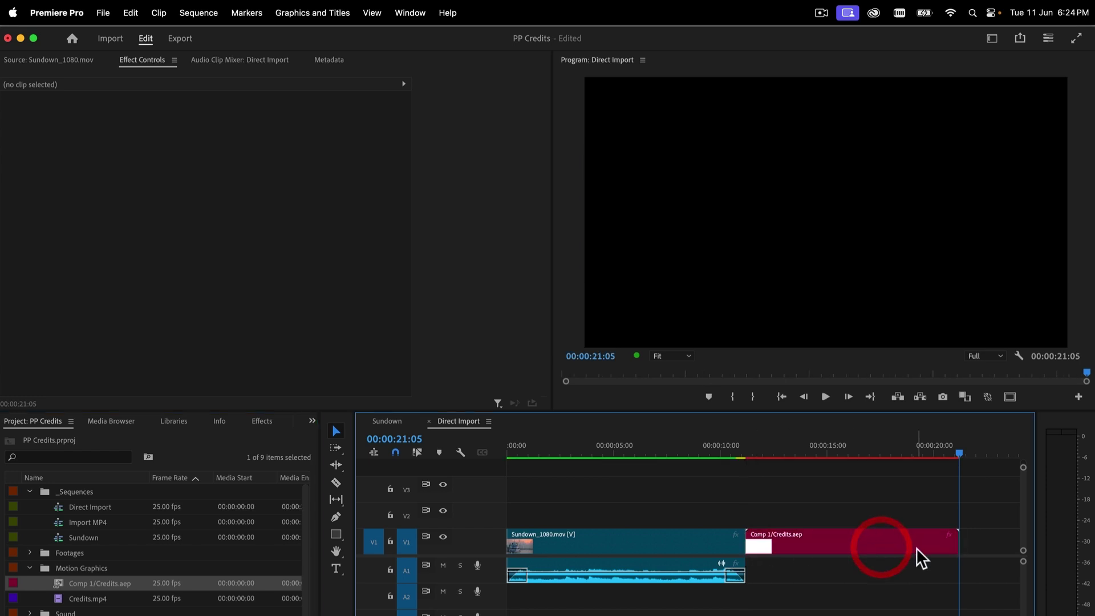
pyautogui.click(852, 445)
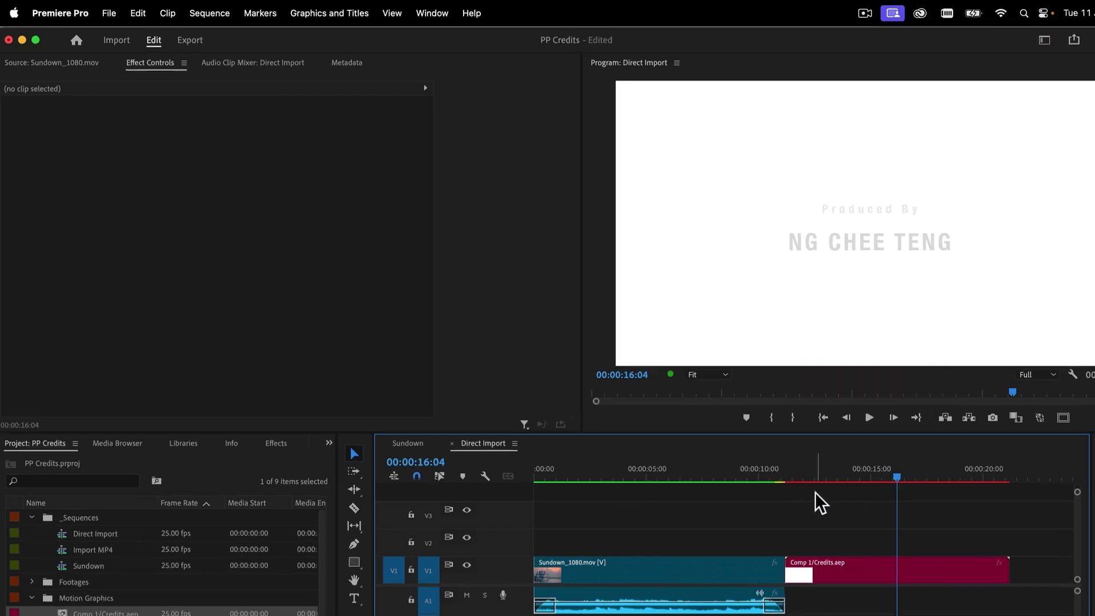
# Render Effects In to Out, then play the credits from the end of Sundown
pyautogui.click(208, 8)
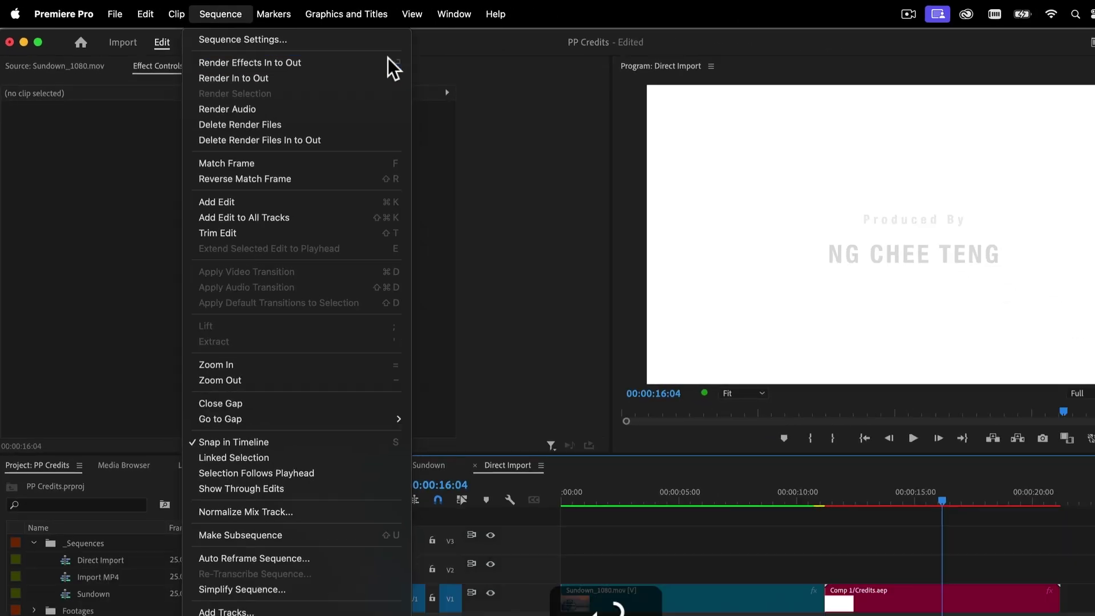
pyautogui.click(645, 102)
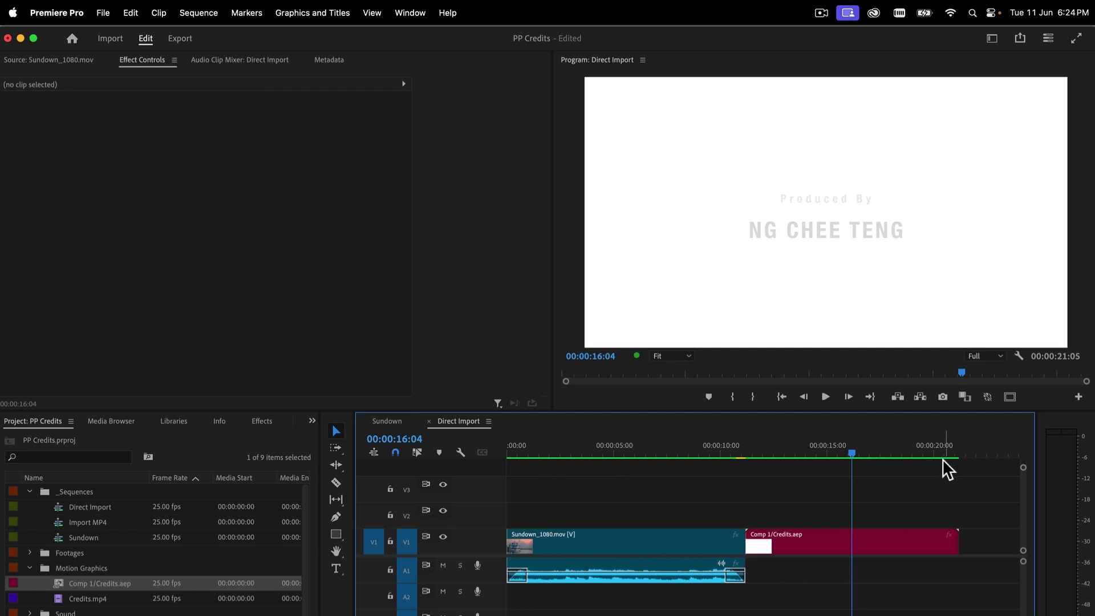
pyautogui.moveTo(864, 450); pyautogui.dragTo(698, 451)
pyautogui.press('space')
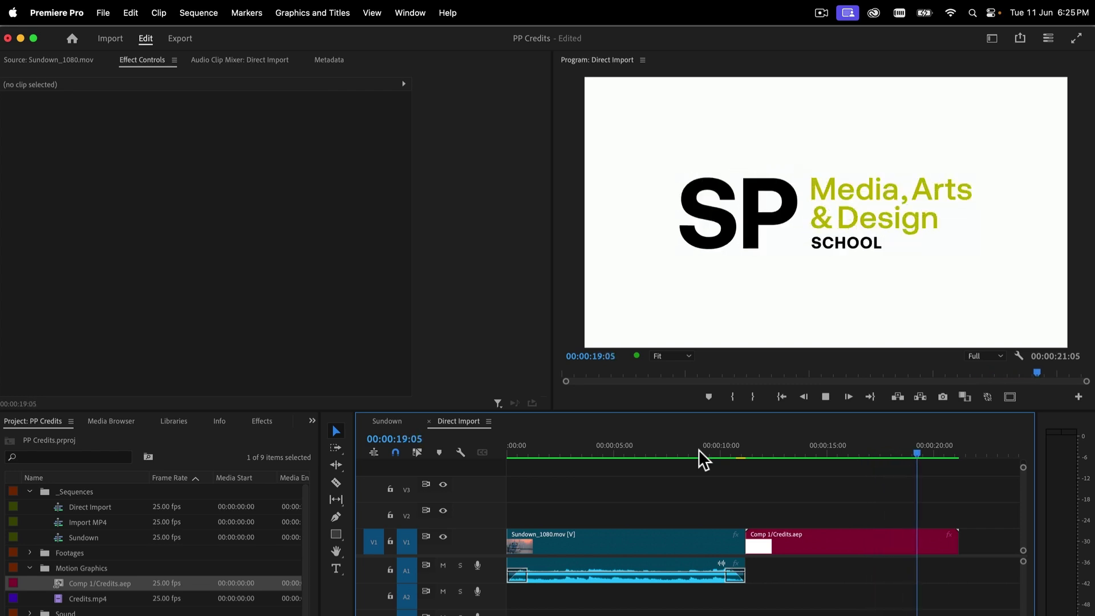
pyautogui.press('space')
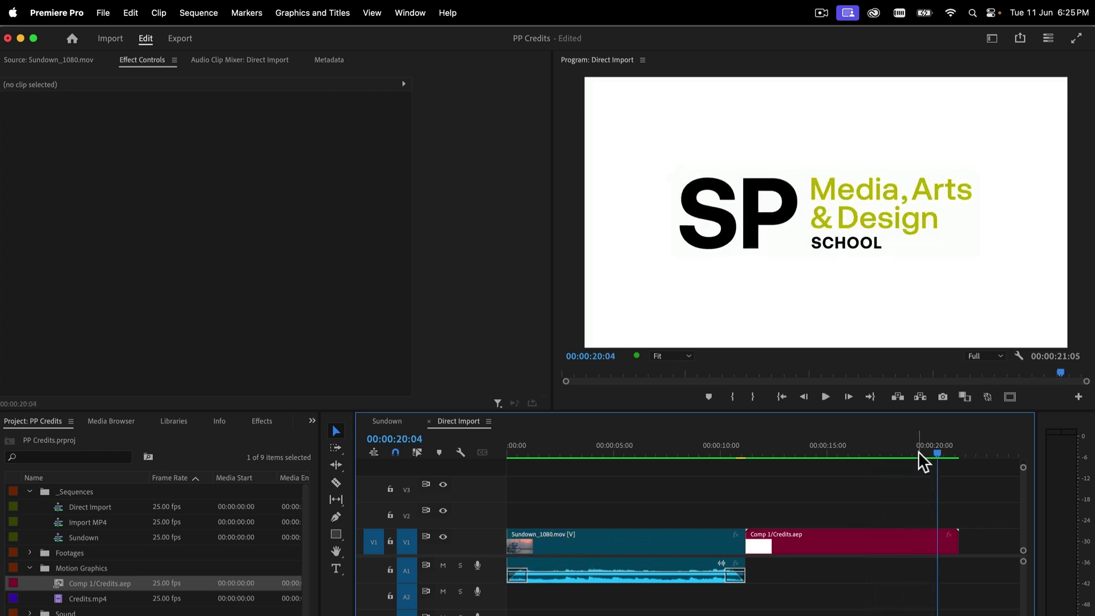
pyautogui.moveTo(923, 452); pyautogui.dragTo(872, 453)
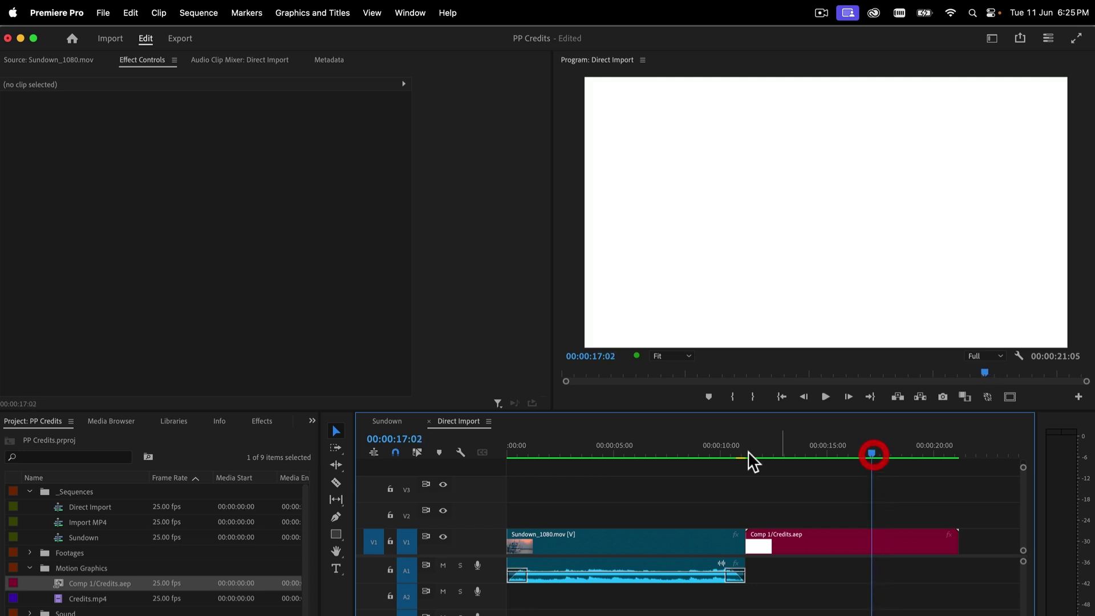
# Put Whoosh 09.aiff from the Sound bin on A2 at about 17 seconds and preview
pyautogui.click(30, 613)
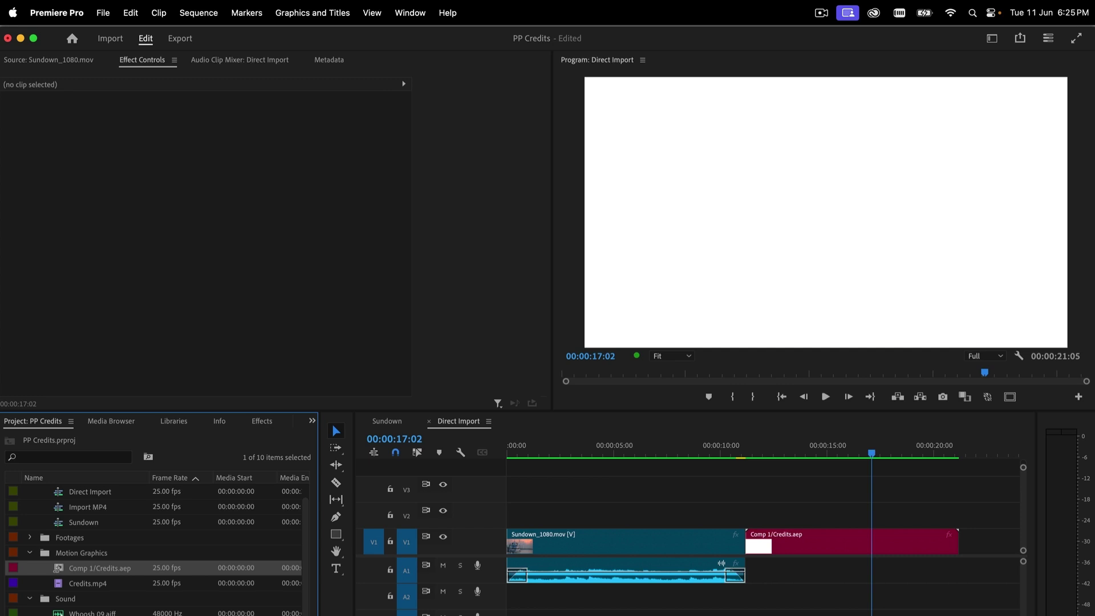
pyautogui.moveTo(91, 613); pyautogui.dragTo(873, 596)
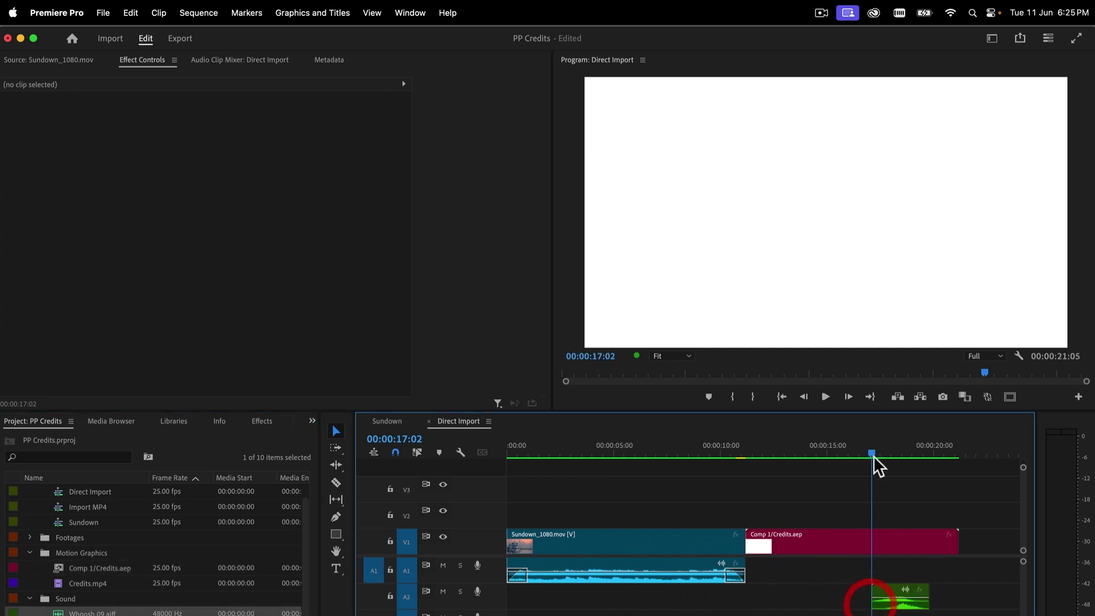
pyautogui.moveTo(874, 455); pyautogui.dragTo(840, 451)
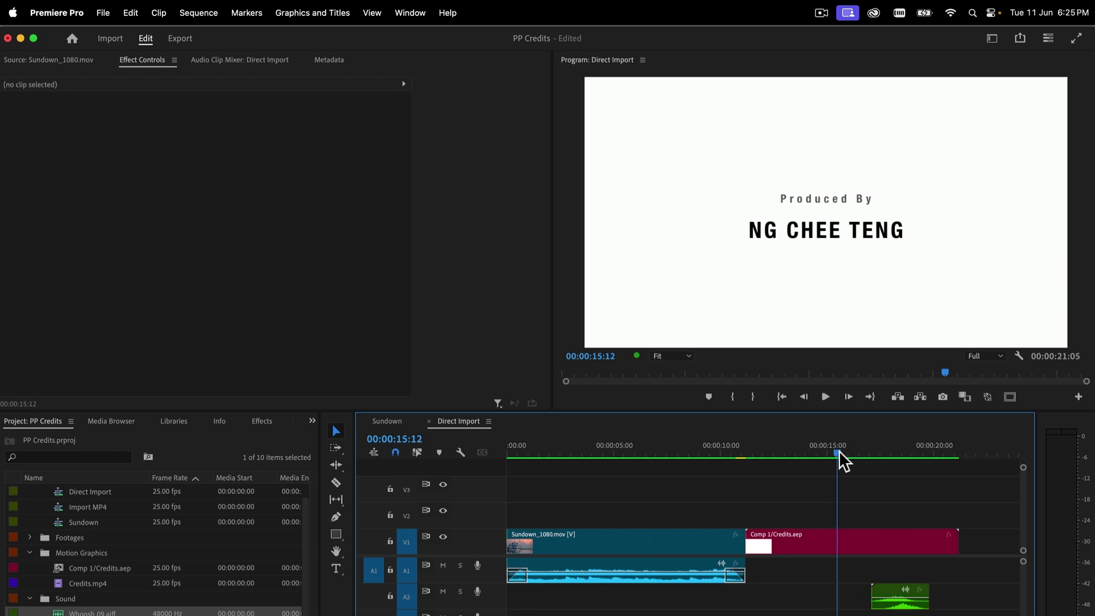
pyautogui.press('space')
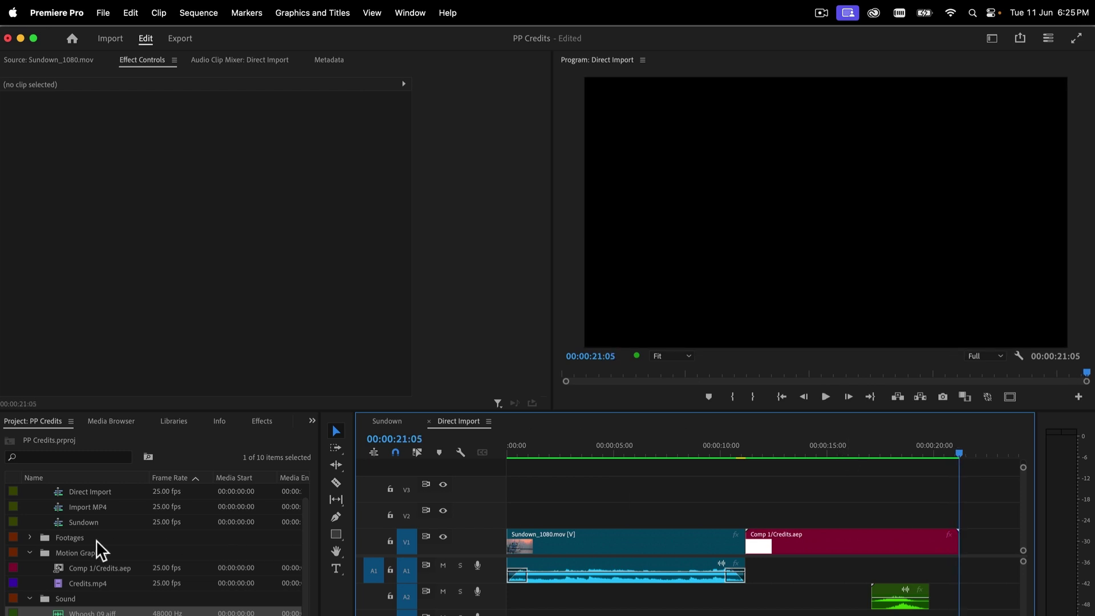
# In the Import MP4 sequence, place Credits.mp4 on V1 right after Sundown_1080.mov and play it back
pyautogui.scroll(1, 80, 529)
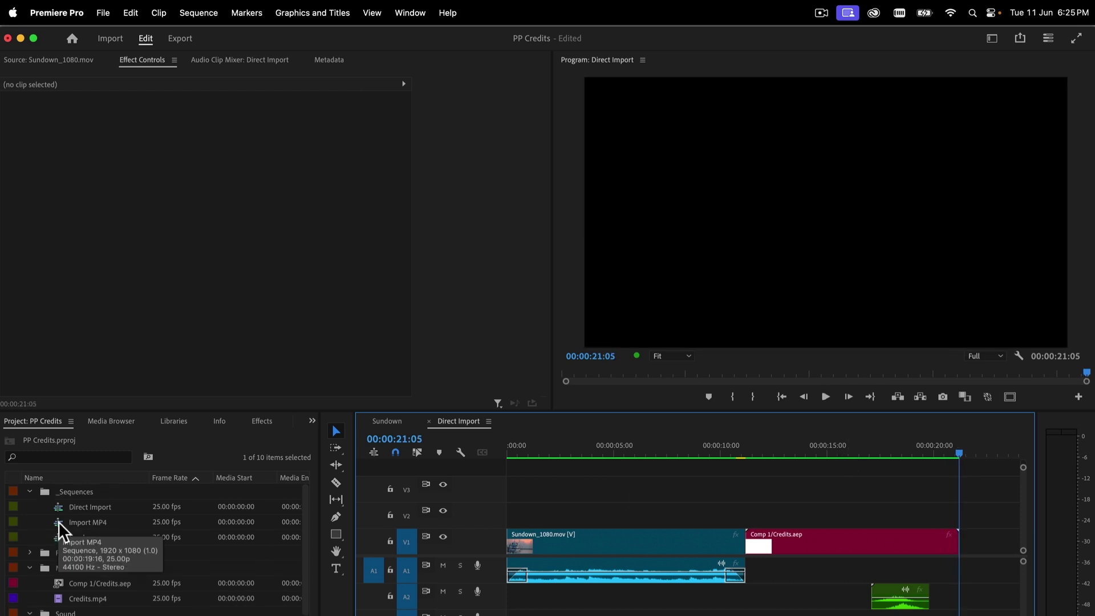
pyautogui.doubleClick(58, 522)
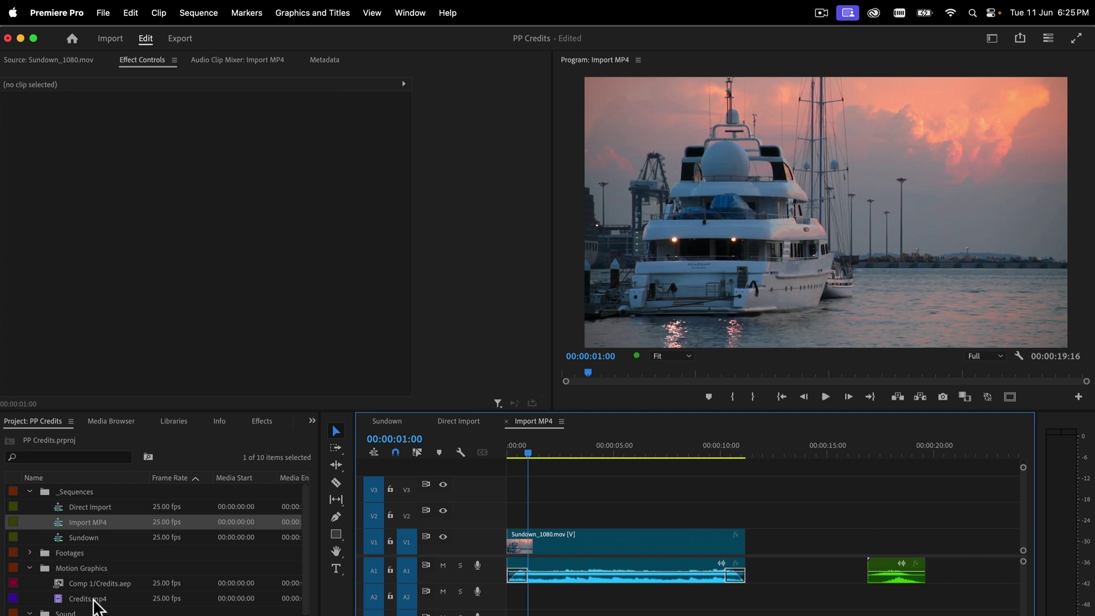
pyautogui.click(60, 597)
pyautogui.moveTo(59, 600); pyautogui.dragTo(748, 541)
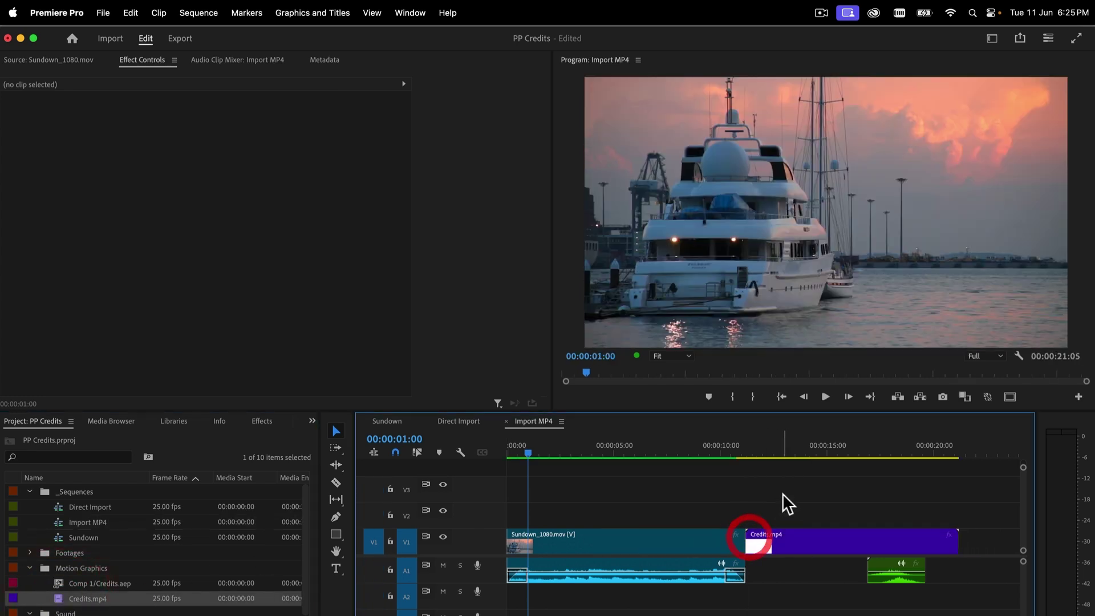
pyautogui.moveTo(738, 450); pyautogui.dragTo(415, 448)
pyautogui.press('space')
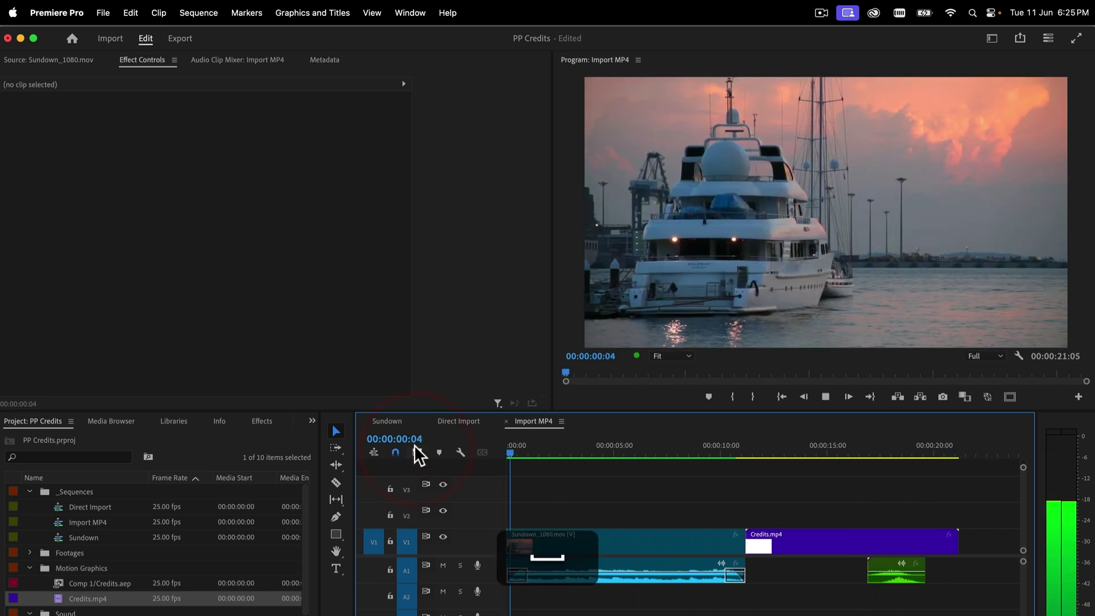